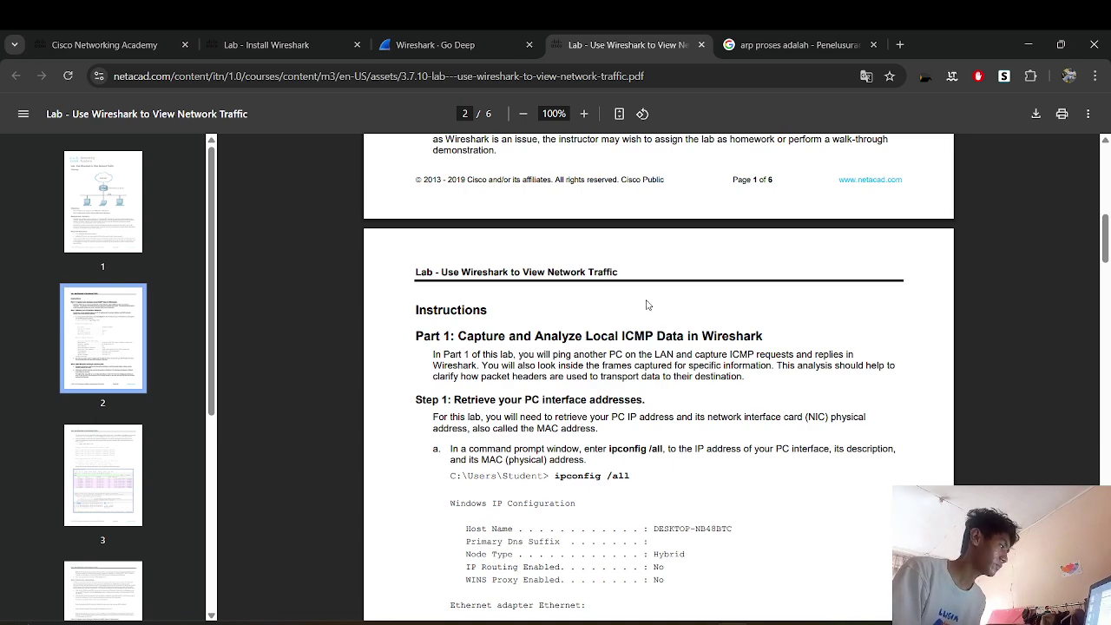
Review the Use Wireshark to View Network Traffic lab from its topology and objectives through Part 1, Step 1.
{"action": "left_click", "coordinate": [317, 41]}
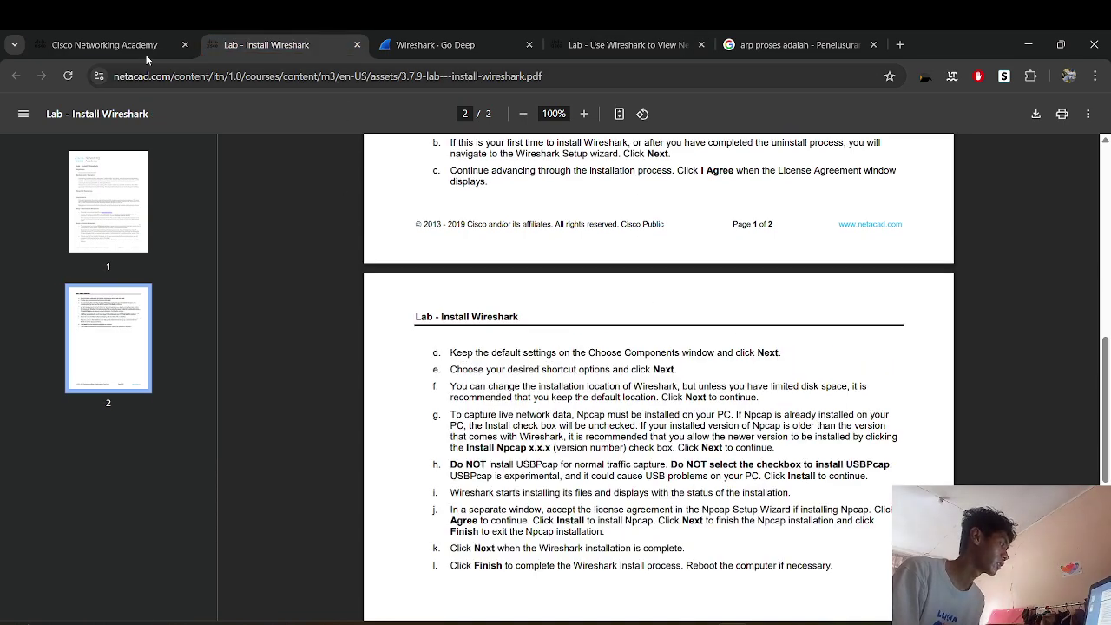
{"action": "left_click", "coordinate": [104, 44]}
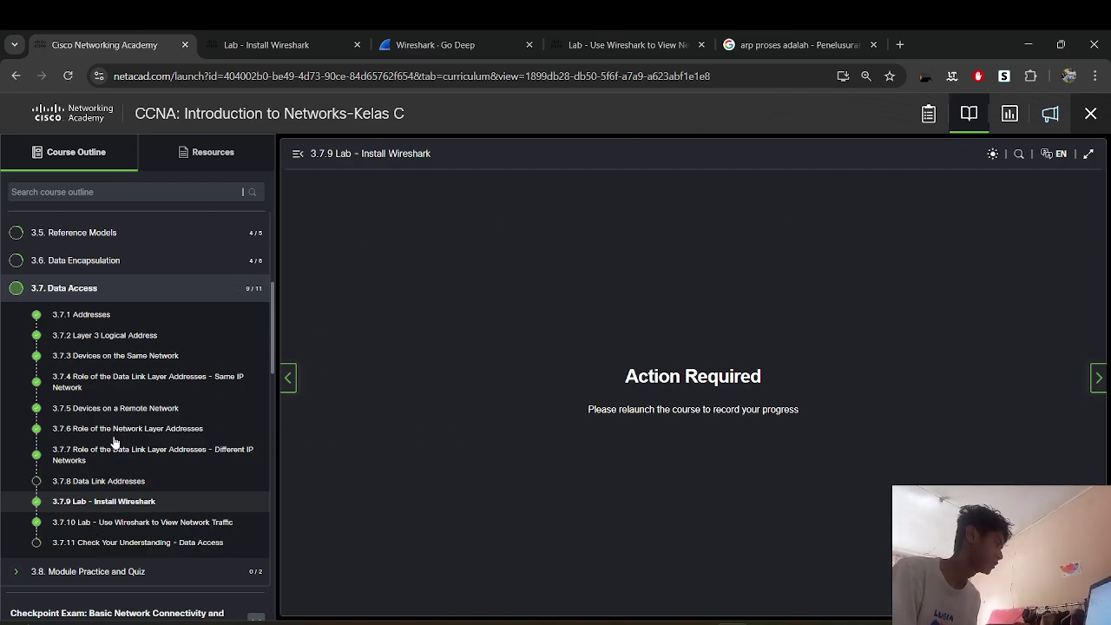
{"action": "left_click", "coordinate": [590, 32]}
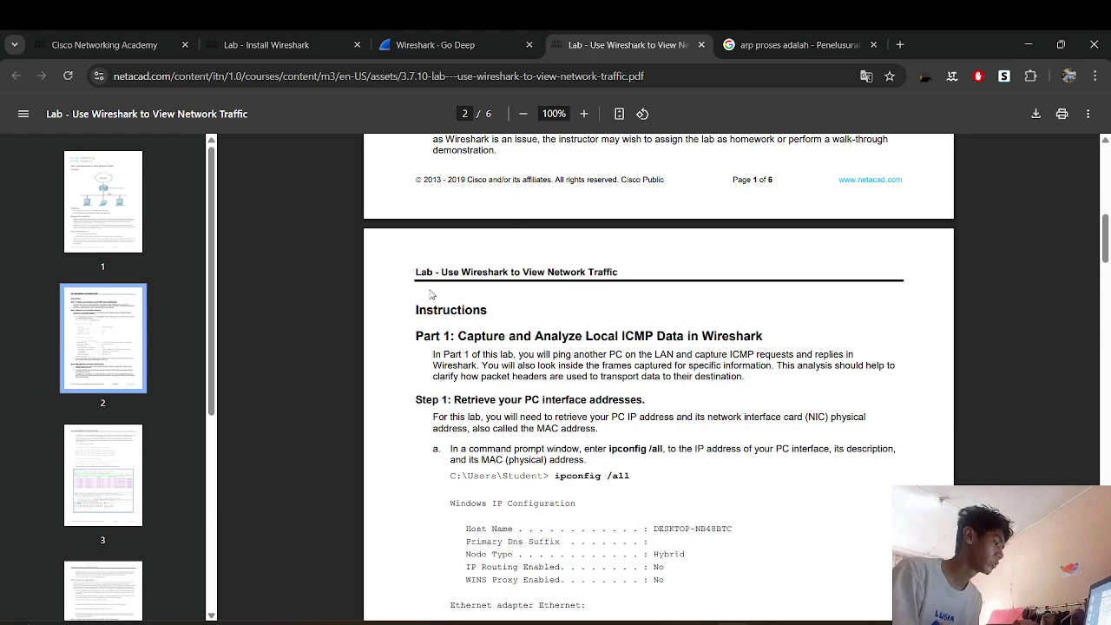
{"action": "scroll", "coordinate": [429, 295], "scroll_direction": "up", "scroll_amount": 7}
{"action": "scroll", "coordinate": [429, 295], "scroll_direction": "up", "scroll_amount": 2}
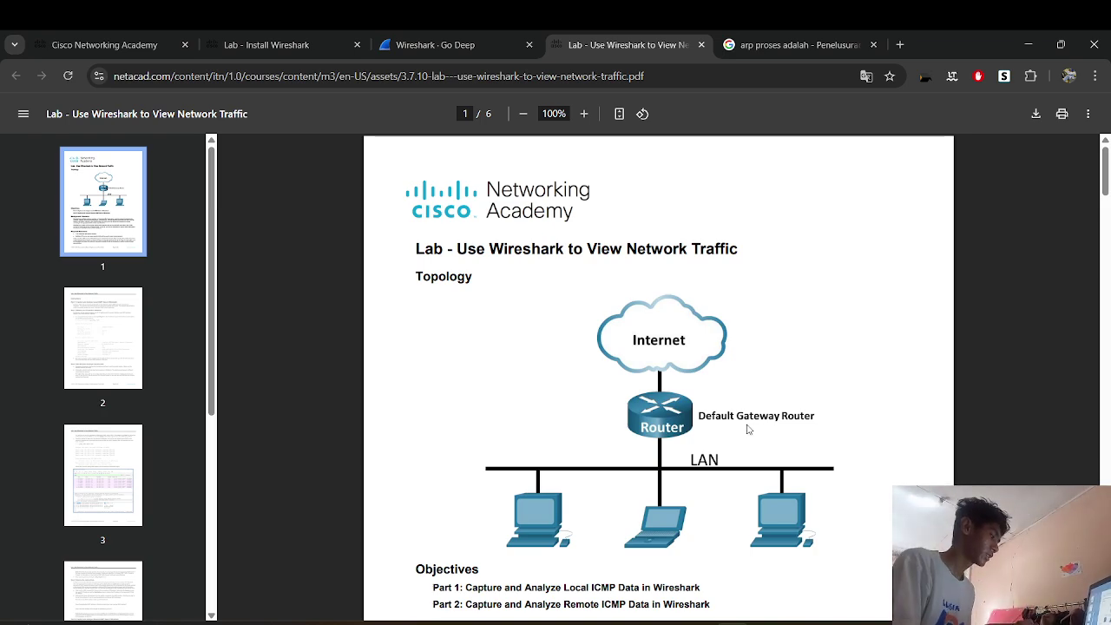
{"action": "scroll", "coordinate": [707, 484], "scroll_direction": "down", "scroll_amount": 1}
{"action": "scroll", "coordinate": [707, 485], "scroll_direction": "down", "scroll_amount": 5}
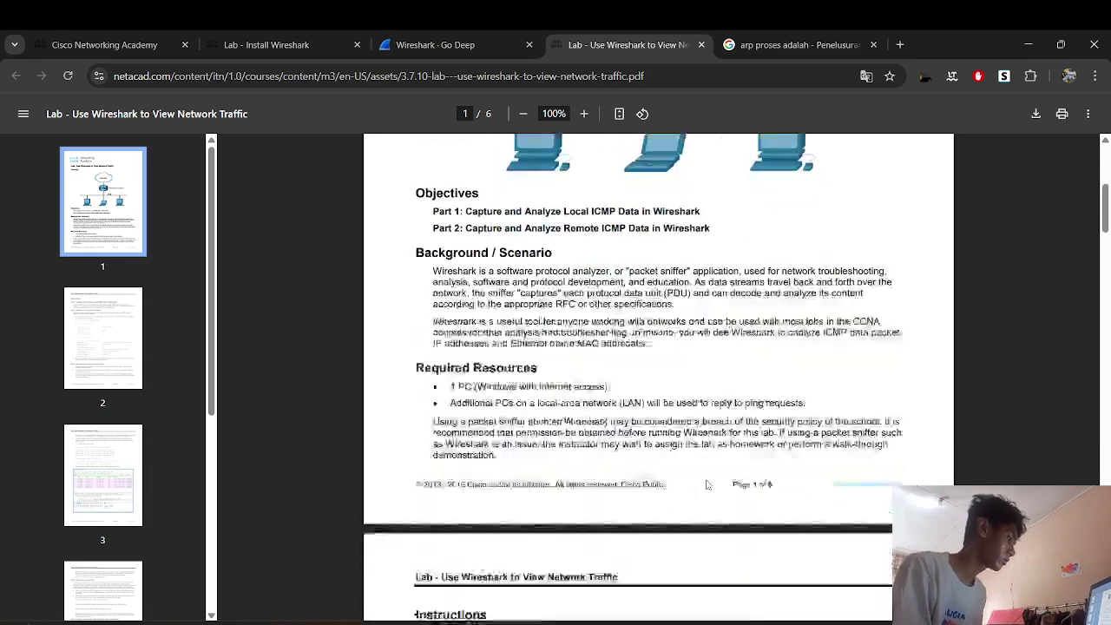
{"action": "scroll", "coordinate": [707, 484], "scroll_direction": "up", "scroll_amount": 4}
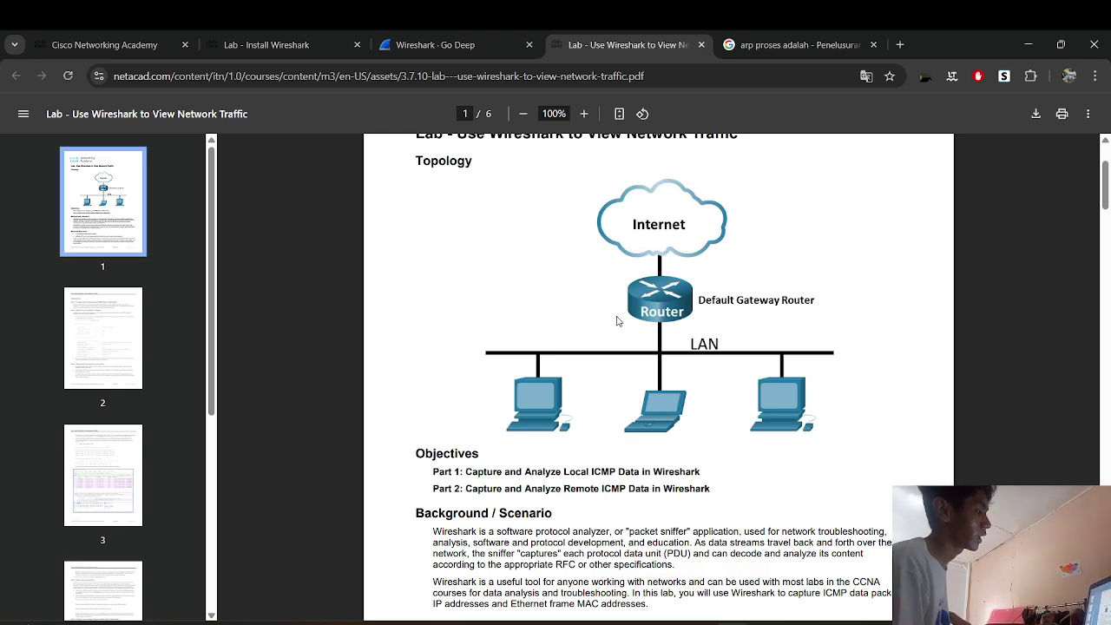
{"action": "scroll", "coordinate": [617, 321], "scroll_direction": "down", "scroll_amount": 5}
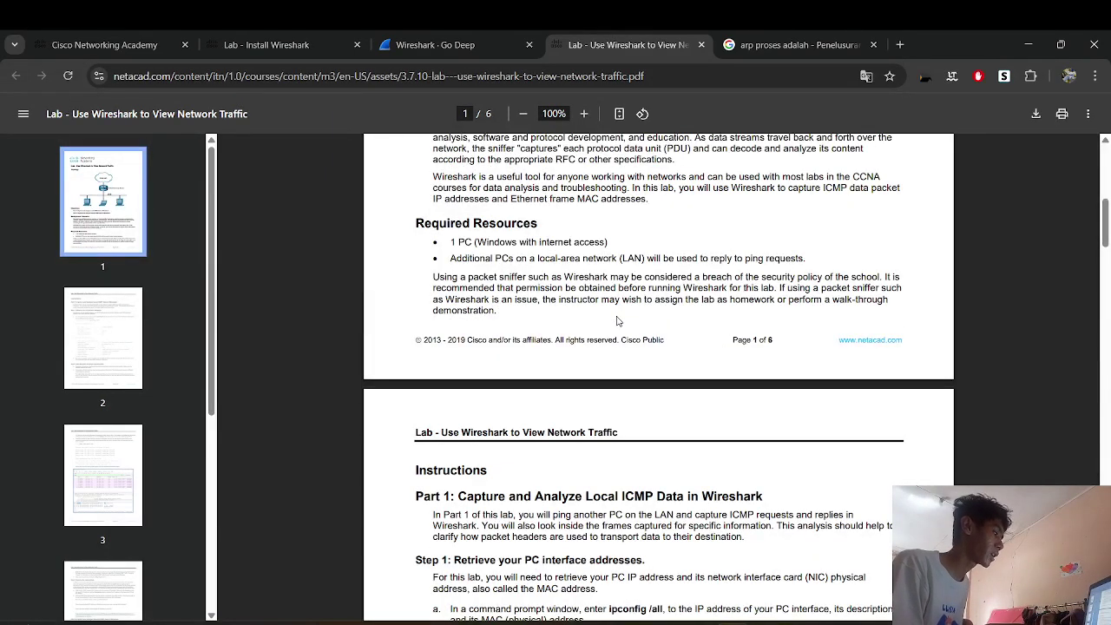
{"action": "scroll", "coordinate": [617, 321], "scroll_direction": "down", "scroll_amount": 1}
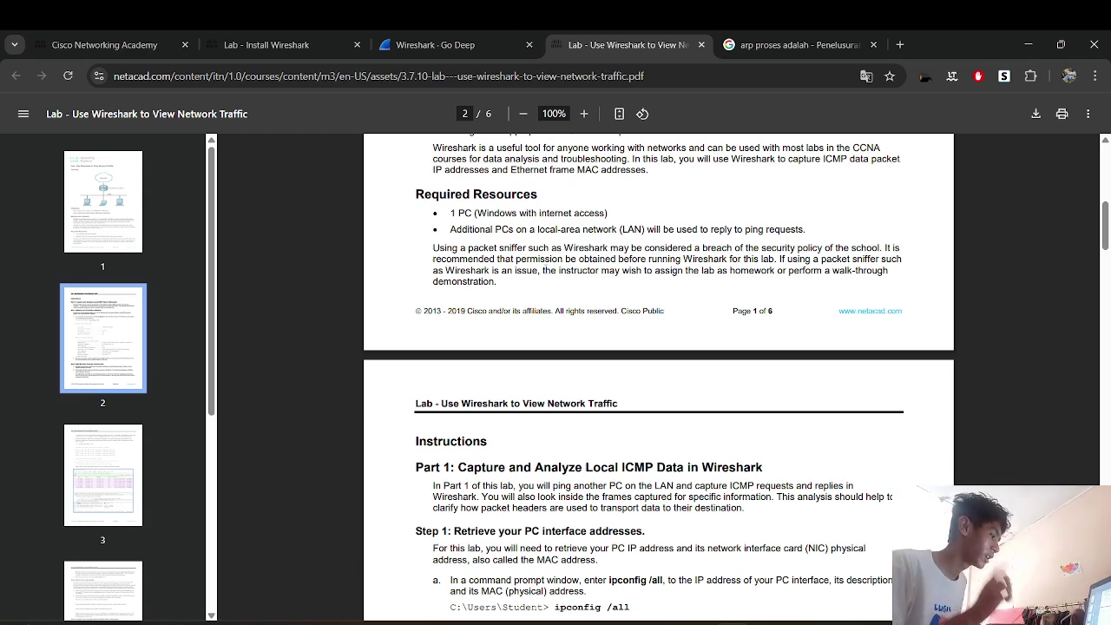
{"action": "scroll", "coordinate": [401, 530], "scroll_direction": "down", "scroll_amount": 3}
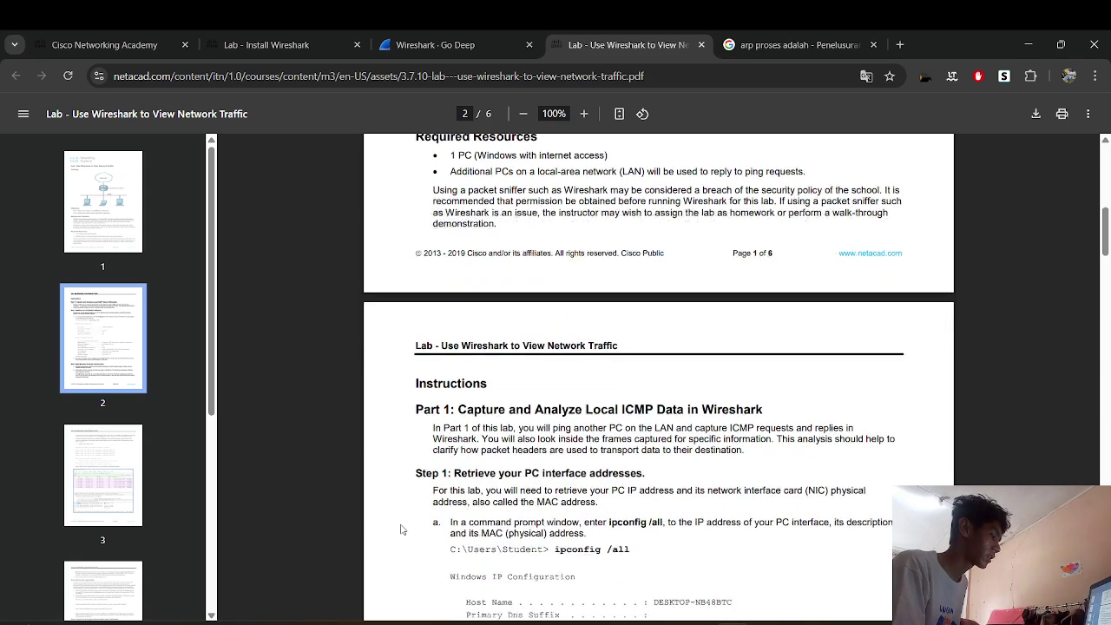
{"action": "scroll", "coordinate": [402, 530], "scroll_direction": "down", "scroll_amount": 1}
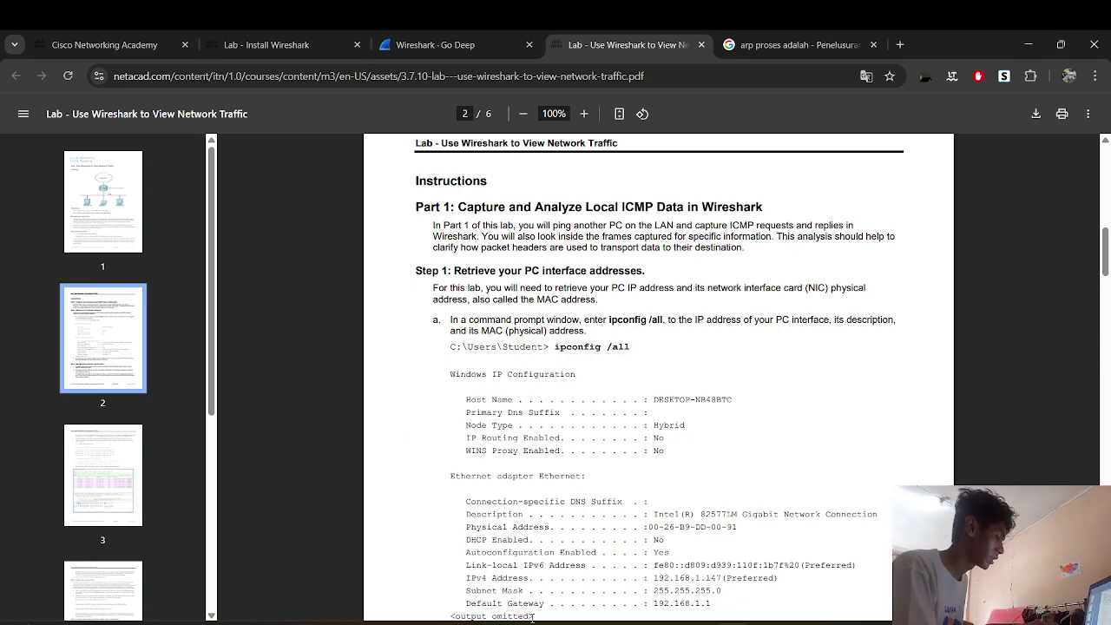
Open a Command Prompt and run ipconfig /all to list the PC's network interface addresses.
{"action": "key", "text": "super+r"}
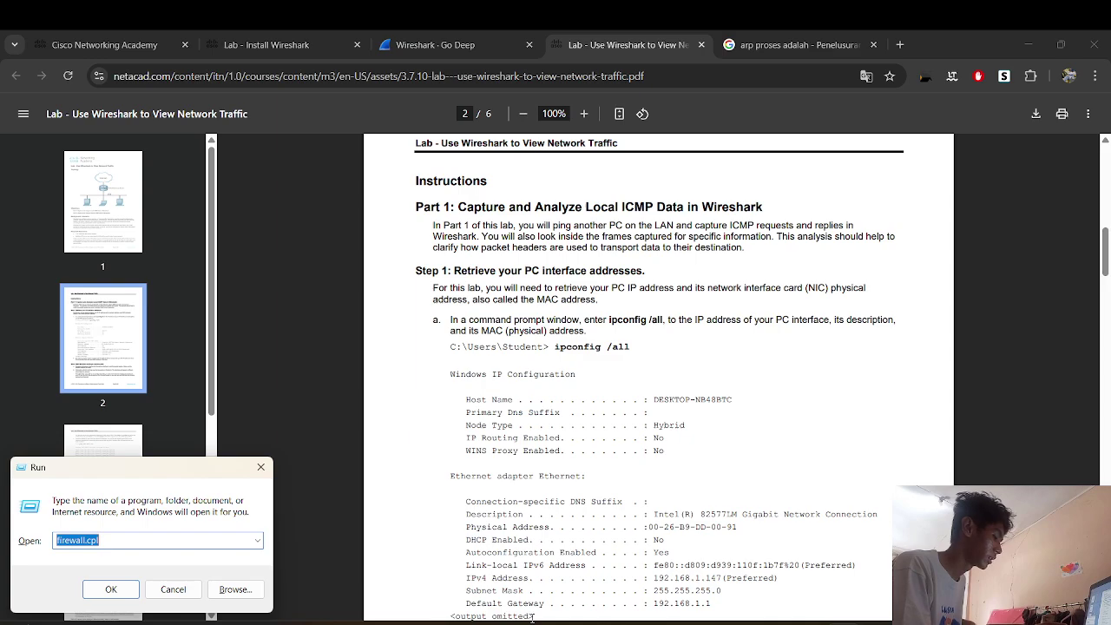
{"action": "key", "text": "BackSpace"}
{"action": "type", "text": "cmd"}
{"action": "key", "text": "Return"}
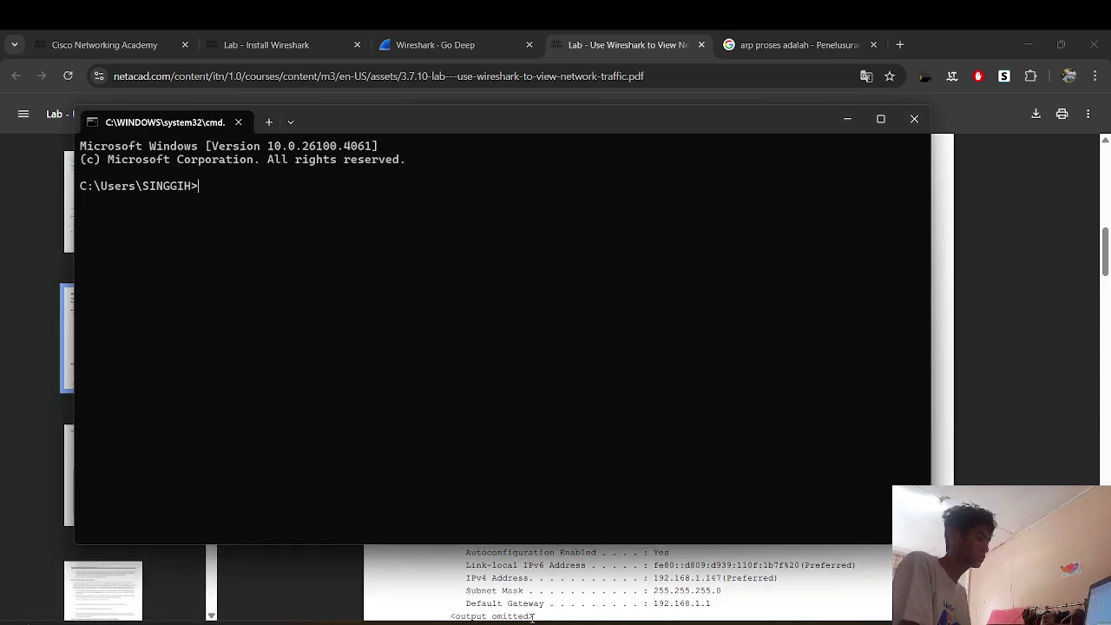
{"action": "type", "text": "ip"}
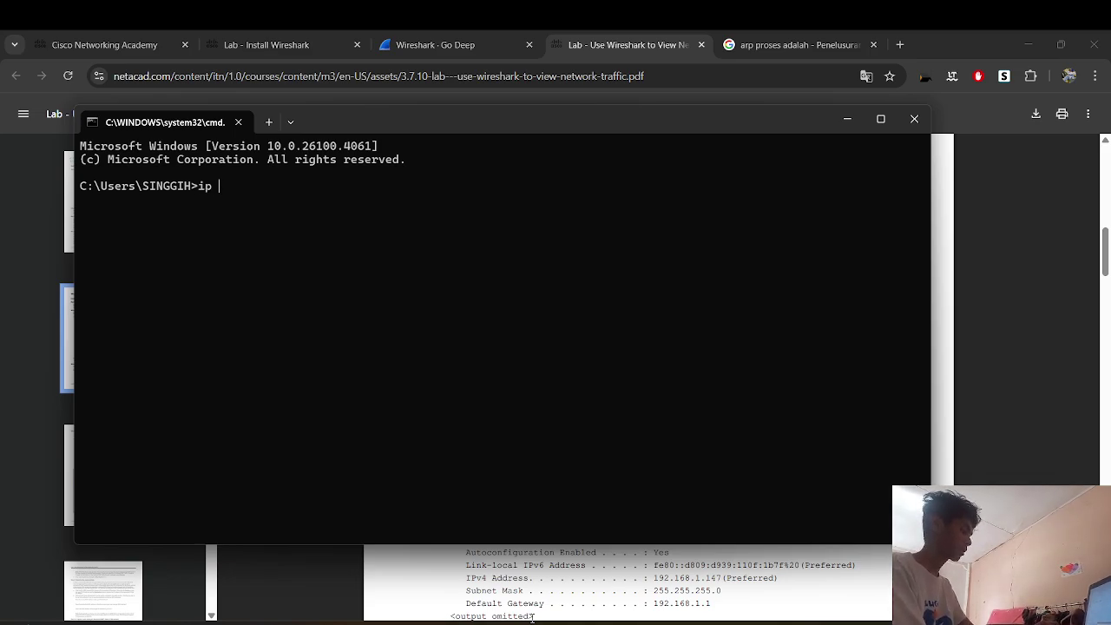
{"action": "type", "text": "config"}
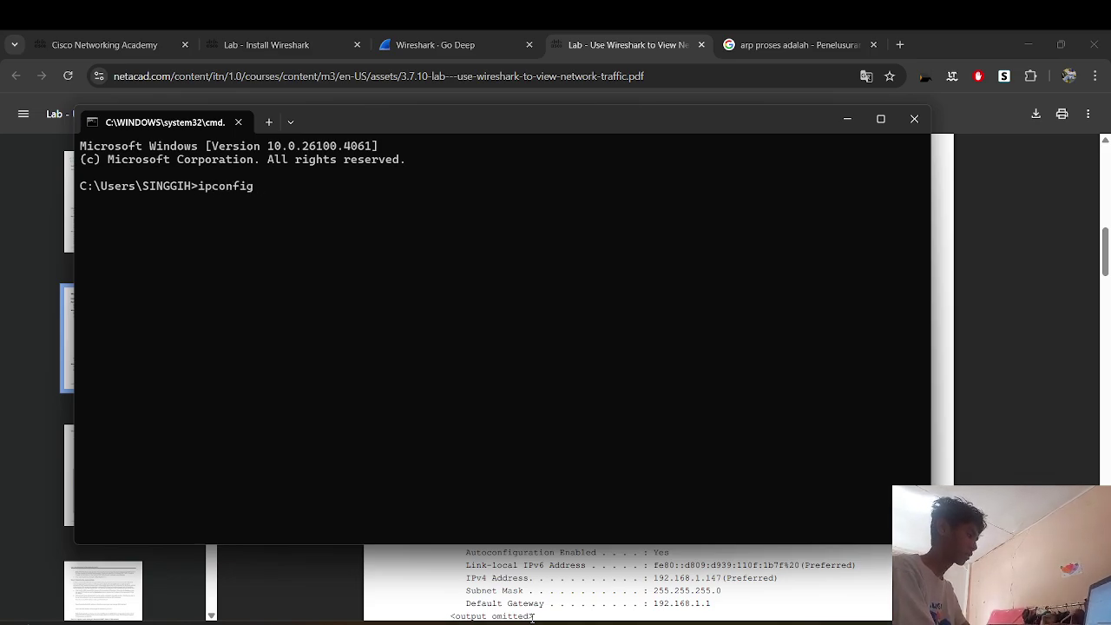
{"action": "type", "text": " /all"}
{"action": "key", "text": "Return"}
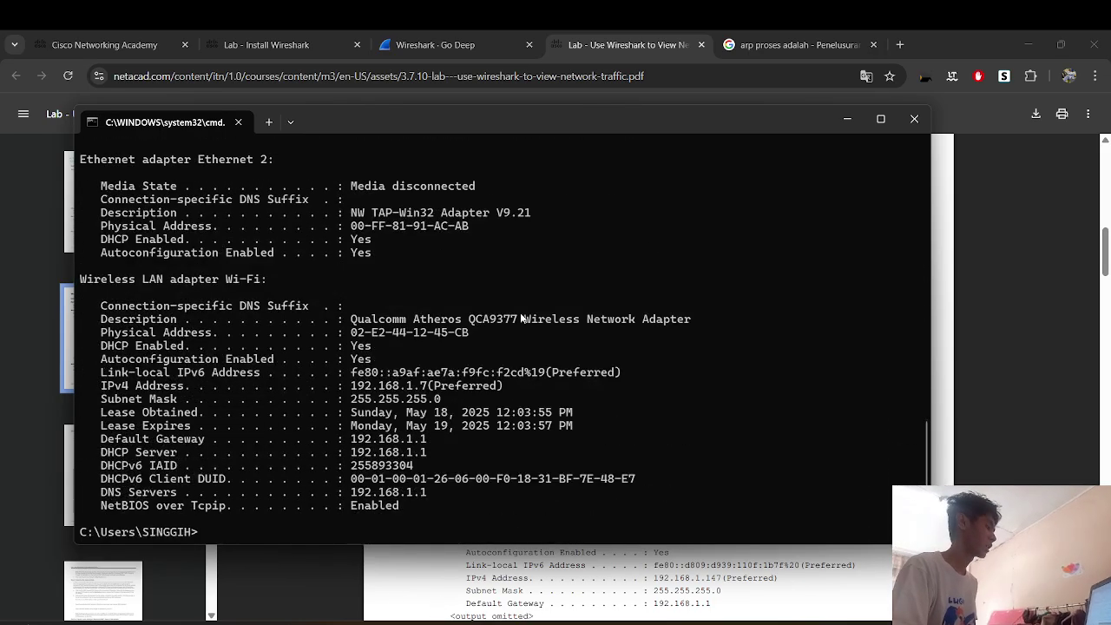
Examine the Wi-Fi adapter's description, physical address and IPv4 address in the ipconfig output.
{"action": "mouse_move", "coordinate": [924, 449]}
{"action": "left_mouse_down"}
{"action": "mouse_move", "coordinate": [926, 201]}
{"action": "mouse_move", "coordinate": [926, 460]}
{"action": "left_mouse_up"}
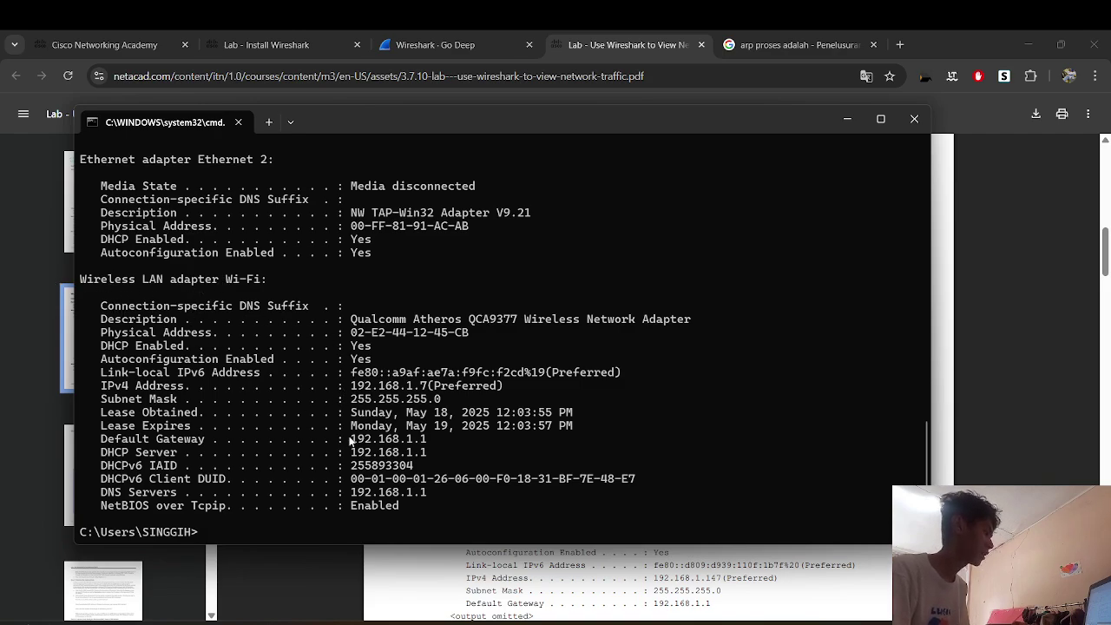
{"action": "left_click_drag", "start_coordinate": [352, 319], "coordinate": [453, 341]}
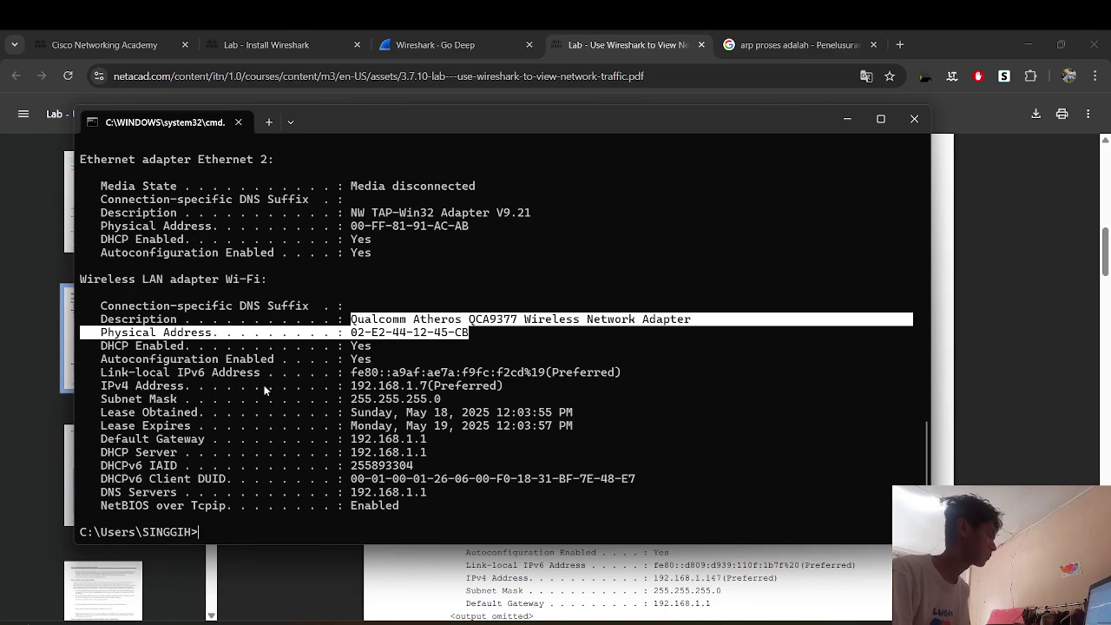
{"action": "left_click_drag", "start_coordinate": [351, 385], "coordinate": [421, 389]}
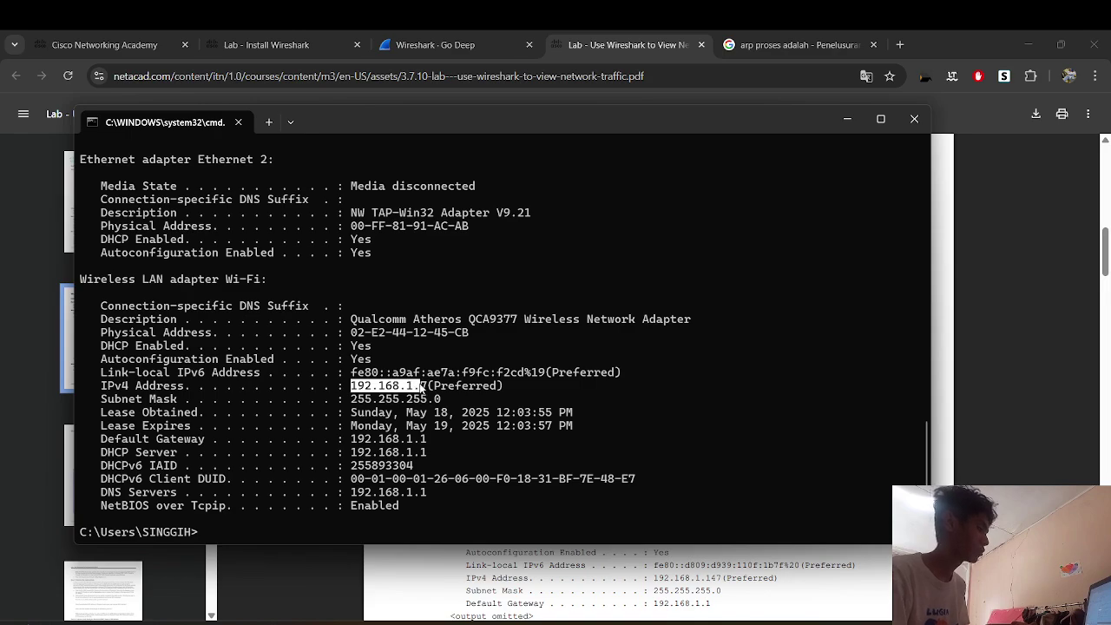
{"action": "left_click_drag", "start_coordinate": [344, 330], "coordinate": [368, 334]}
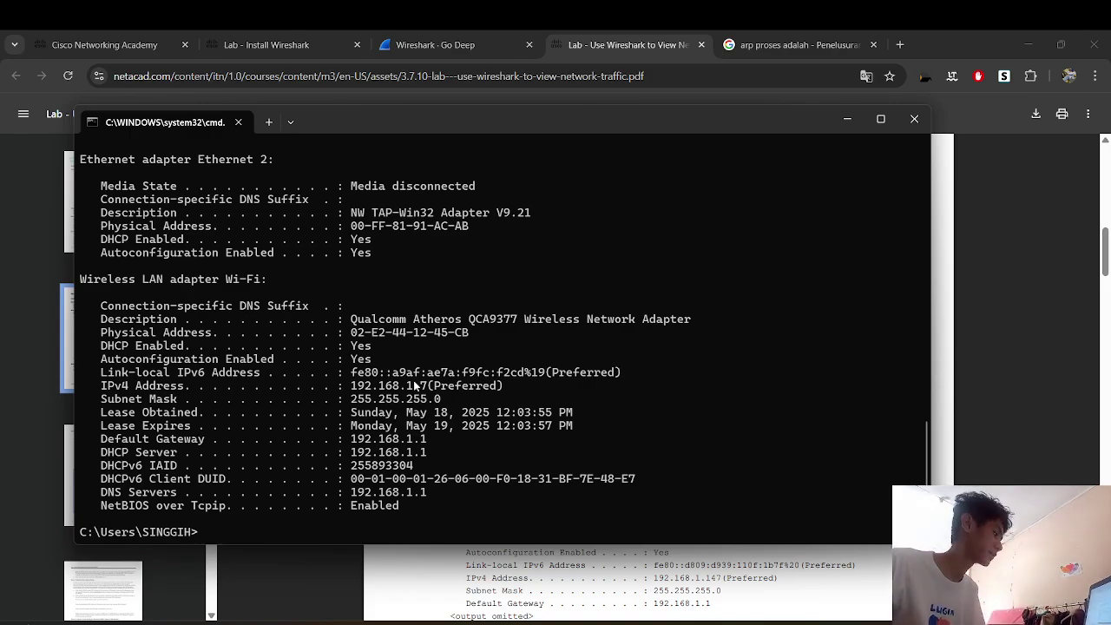
Return to the lab PDF in the browser and read Step 2 on starting Wireshark, capturing data and filtering ICMP.
{"action": "left_click", "coordinate": [693, 574]}
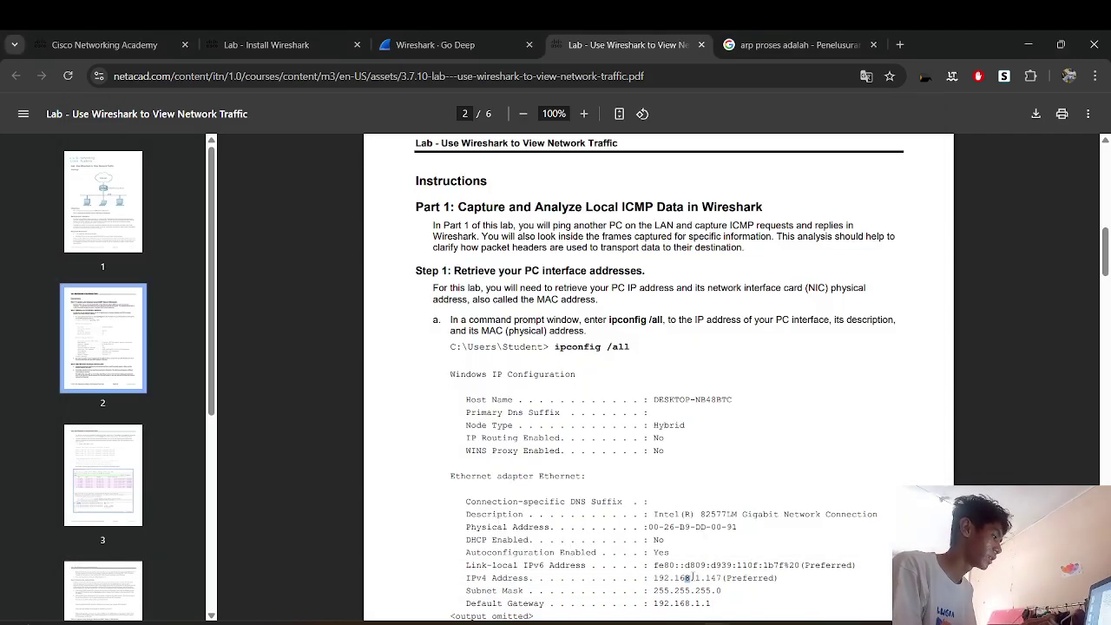
{"action": "scroll", "coordinate": [692, 574], "scroll_direction": "down", "scroll_amount": 1}
{"action": "scroll", "coordinate": [692, 574], "scroll_direction": "down", "scroll_amount": 5}
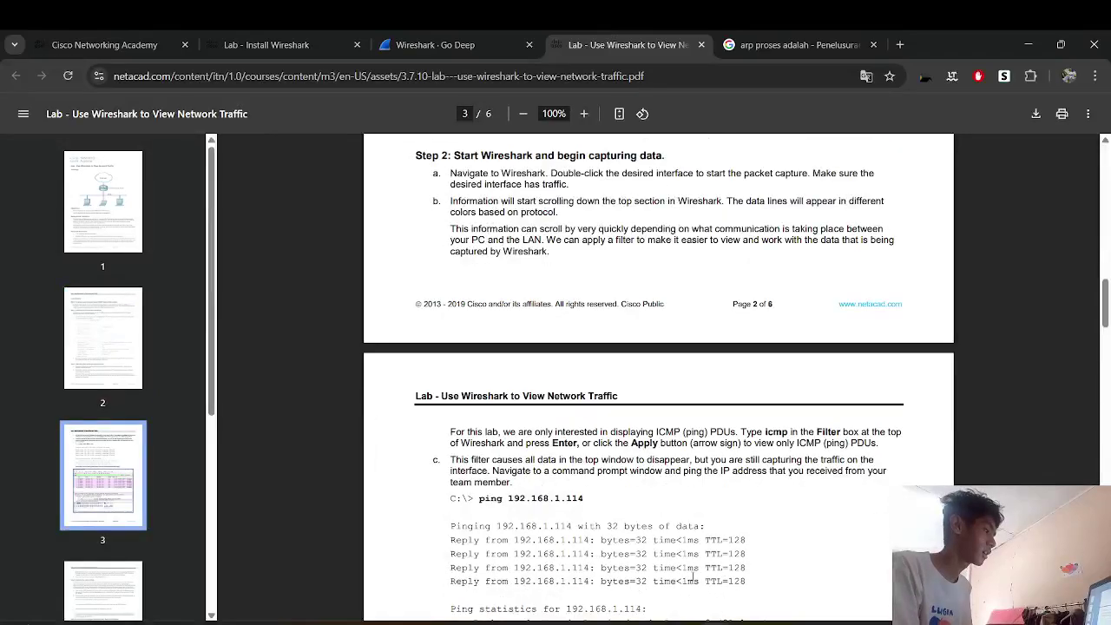
{"action": "scroll", "coordinate": [693, 576], "scroll_direction": "up", "scroll_amount": 2}
{"action": "scroll", "coordinate": [692, 576], "scroll_direction": "up", "scroll_amount": 1}
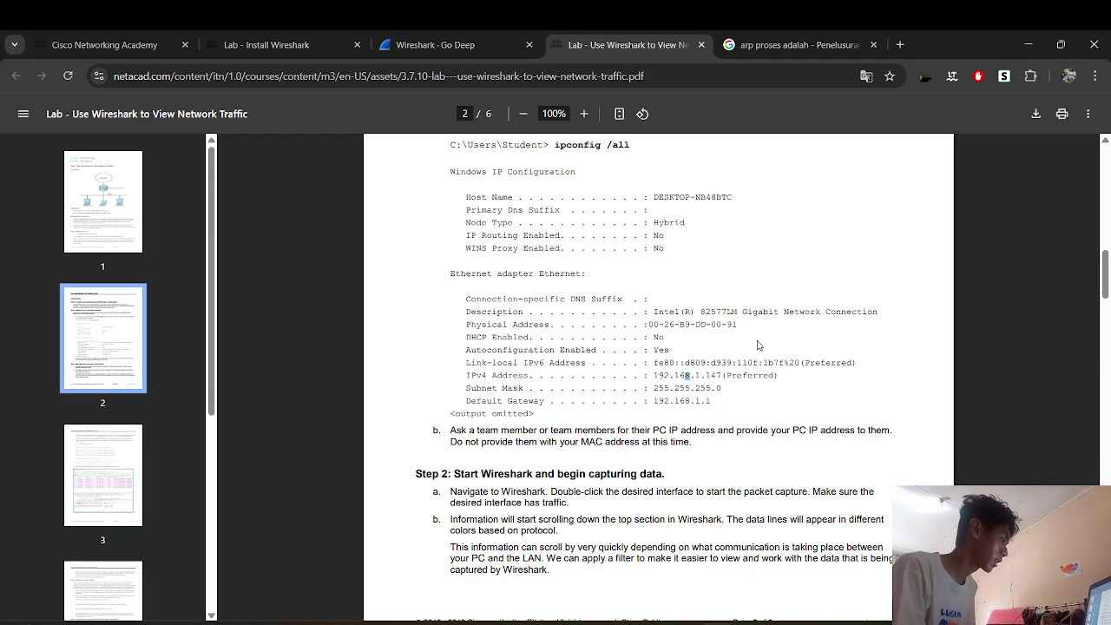
{"action": "scroll", "coordinate": [757, 344], "scroll_direction": "down", "scroll_amount": 3}
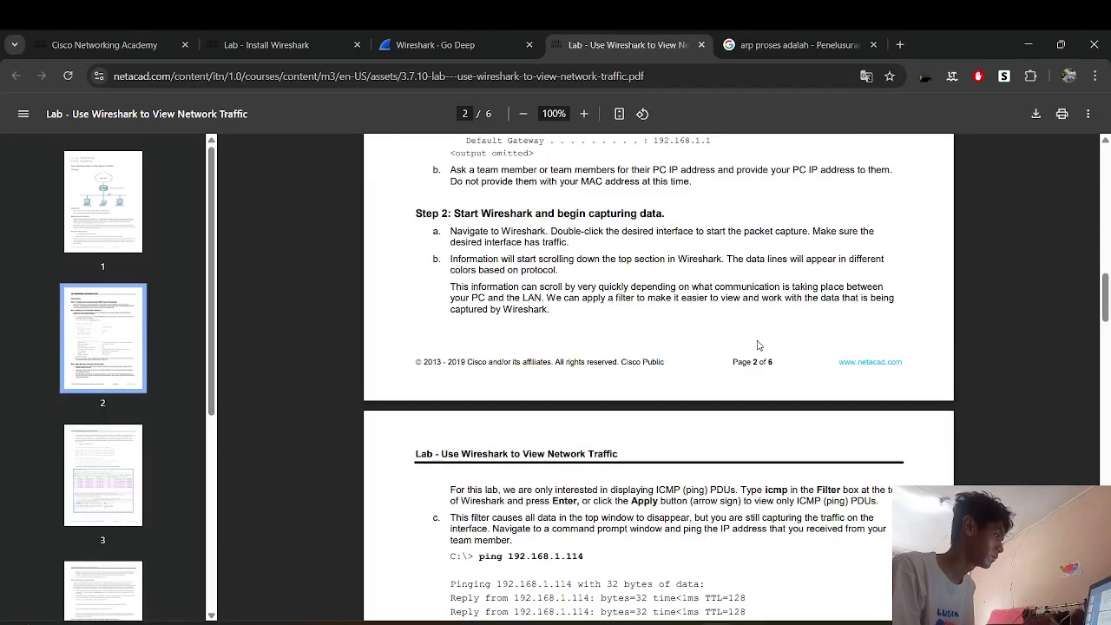
{"action": "left_click_drag", "start_coordinate": [470, 225], "coordinate": [532, 217]}
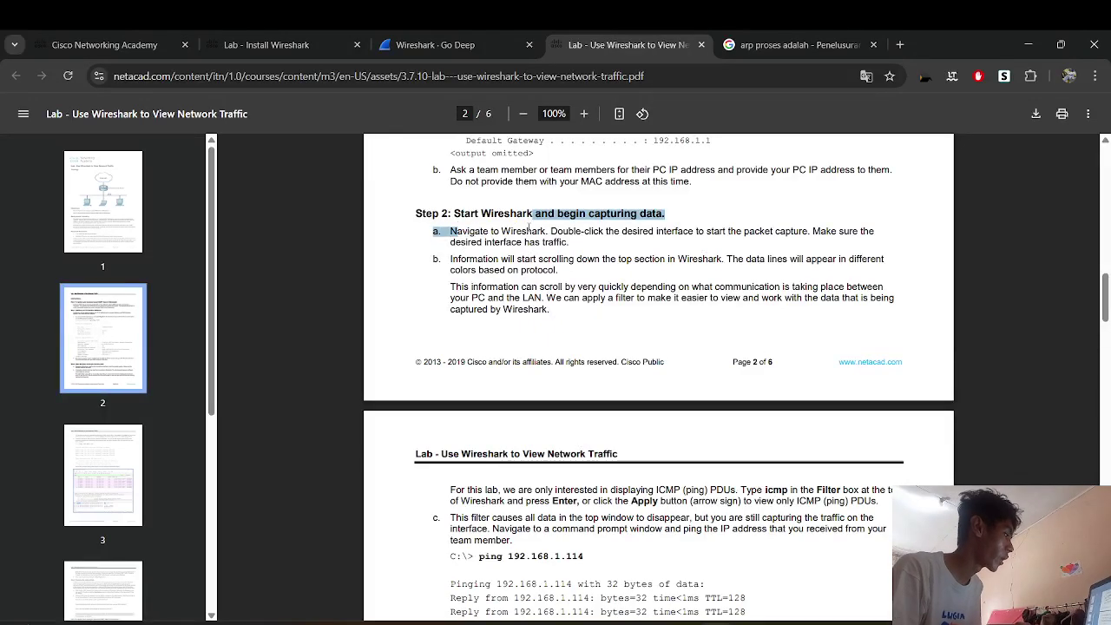
{"action": "scroll", "coordinate": [530, 227], "scroll_direction": "down", "scroll_amount": 2}
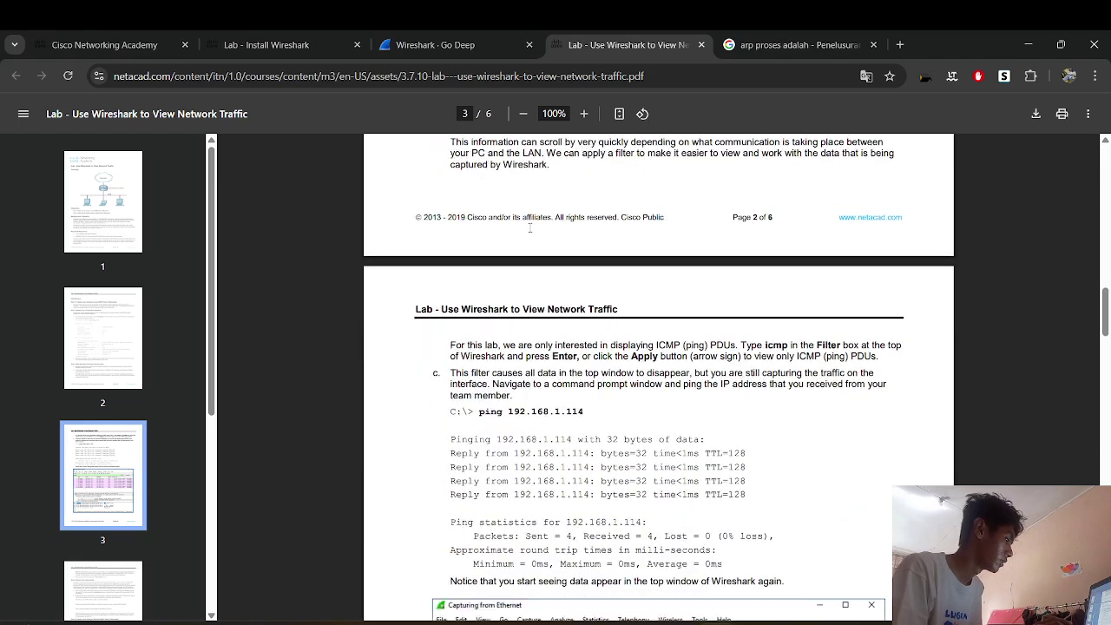
{"action": "scroll", "coordinate": [529, 228], "scroll_direction": "up", "scroll_amount": 1}
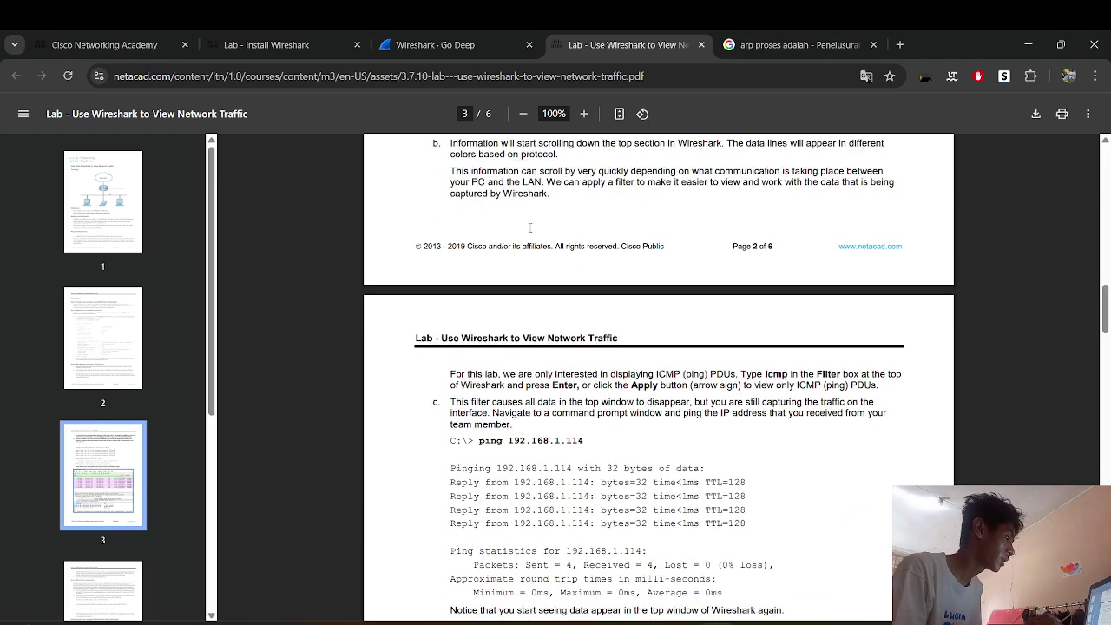
Launch Wireshark and start a live packet capture on the Wi-Fi interface.
{"action": "key", "text": "super"}
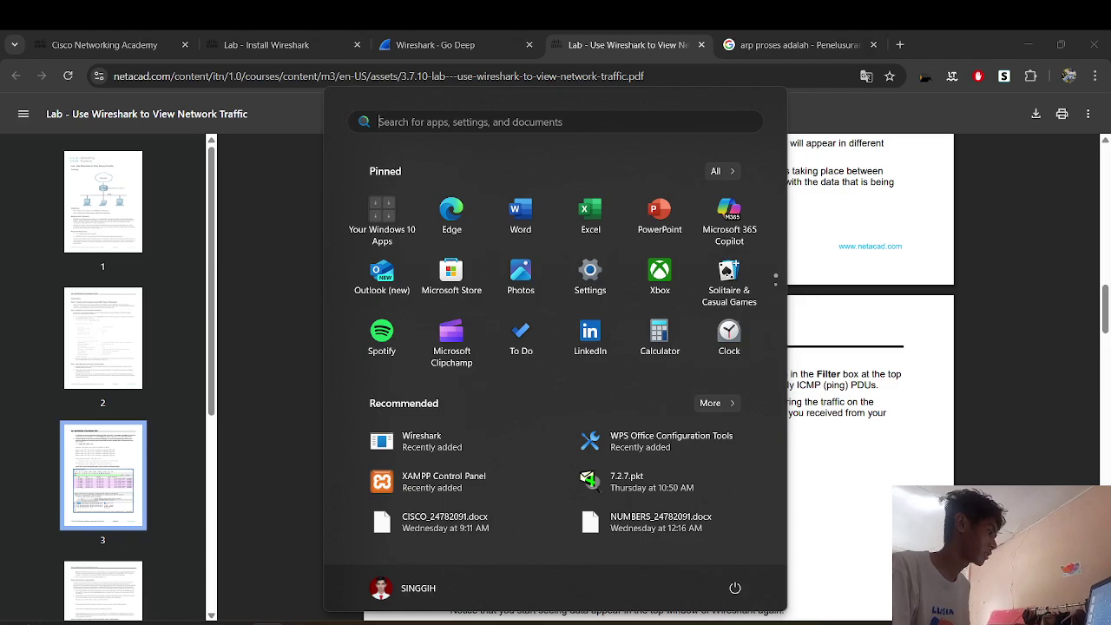
{"action": "type", "text": "wir"}
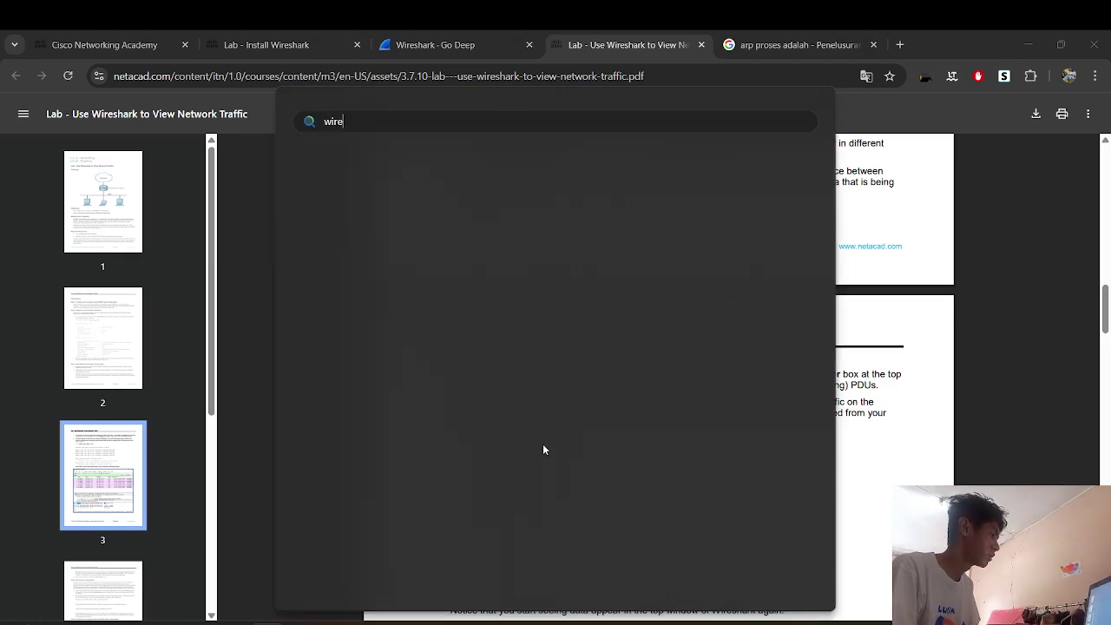
{"action": "type", "text": "e"}
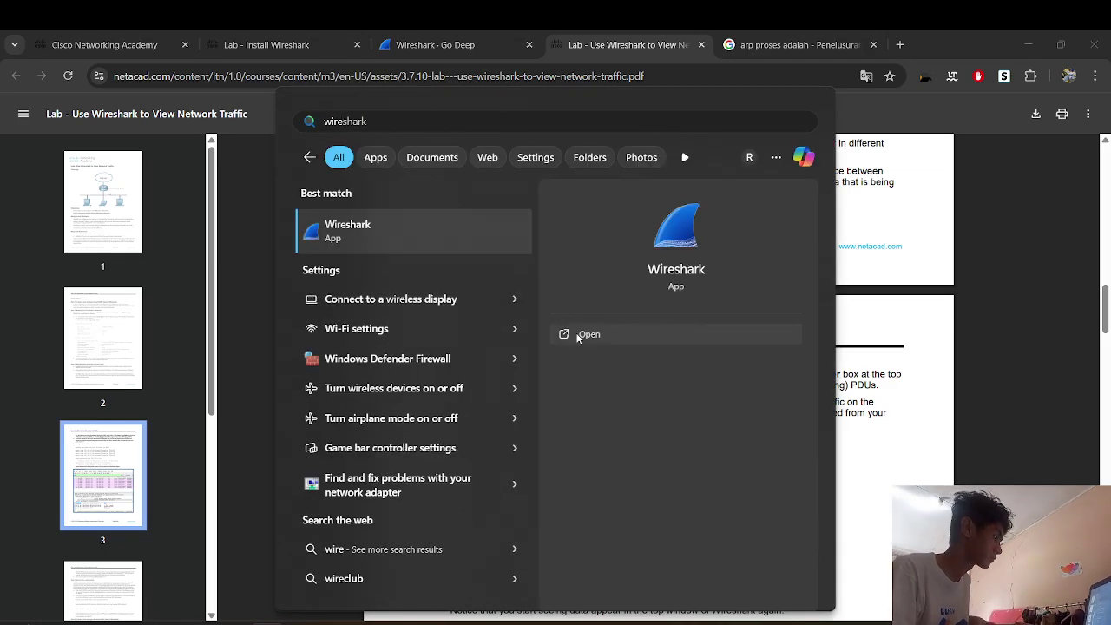
{"action": "left_click", "coordinate": [574, 333]}
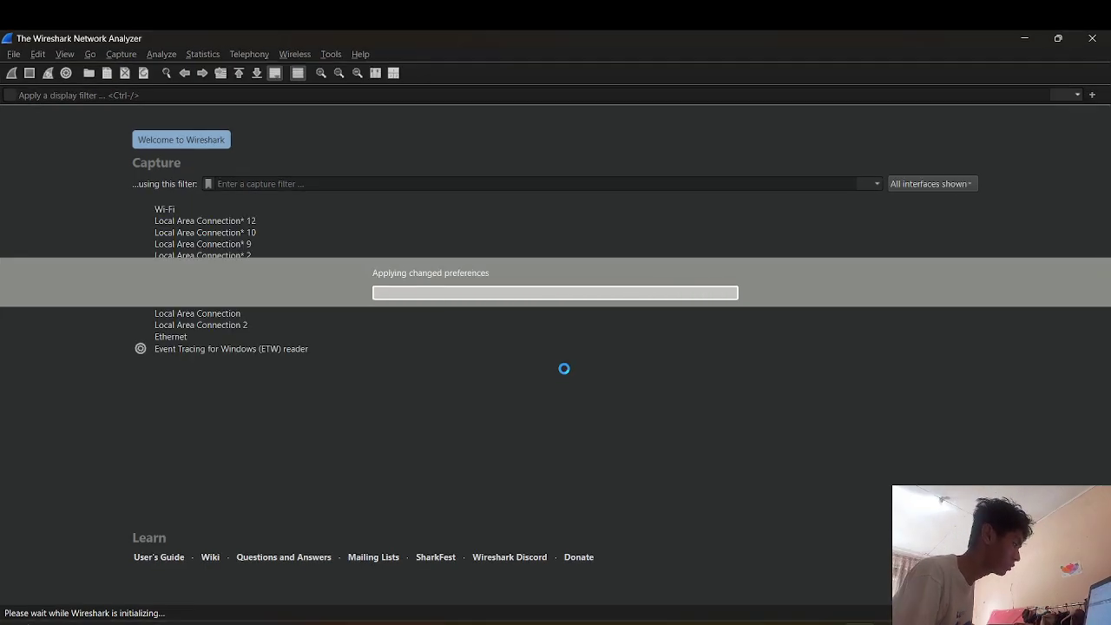
{"action": "left_click", "coordinate": [162, 210]}
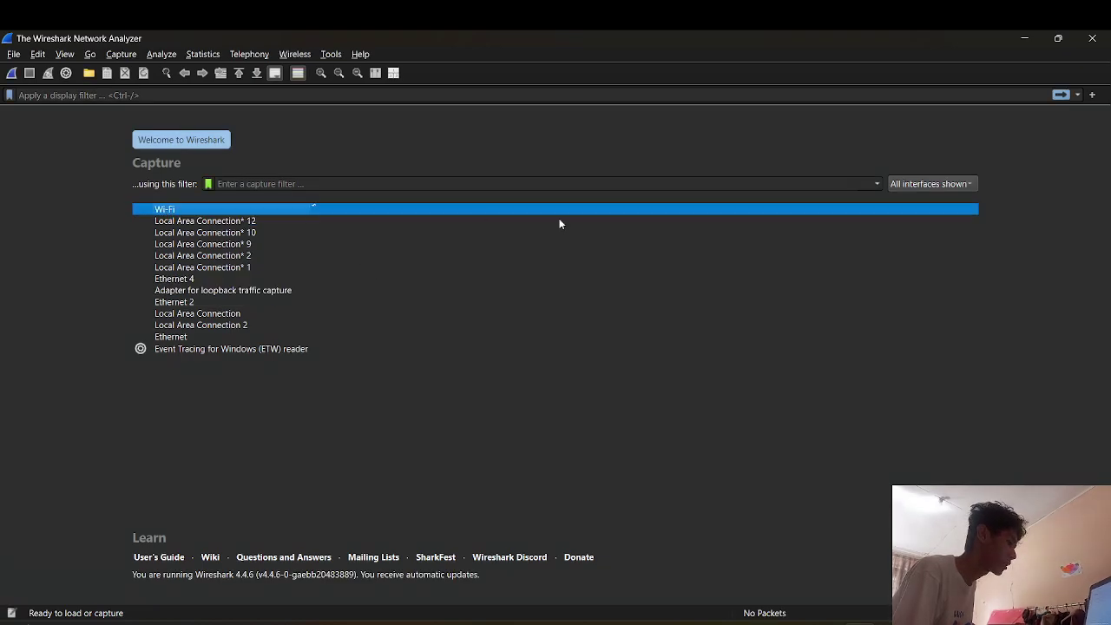
{"action": "double_click", "coordinate": [158, 210]}
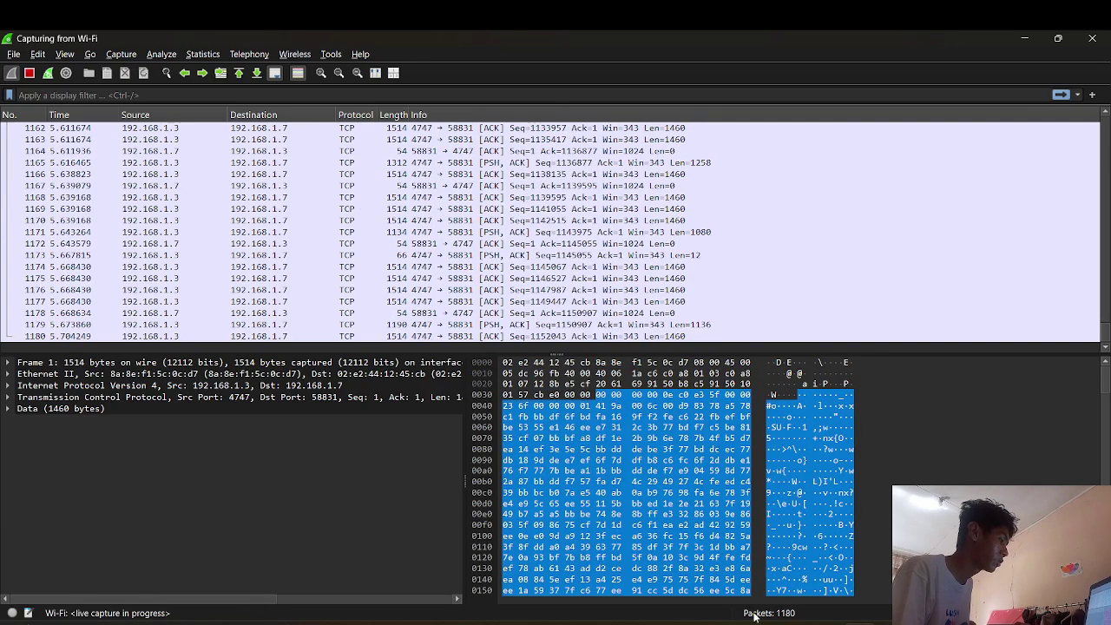
Switch back to the lab PDF and read Step 2b on how captured data lines are coloured by protocol.
{"action": "key", "text": "alt+Tab"}
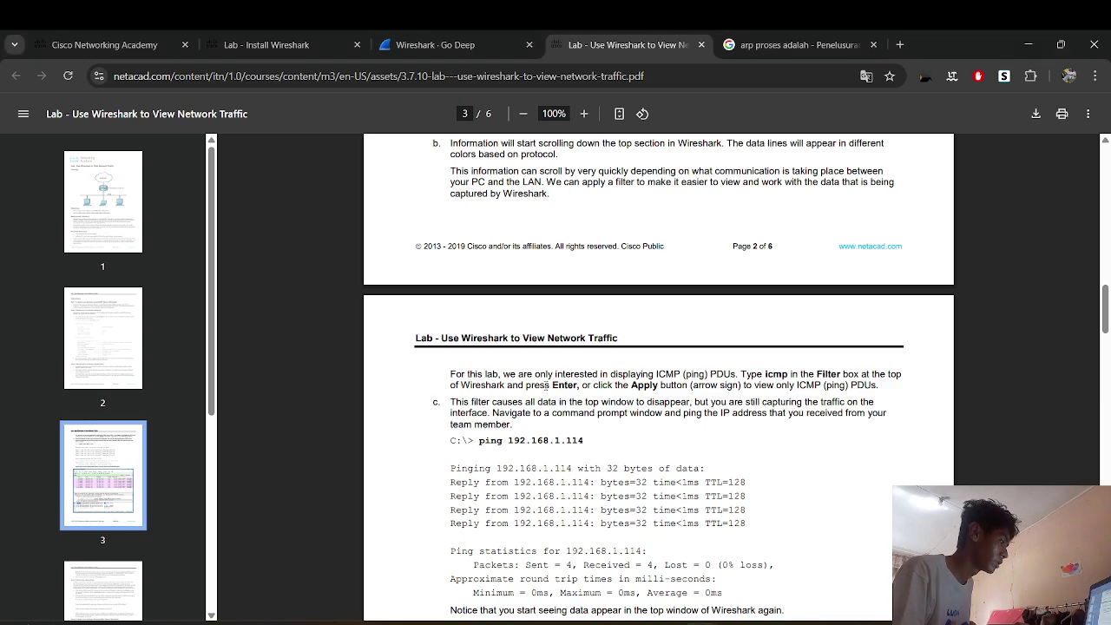
{"action": "scroll", "coordinate": [544, 385], "scroll_direction": "up", "scroll_amount": 2}
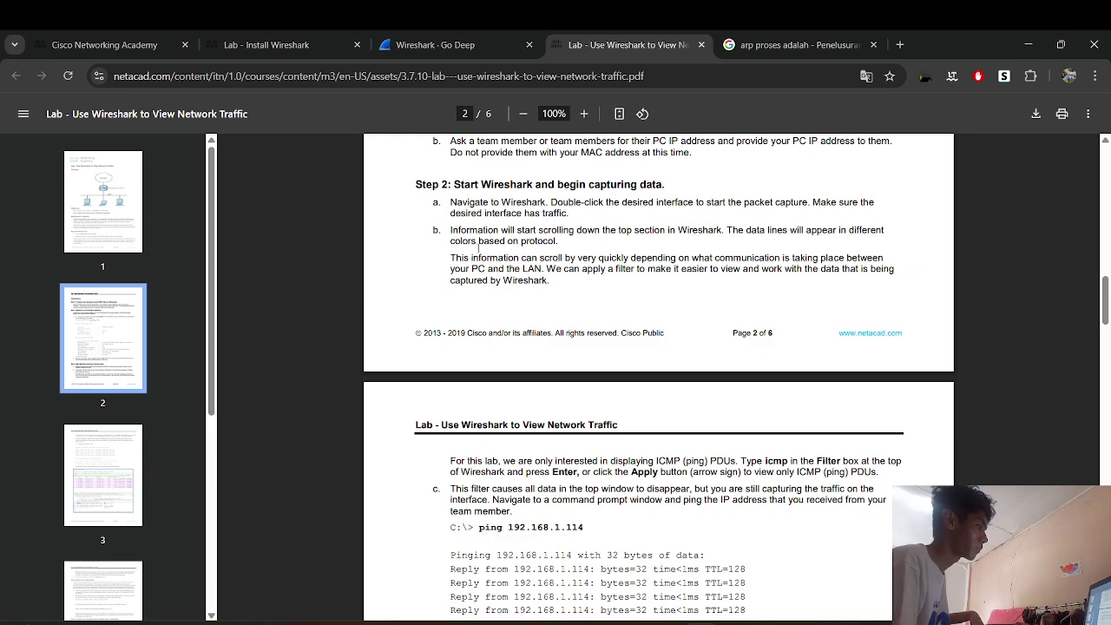
{"action": "left_click_drag", "start_coordinate": [461, 242], "coordinate": [521, 242]}
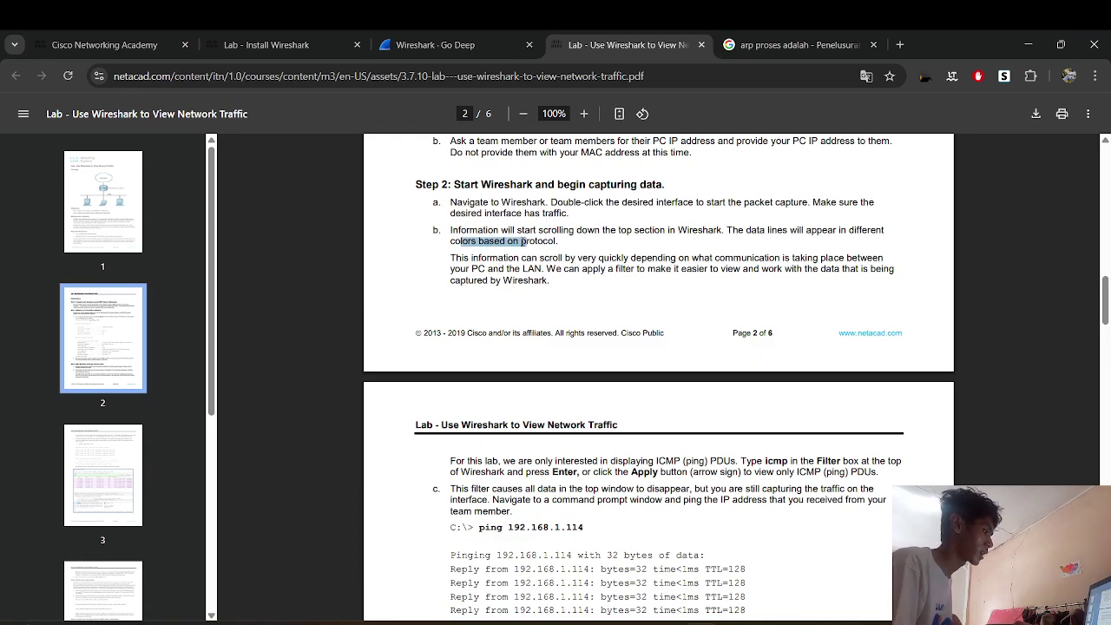
Read the rest of Step 2b in the lab PDF on filtering the capture to show only ICMP (ping) PDUs.
{"action": "left_click", "coordinate": [621, 248]}
{"action": "scroll", "coordinate": [607, 261], "scroll_direction": "down", "scroll_amount": 2}
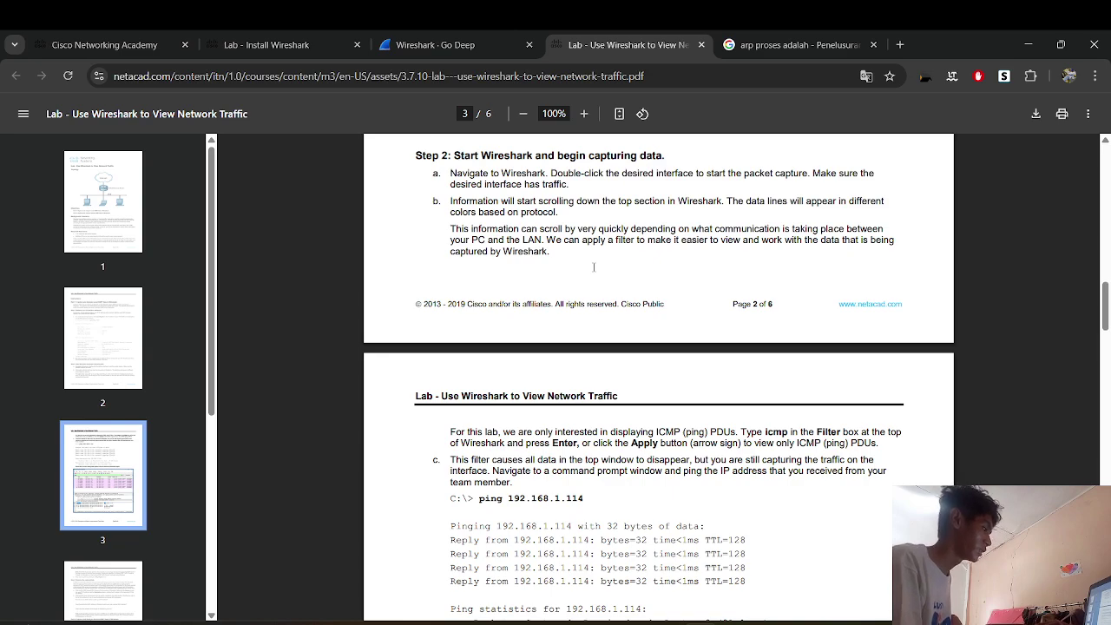
{"action": "scroll", "coordinate": [594, 267], "scroll_direction": "down", "scroll_amount": 1}
{"action": "scroll", "coordinate": [593, 267], "scroll_direction": "down", "scroll_amount": 1}
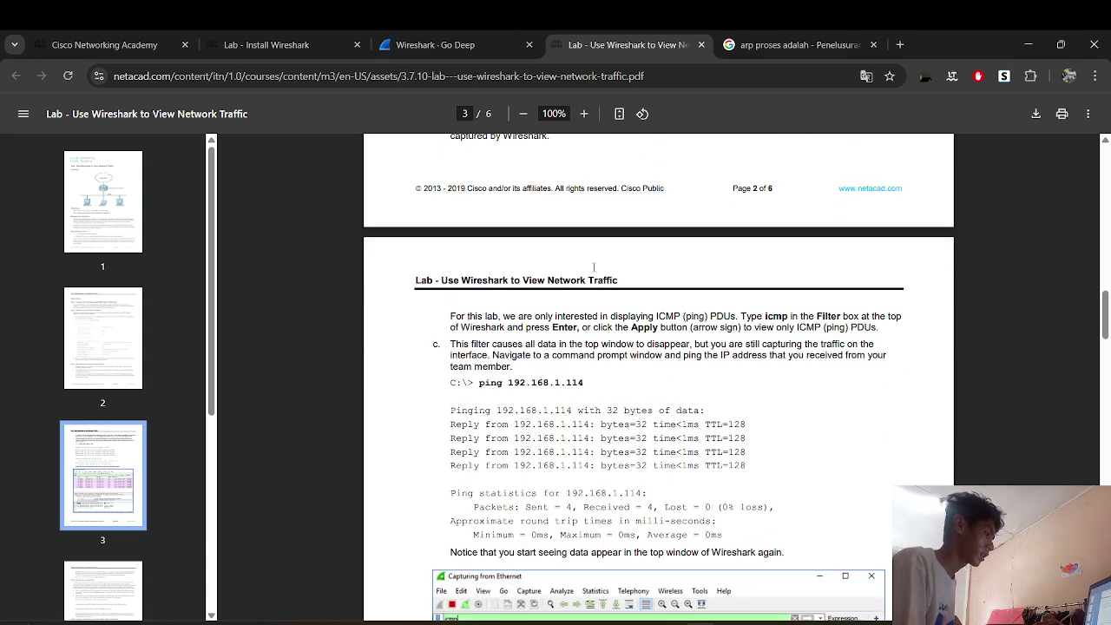
{"action": "triple_click", "coordinate": [452, 325]}
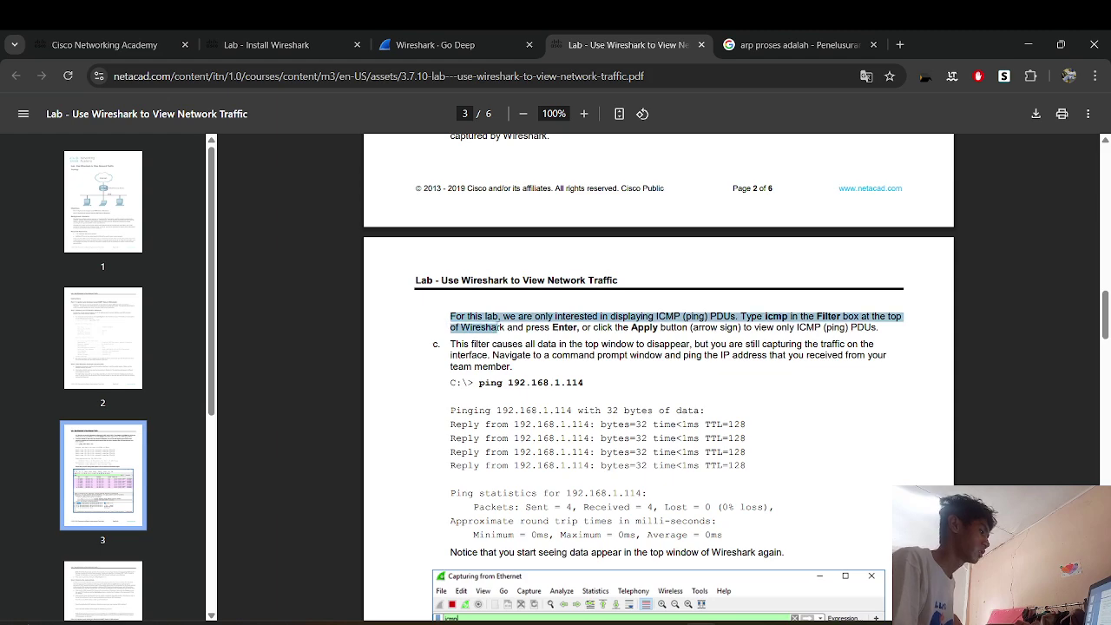
{"action": "left_click_drag", "start_coordinate": [450, 318], "coordinate": [651, 317]}
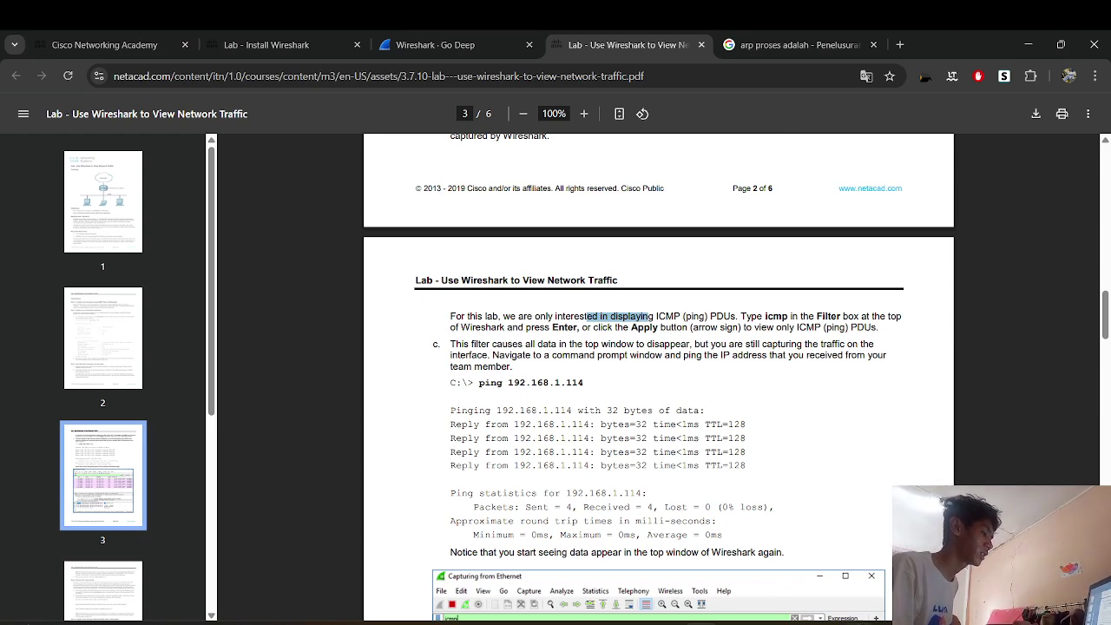
Switch to Wireshark and enter icmp as the display filter for the running Wi-Fi capture.
{"action": "key", "text": "alt+Tab"}
{"action": "left_click", "coordinate": [41, 97]}
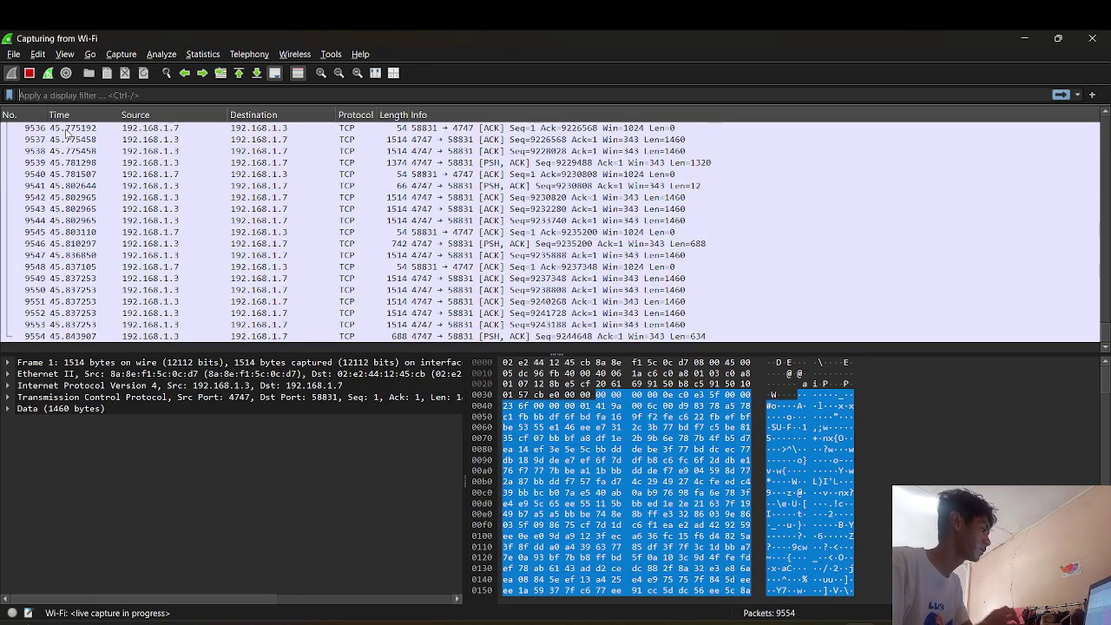
{"action": "type", "text": "icmp"}
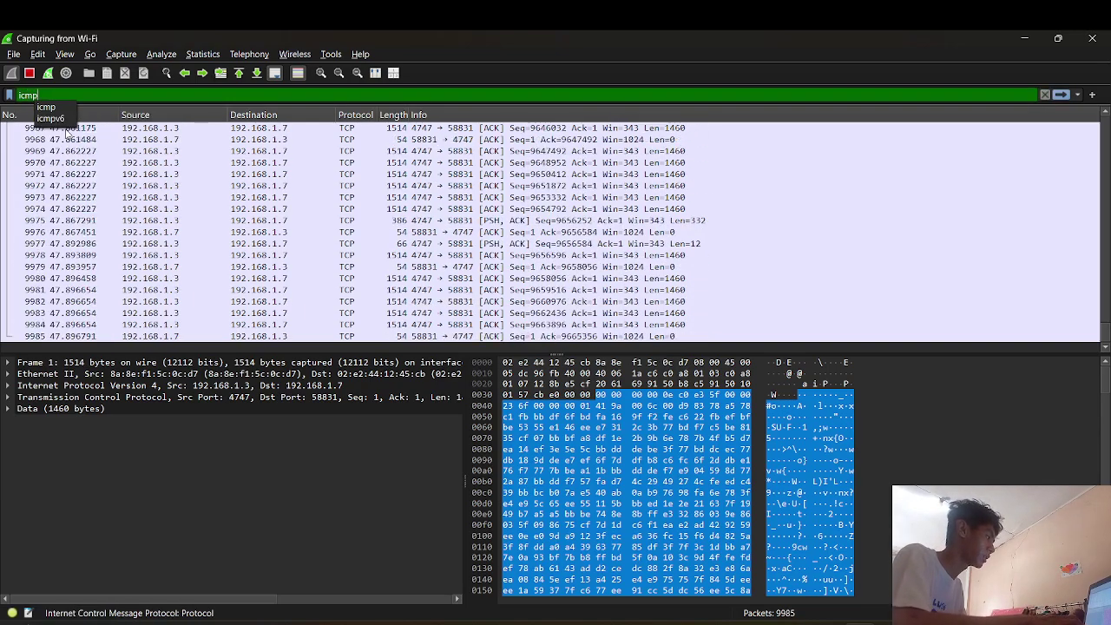
{"action": "left_click", "coordinate": [46, 108]}
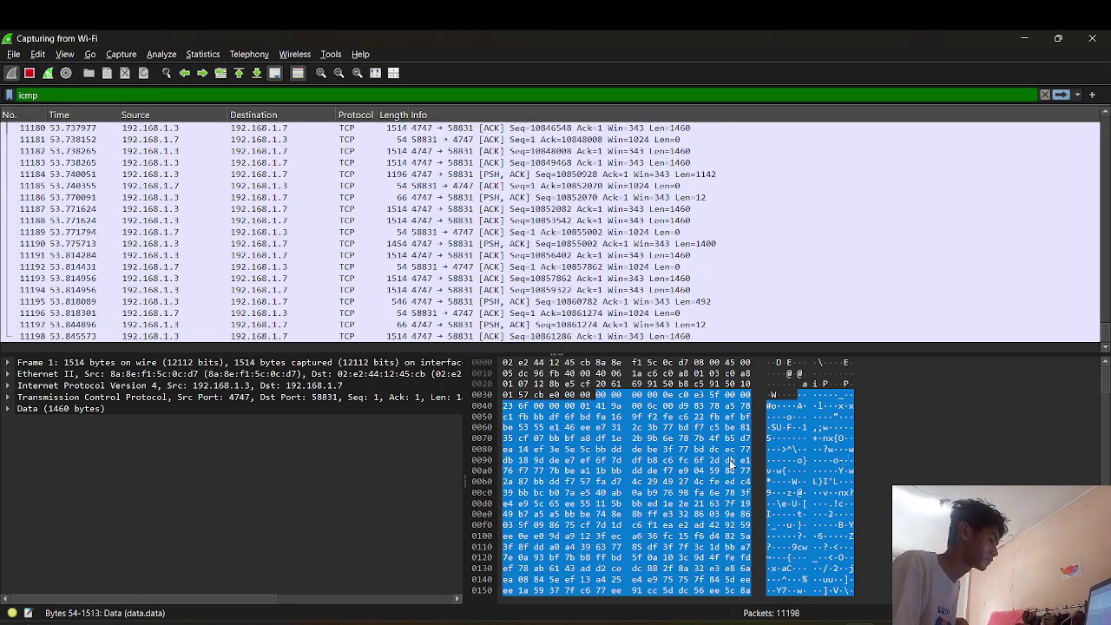
Return to the lab PDF and read Step 2c on pinging the team member's IP address from a command prompt.
{"action": "key", "text": "alt+Tab"}
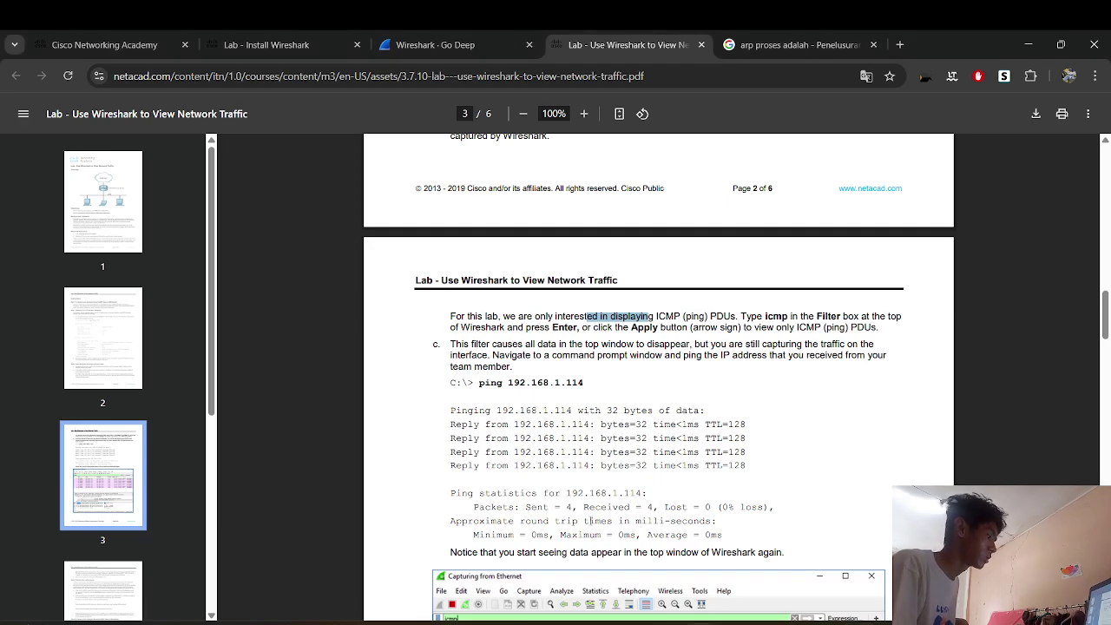
{"action": "left_click", "coordinate": [586, 521]}
{"action": "scroll", "coordinate": [574, 517], "scroll_direction": "down", "scroll_amount": 1}
{"action": "scroll", "coordinate": [573, 517], "scroll_direction": "down", "scroll_amount": 1}
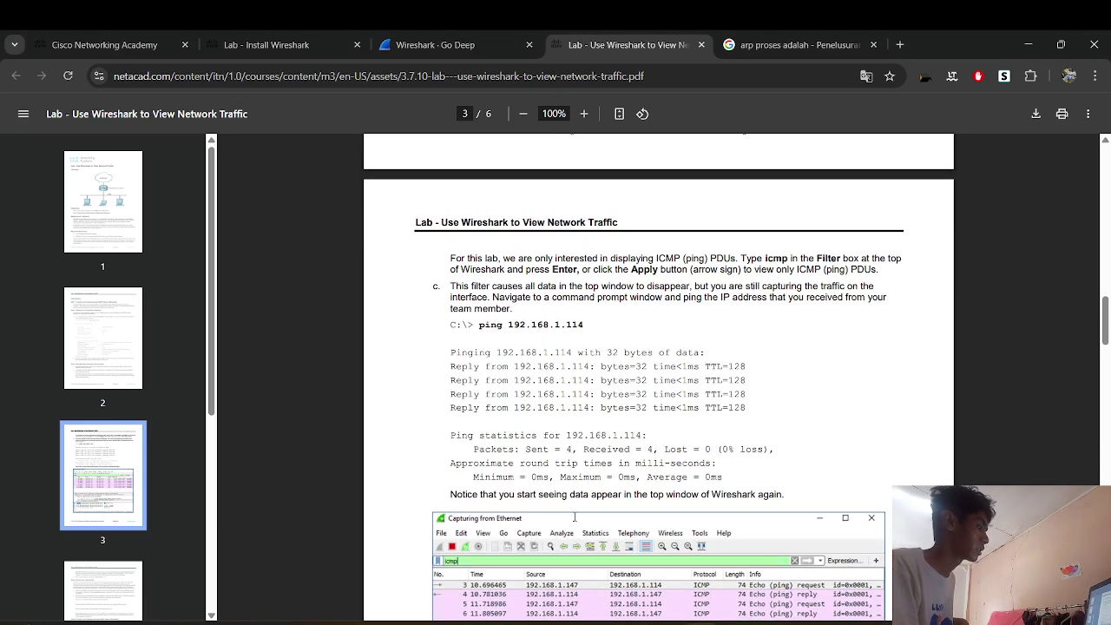
{"action": "left_click_drag", "start_coordinate": [480, 327], "coordinate": [579, 334]}
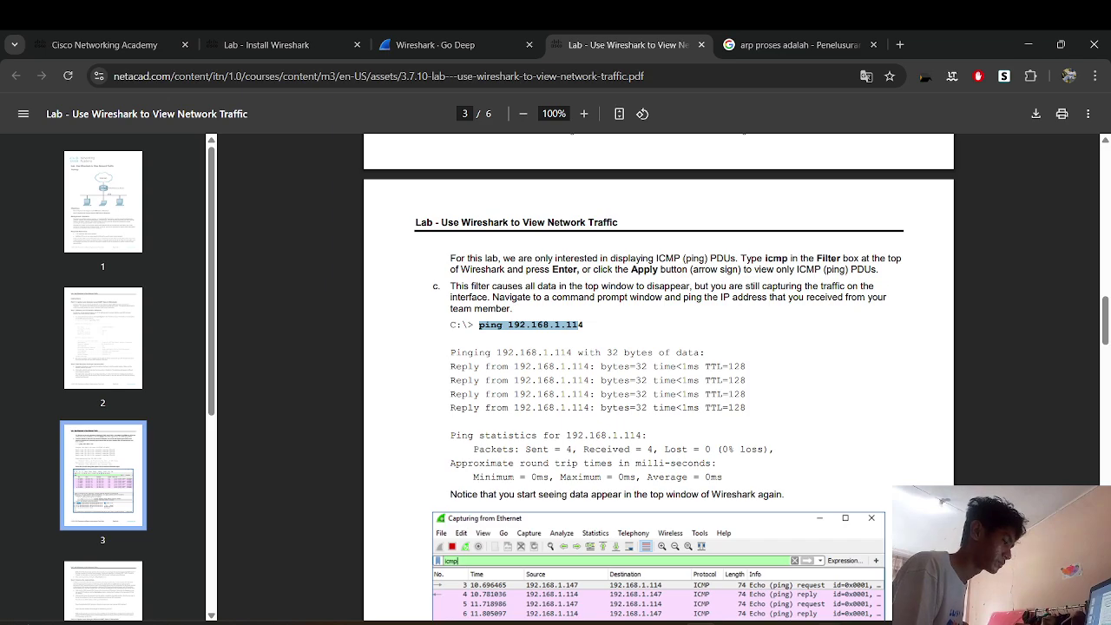
Switch to the command prompt and ping 192.168.1.5.
{"action": "key", "text": "alt+Tab"}
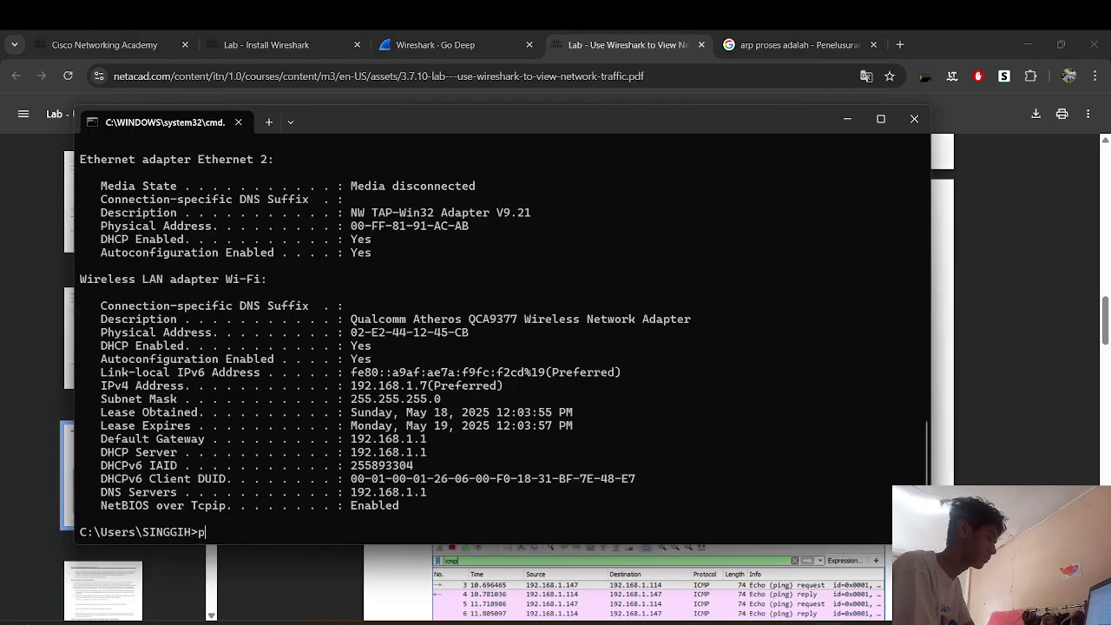
{"action": "type", "text": "ping 192"}
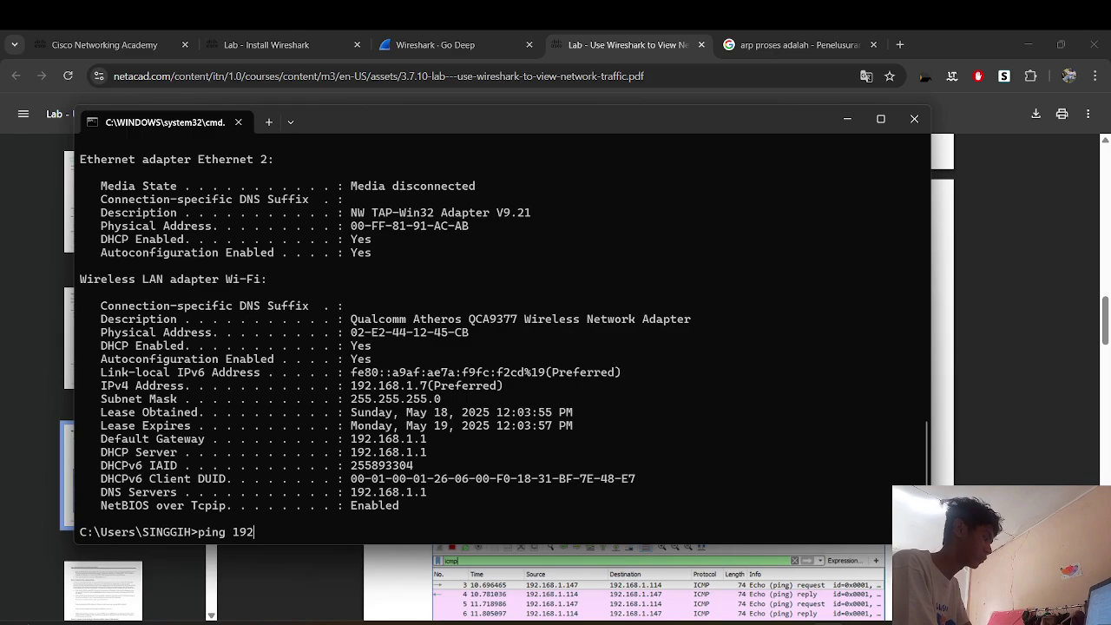
{"action": "type", "text": ".168.1.5"}
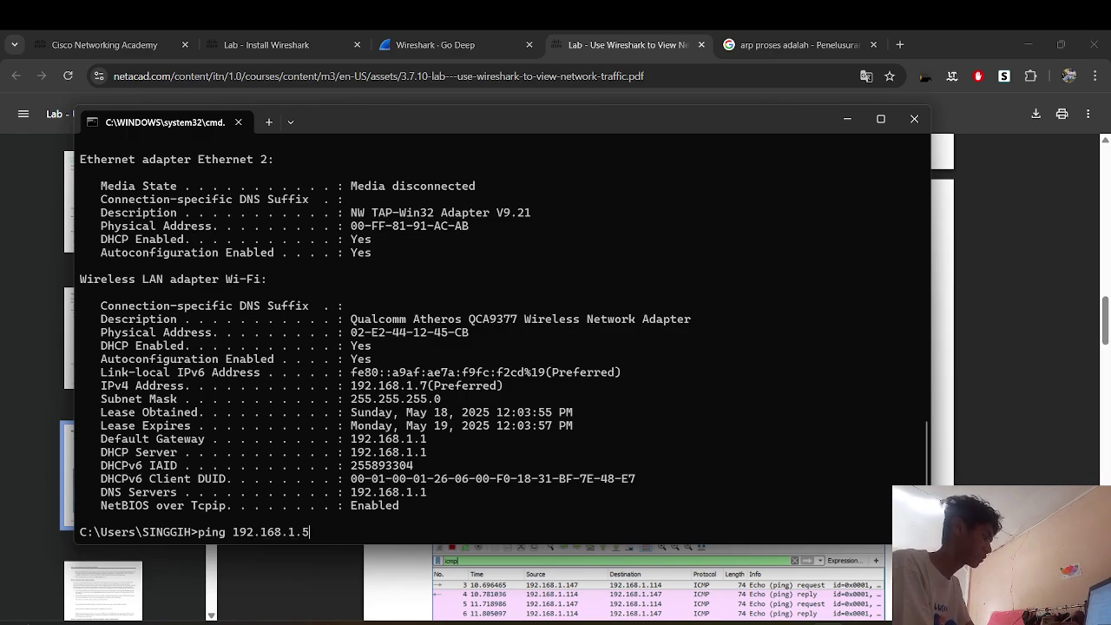
{"action": "key", "text": "Return"}
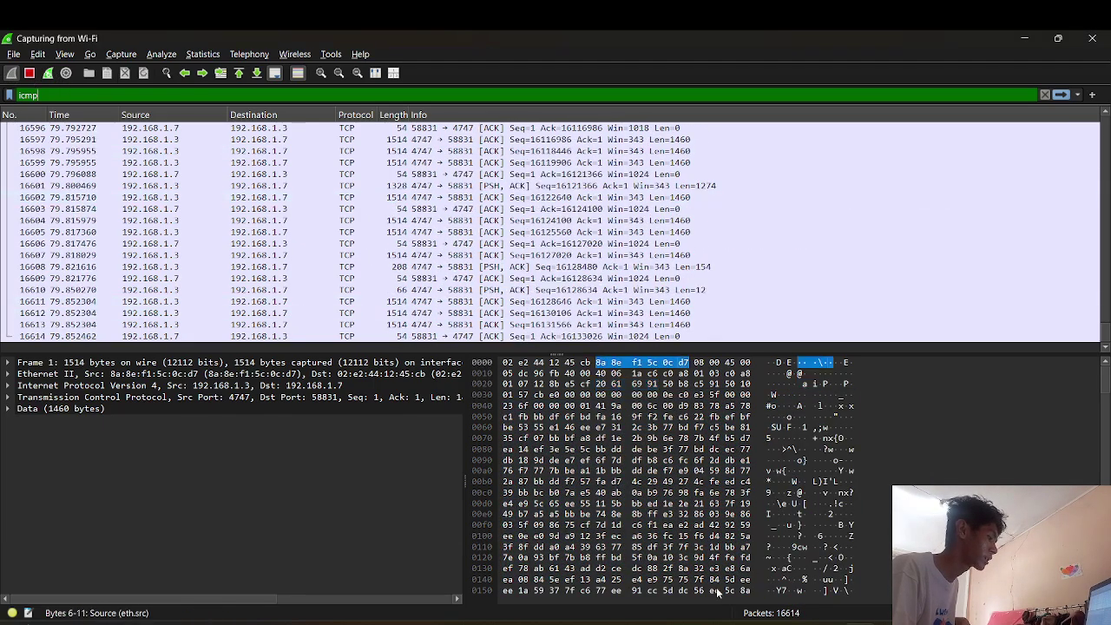
Restart the Wi-Fi capture in Wireshark without saving the captured packets, and apply the icmp display filter.
{"action": "left_click", "coordinate": [28, 73]}
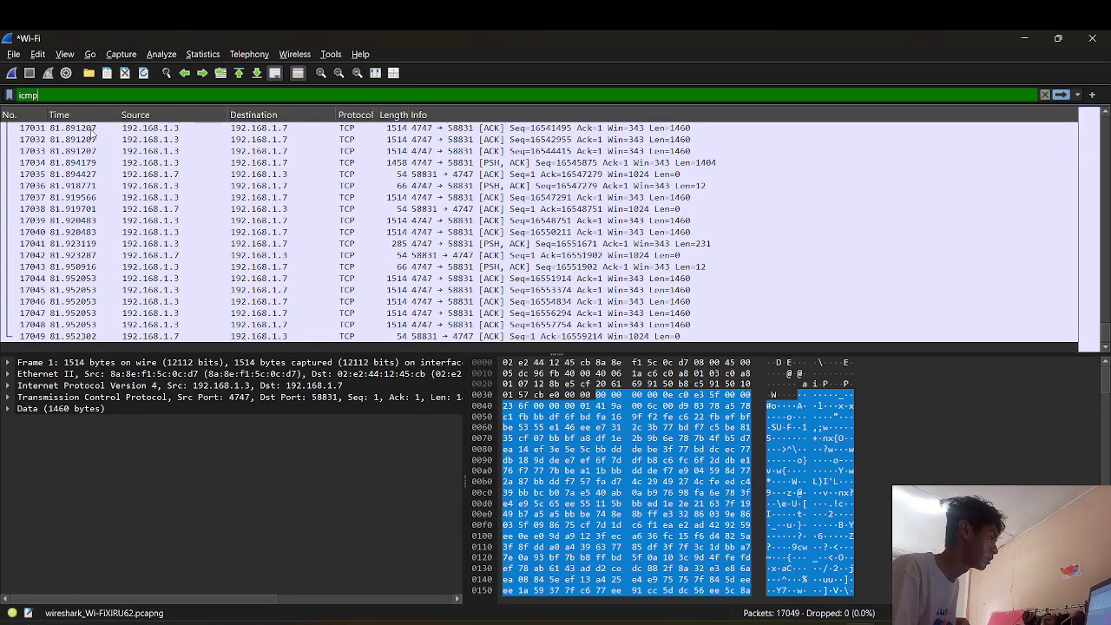
{"action": "left_click", "coordinate": [12, 76]}
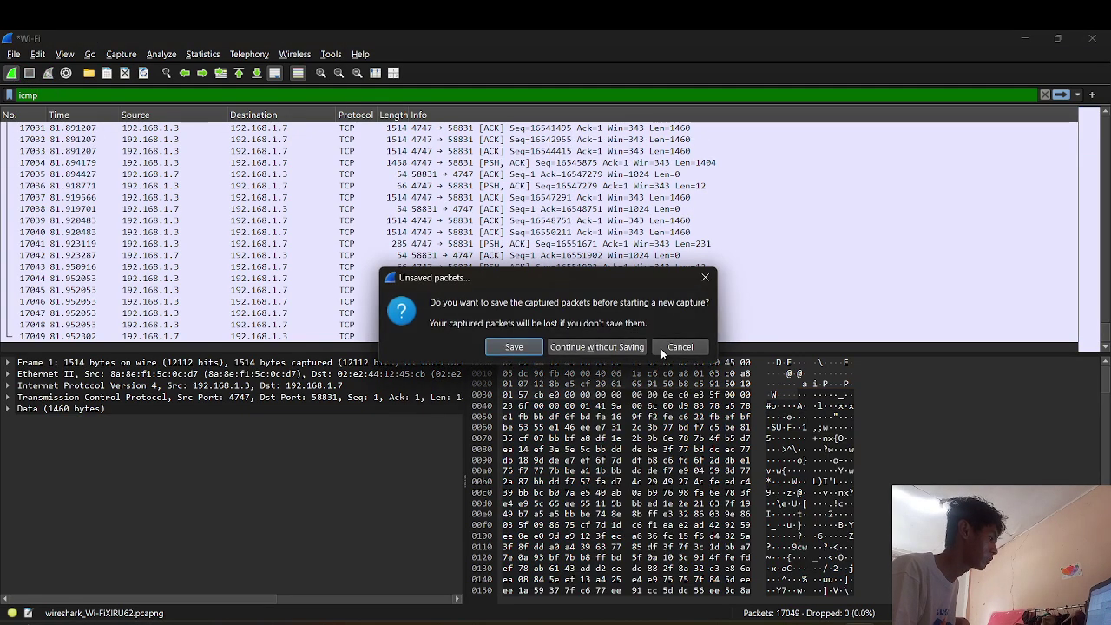
{"action": "left_click", "coordinate": [628, 346]}
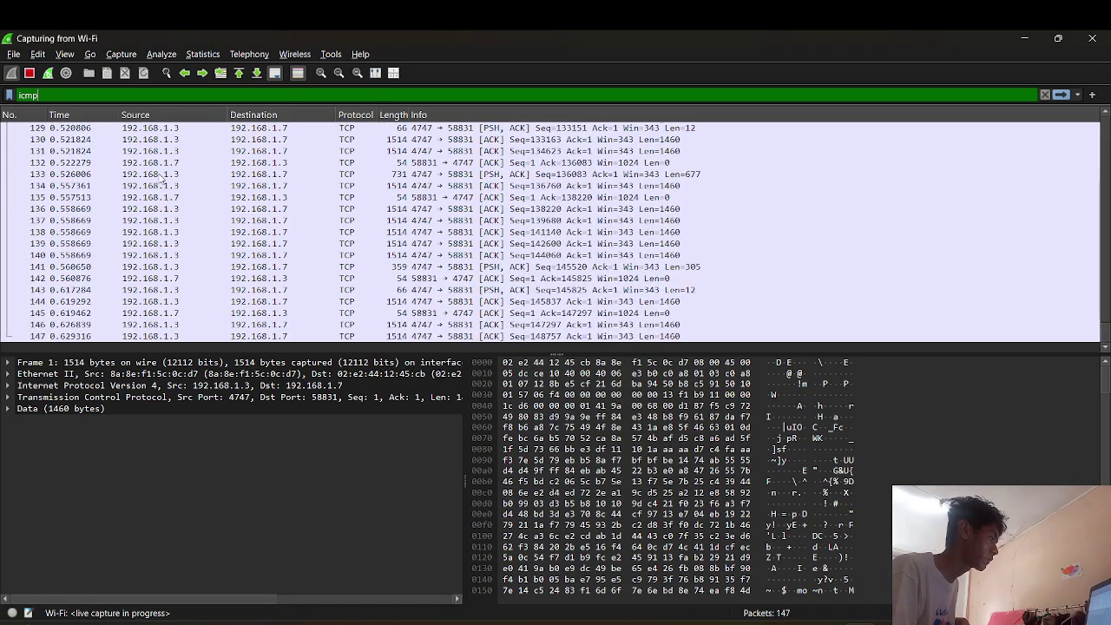
{"action": "left_click", "coordinate": [55, 97]}
{"action": "key", "text": "Return"}
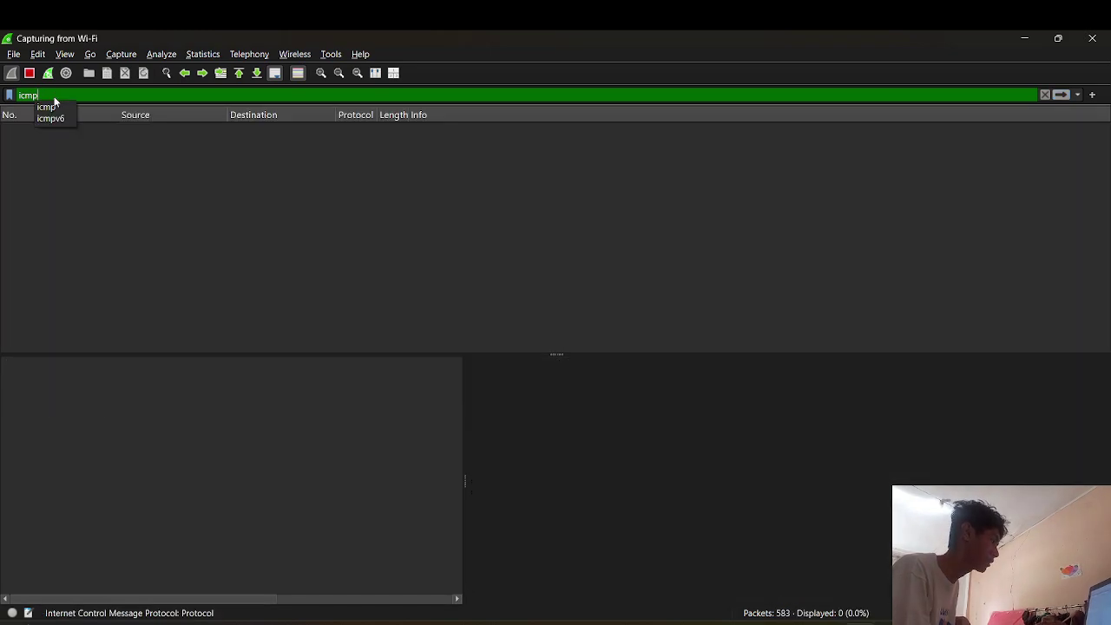
{"action": "left_click", "coordinate": [52, 105]}
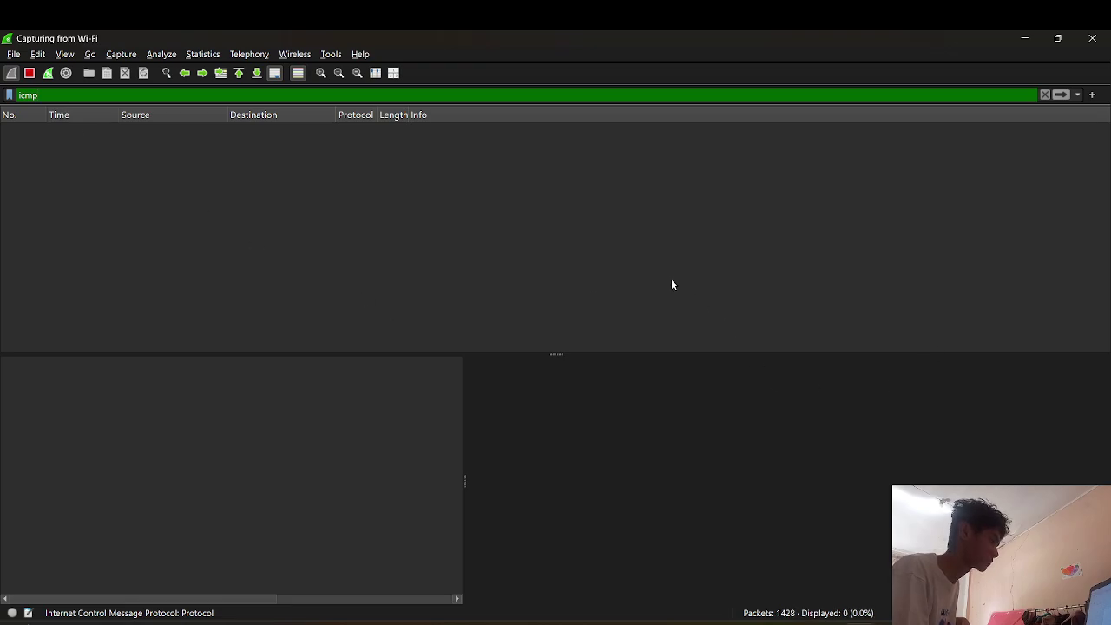
Check the ping output in the command prompt, and examine the lab PDF's example Wireshark capture of ICMP replies.
{"action": "left_click", "coordinate": [796, 623]}
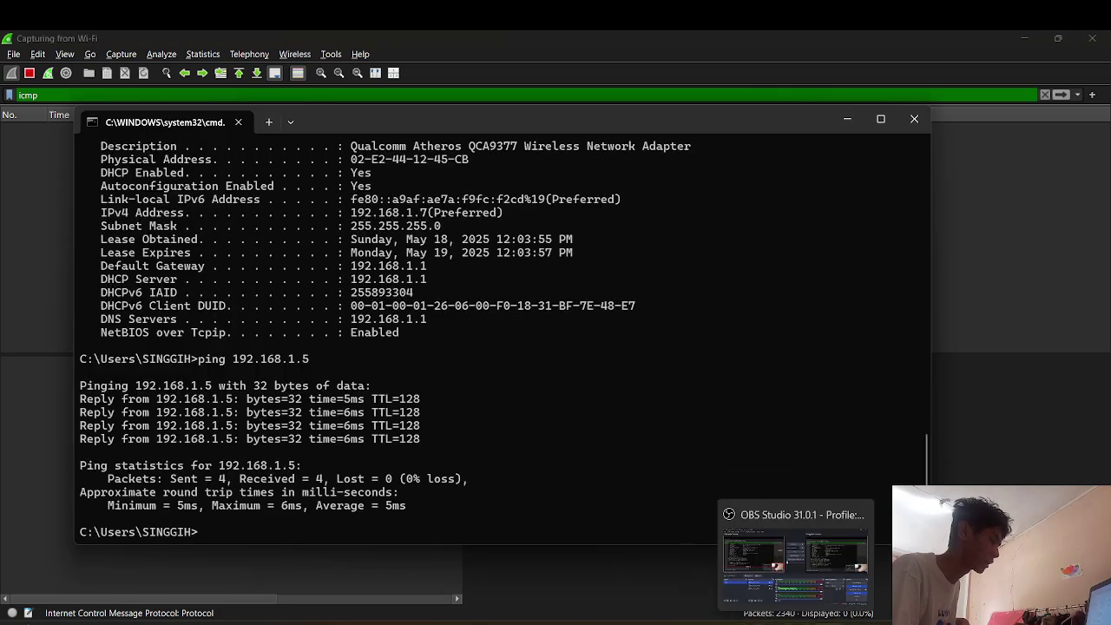
{"action": "left_click", "coordinate": [738, 622]}
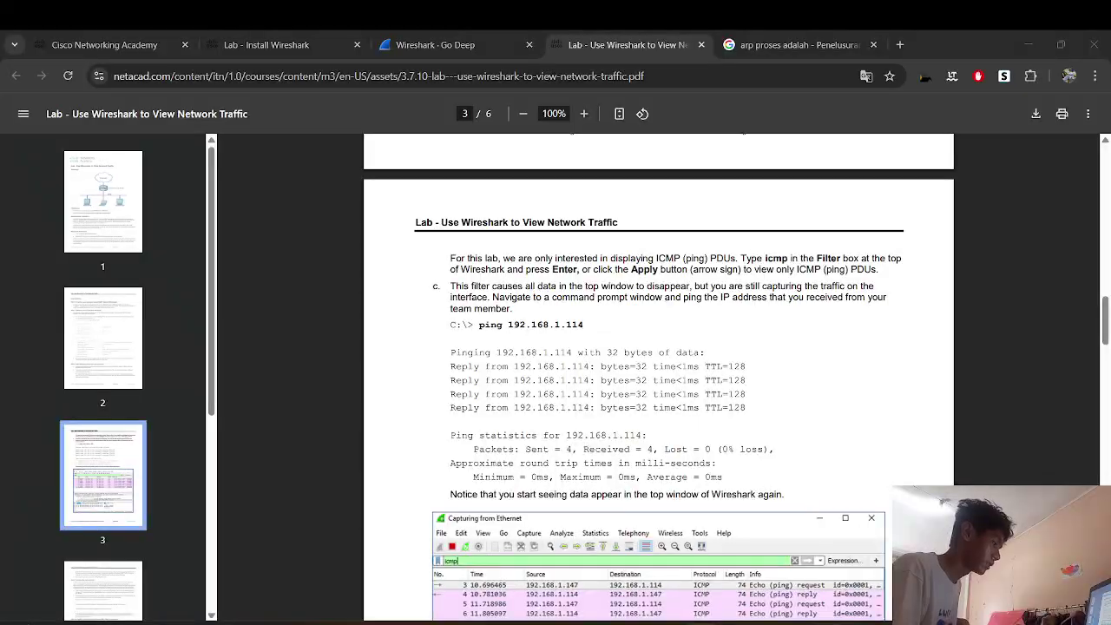
{"action": "left_click_drag", "start_coordinate": [618, 498], "coordinate": [623, 498]}
{"action": "scroll", "coordinate": [623, 499], "scroll_direction": "down", "scroll_amount": 1}
{"action": "scroll", "coordinate": [649, 471], "scroll_direction": "down", "scroll_amount": 5}
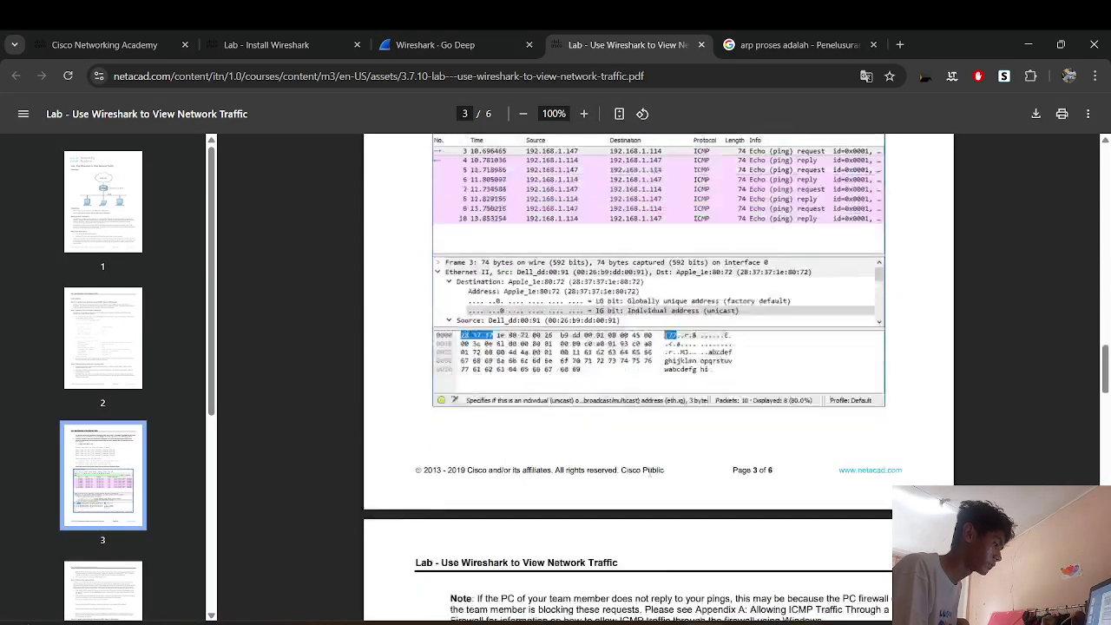
{"action": "scroll", "coordinate": [649, 473], "scroll_direction": "up", "scroll_amount": 2}
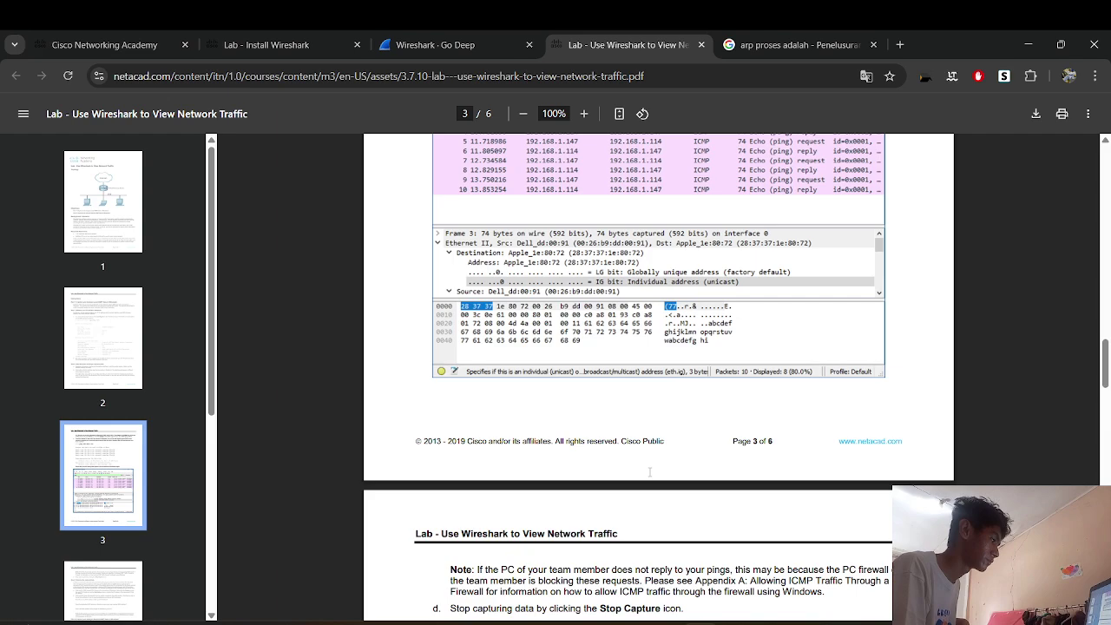
Ping 192.168.1.5 again from the command prompt with the filtered capture running, and bring the Wireshark packet list back into view.
{"action": "left_click", "coordinate": [862, 623]}
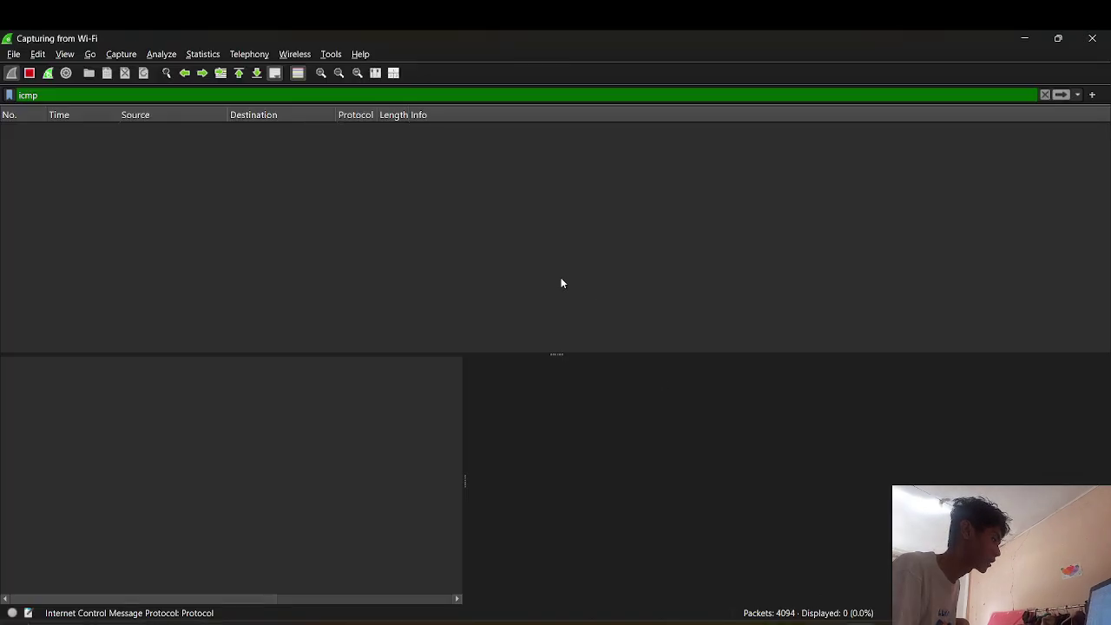
{"action": "left_click", "coordinate": [837, 623]}
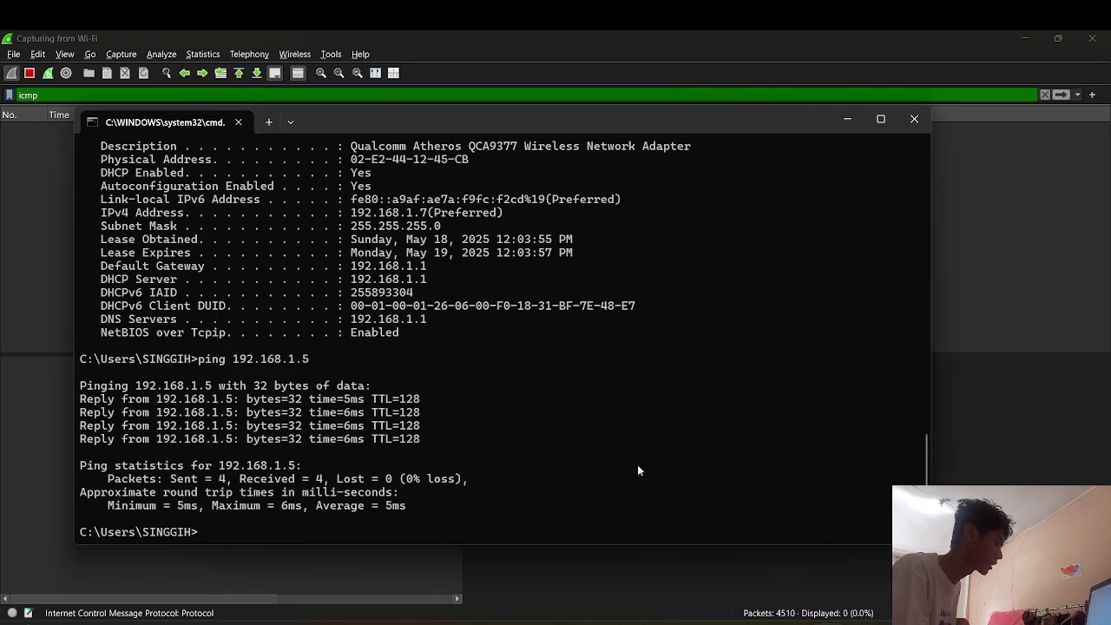
{"action": "key", "text": "Up"}
{"action": "key", "text": "Return"}
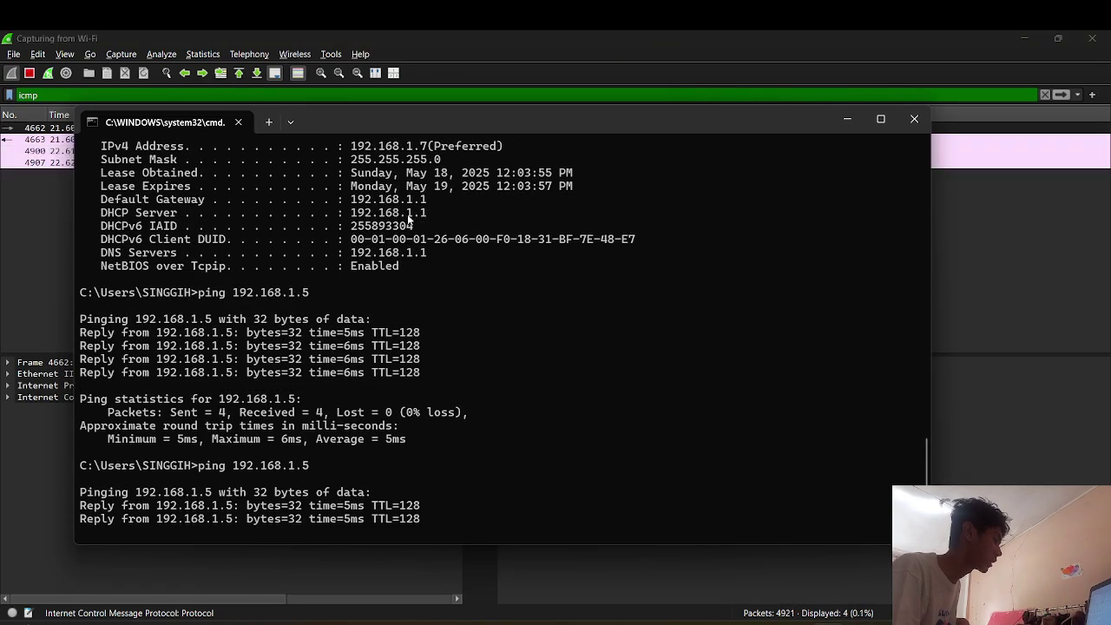
{"action": "left_click_drag", "start_coordinate": [363, 127], "coordinate": [600, 224]}
{"action": "left_click", "coordinate": [190, 275]}
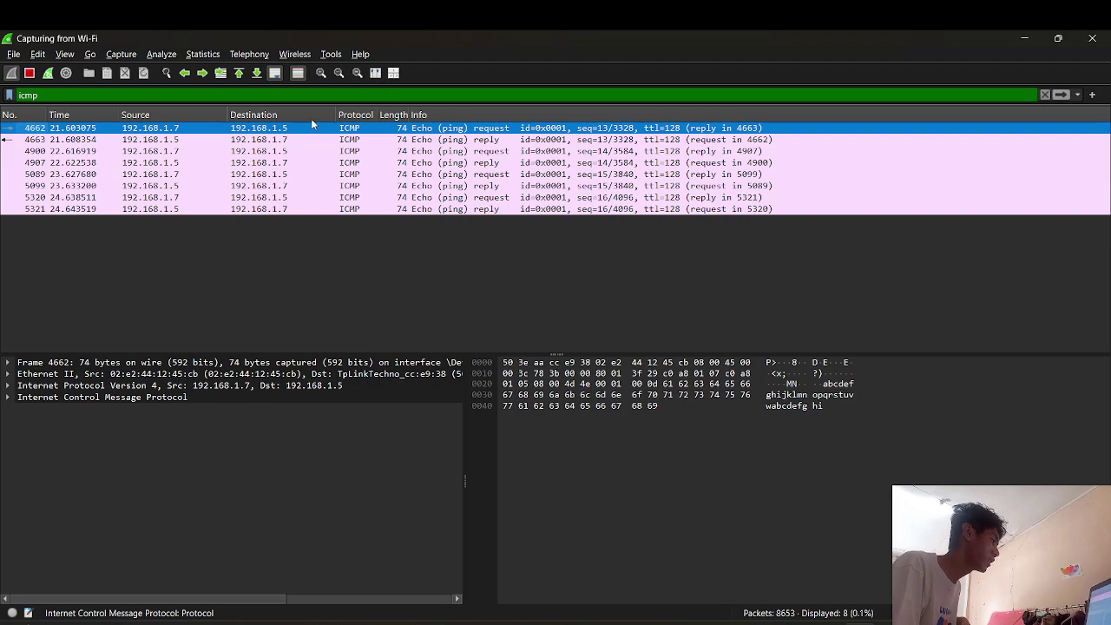
Sort the ICMP packets by destination, expand the first request's Ethernet II details and select its destination MAC address.
{"action": "left_click", "coordinate": [236, 116]}
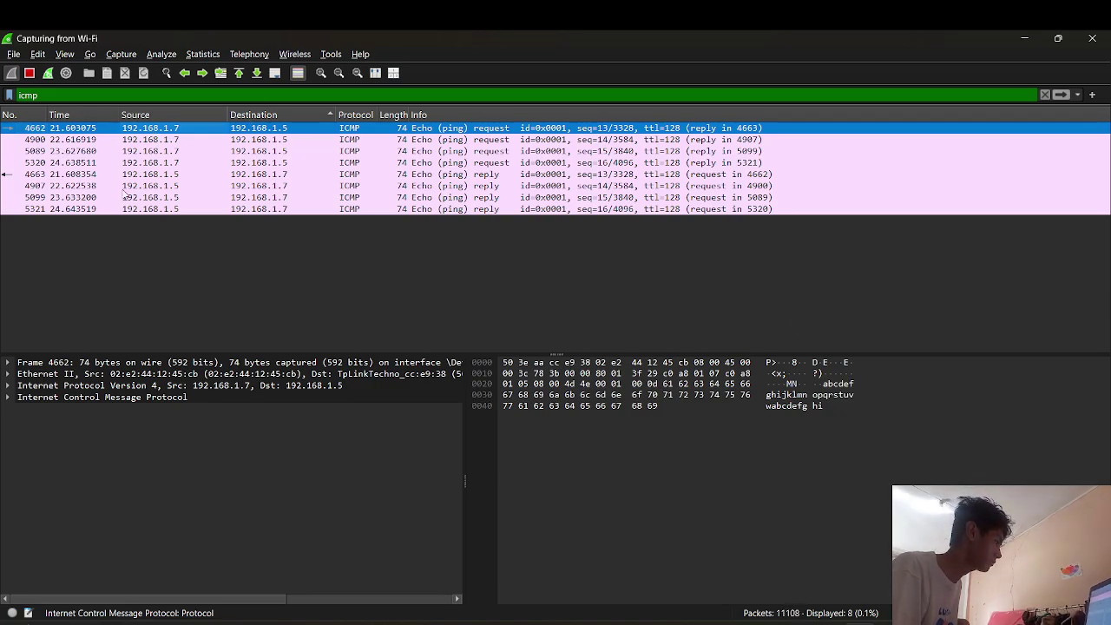
{"action": "left_click", "coordinate": [8, 374]}
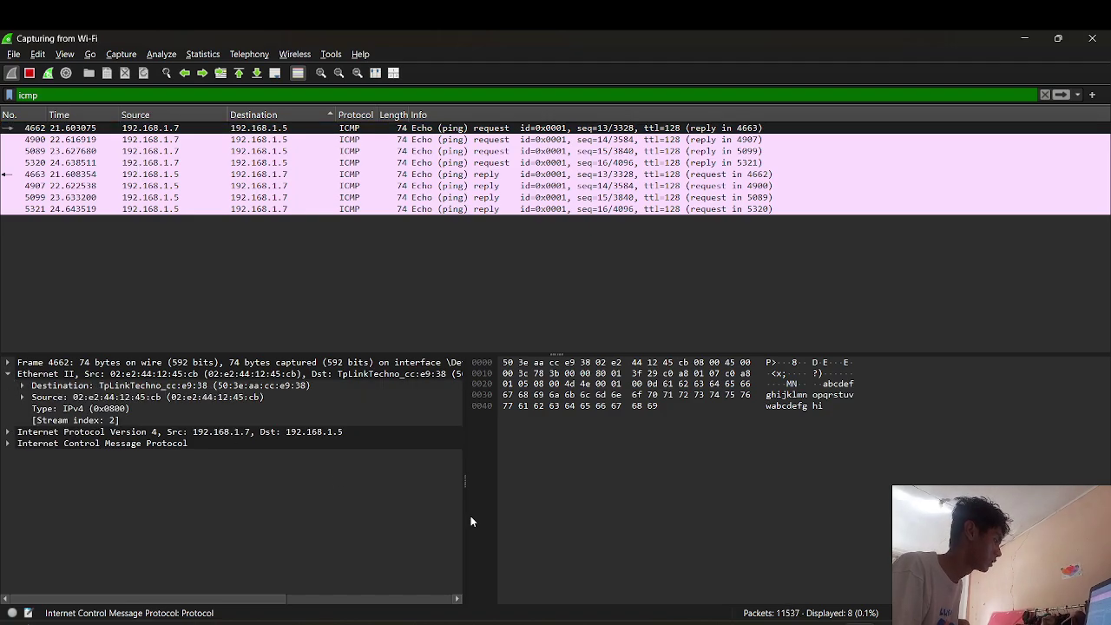
{"action": "left_click", "coordinate": [52, 387]}
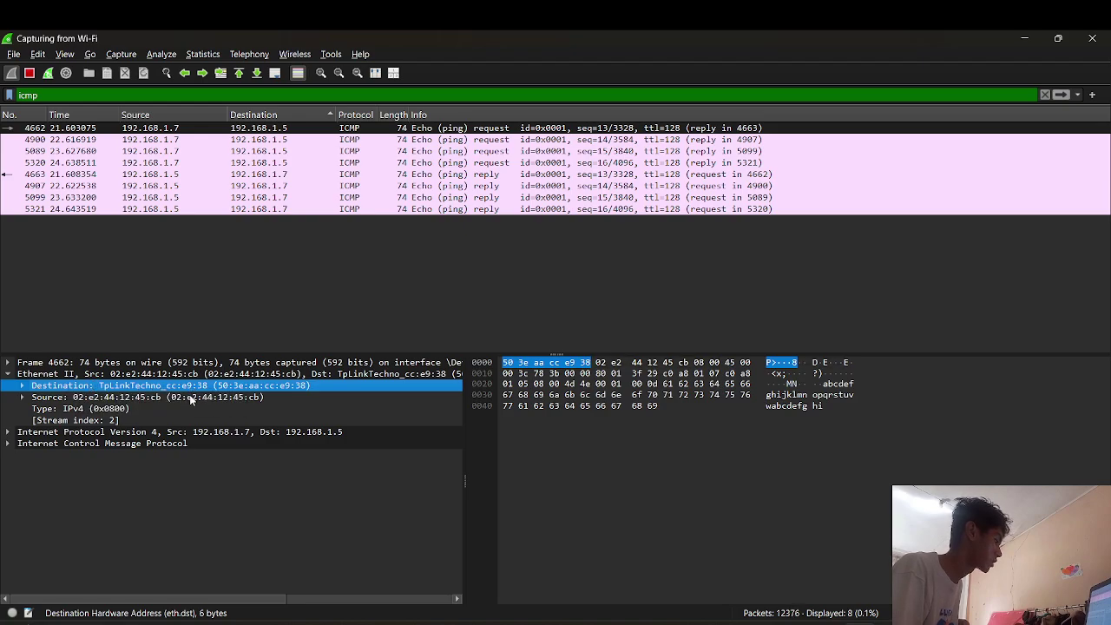
Return to the lab PDF and read Step 3 on examining the captured data, including the question about the source MAC address.
{"action": "key", "text": "alt+Tab"}
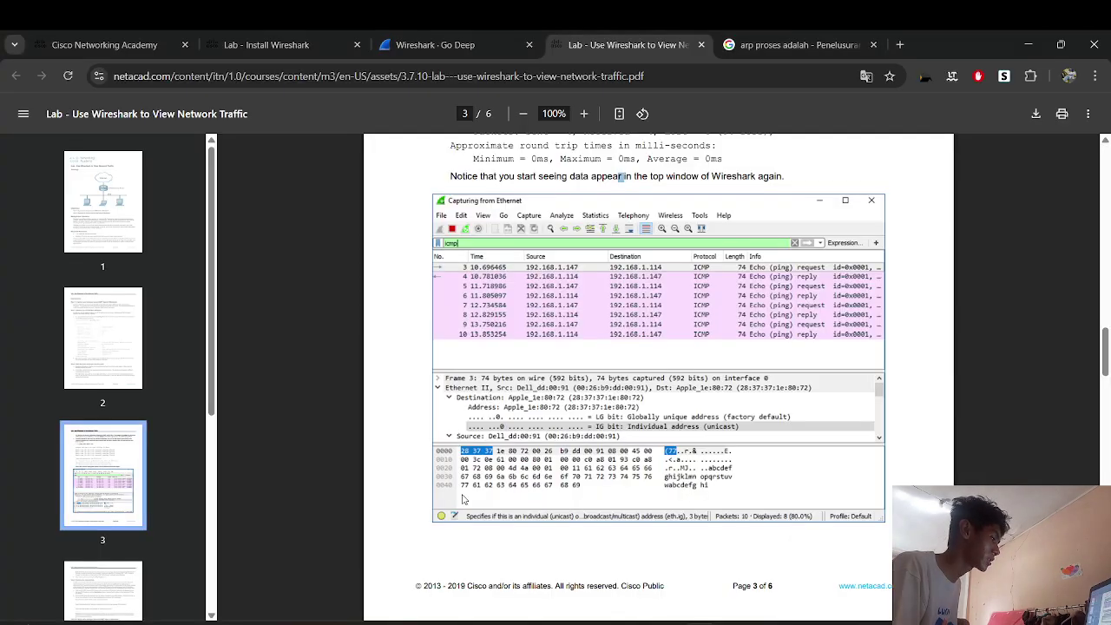
{"action": "scroll", "coordinate": [439, 502], "scroll_direction": "down", "scroll_amount": 3}
{"action": "scroll", "coordinate": [439, 502], "scroll_direction": "down", "scroll_amount": 7}
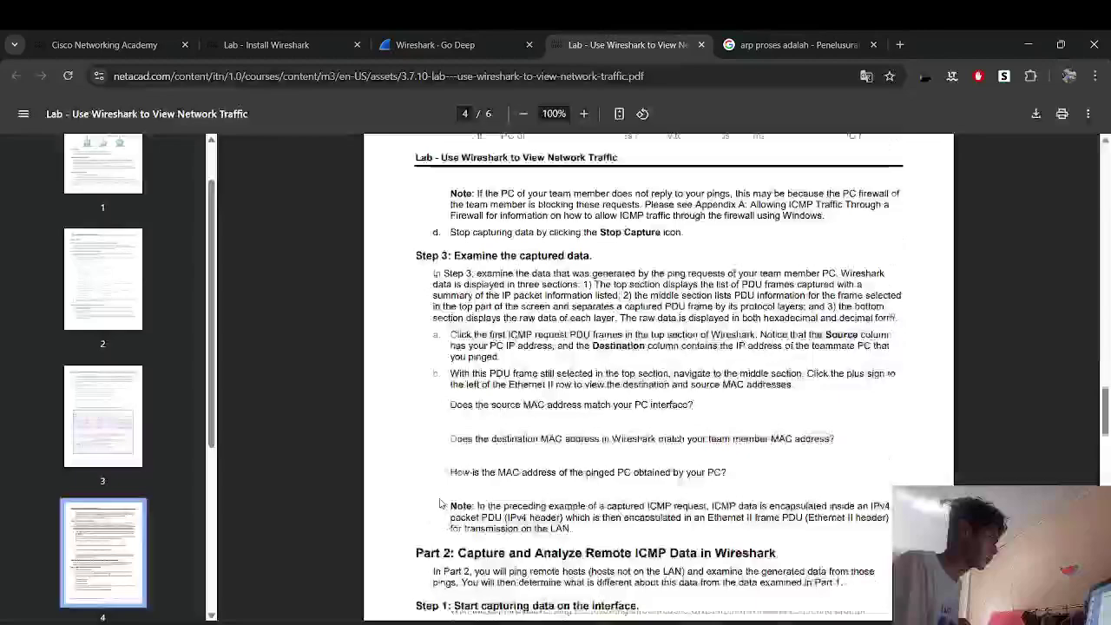
{"action": "scroll", "coordinate": [439, 503], "scroll_direction": "up", "scroll_amount": 3}
{"action": "scroll", "coordinate": [439, 502], "scroll_direction": "down", "scroll_amount": 5}
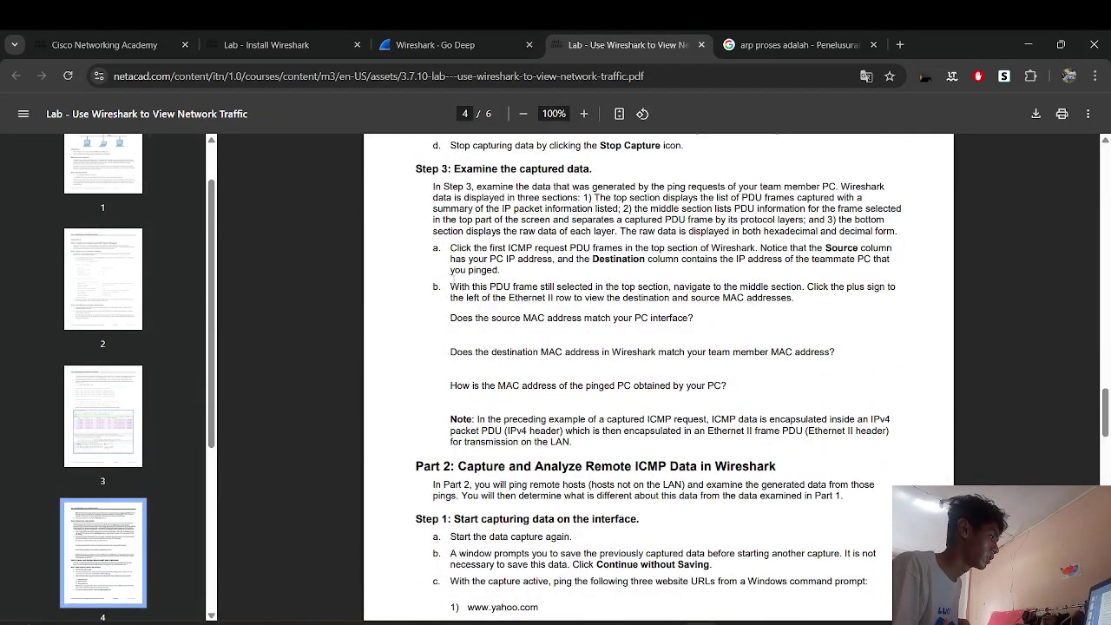
{"action": "left_click_drag", "start_coordinate": [450, 318], "coordinate": [633, 320]}
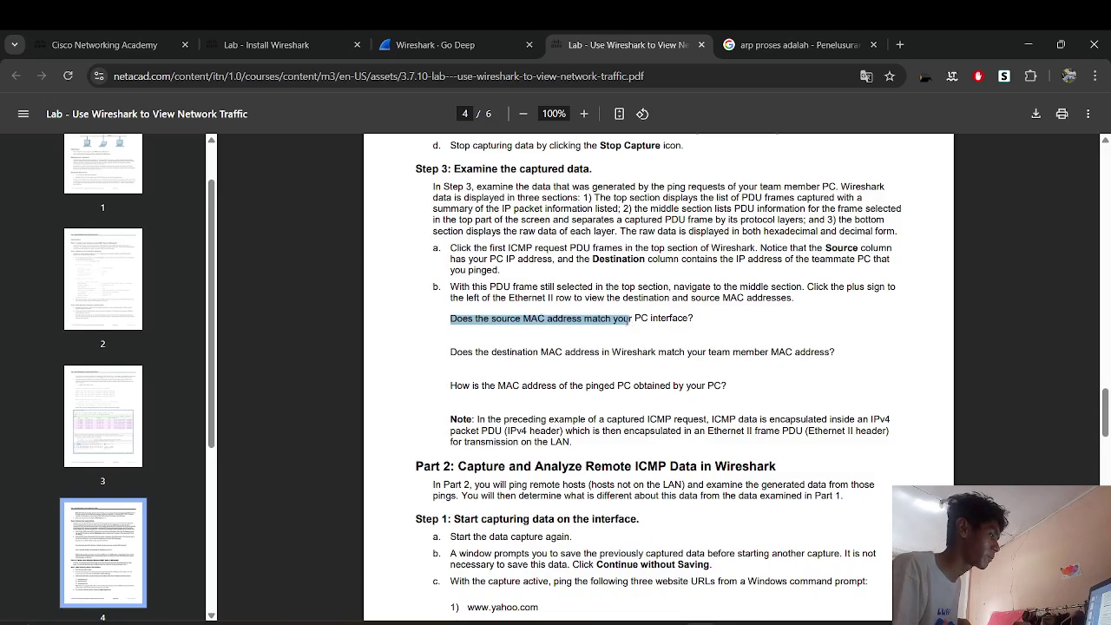
{"action": "left_click_drag", "start_coordinate": [630, 319], "coordinate": [641, 322]}
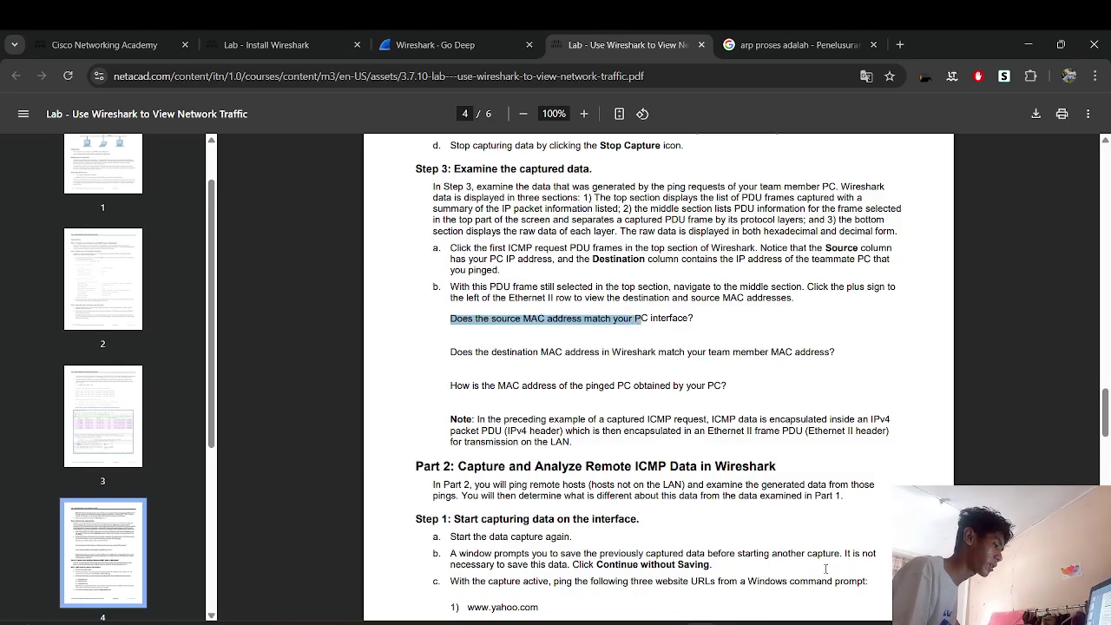
Select the first request's source MAC address in Wireshark, and run ipconfig /all in the command prompt to compare the Wi-Fi adapter's physical address.
{"action": "left_click", "coordinate": [859, 623]}
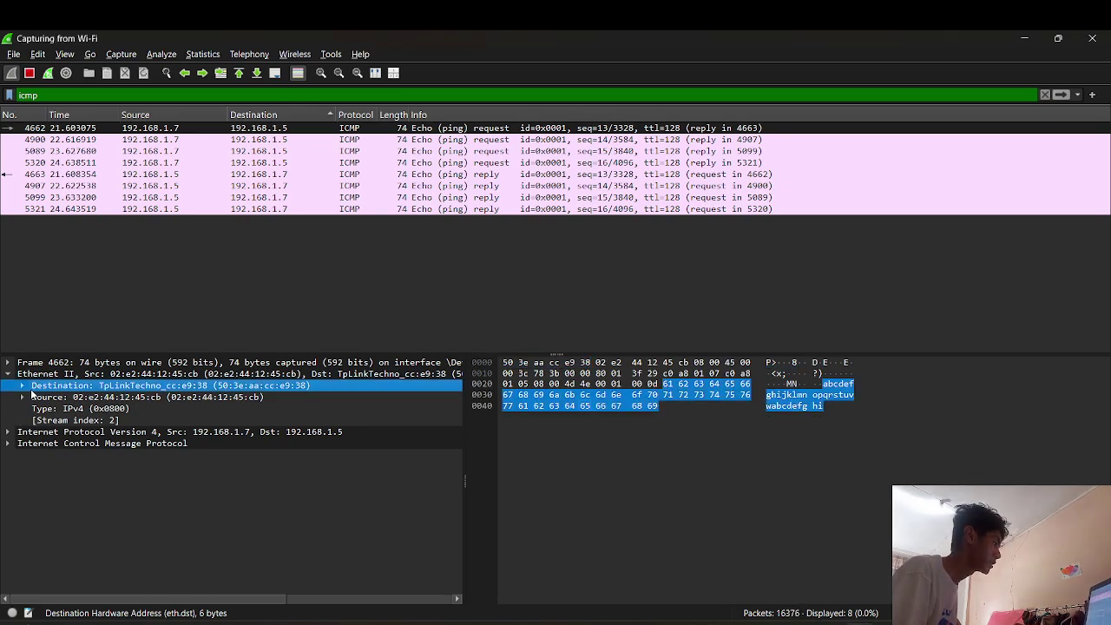
{"action": "left_click", "coordinate": [183, 397]}
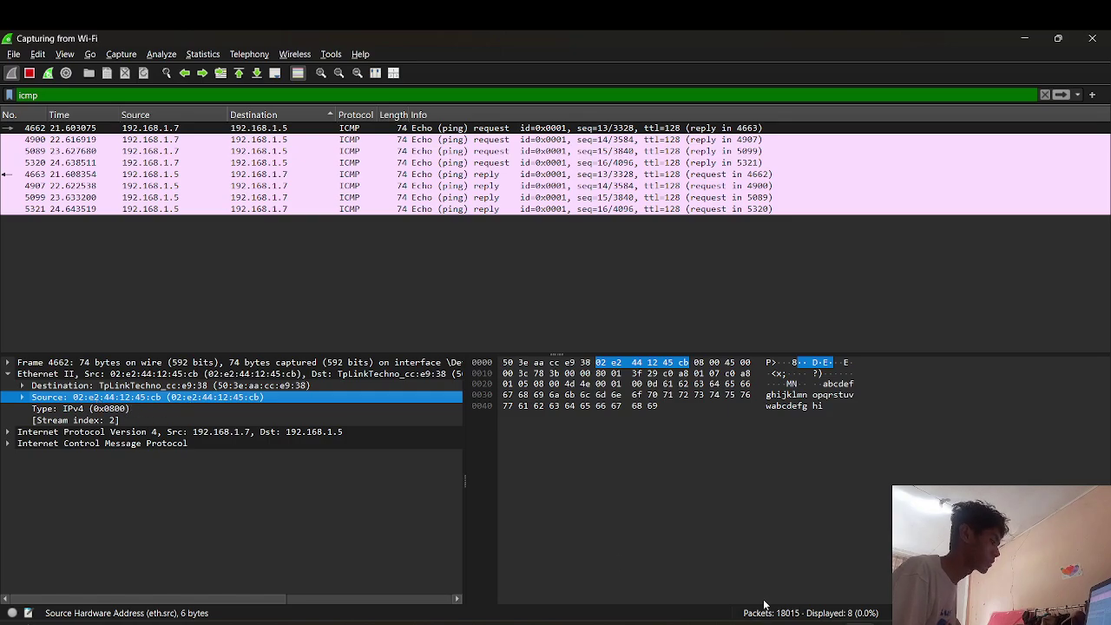
{"action": "key", "text": "alt+Tab"}
{"action": "left_click_drag", "start_coordinate": [645, 224], "coordinate": [569, 132]}
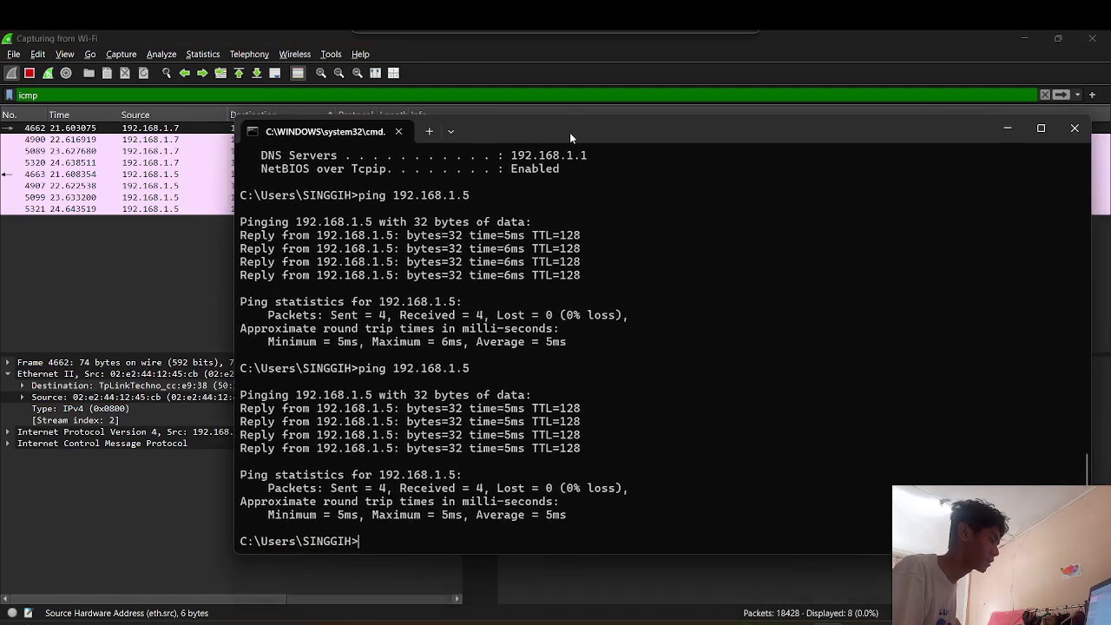
{"action": "type", "text": "ipconf"}
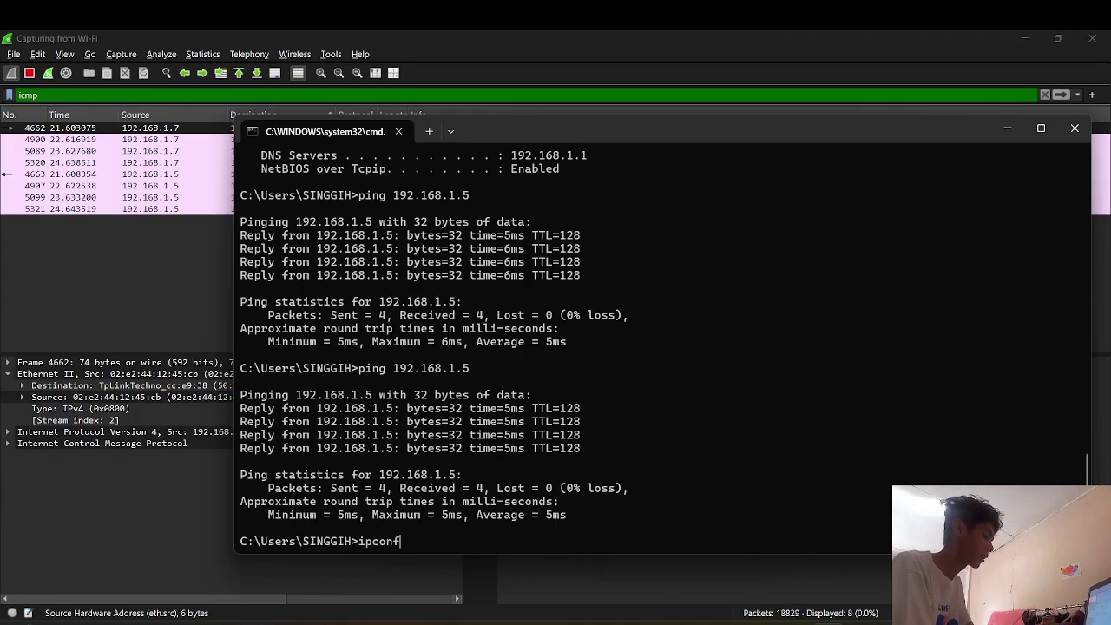
{"action": "type", "text": "ig /all"}
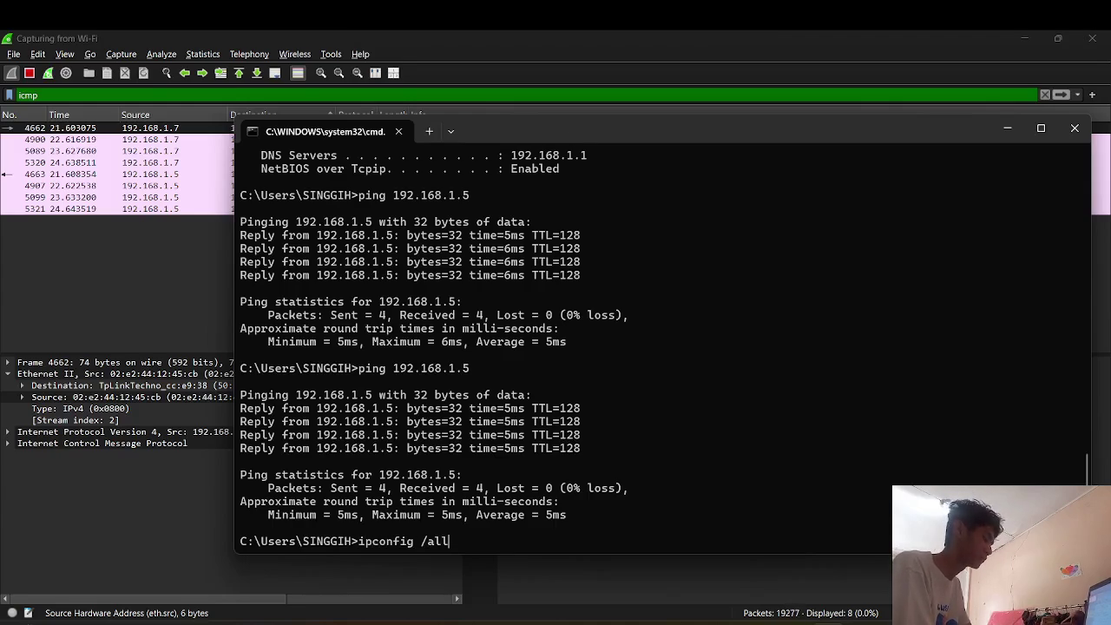
{"action": "key", "text": "Return"}
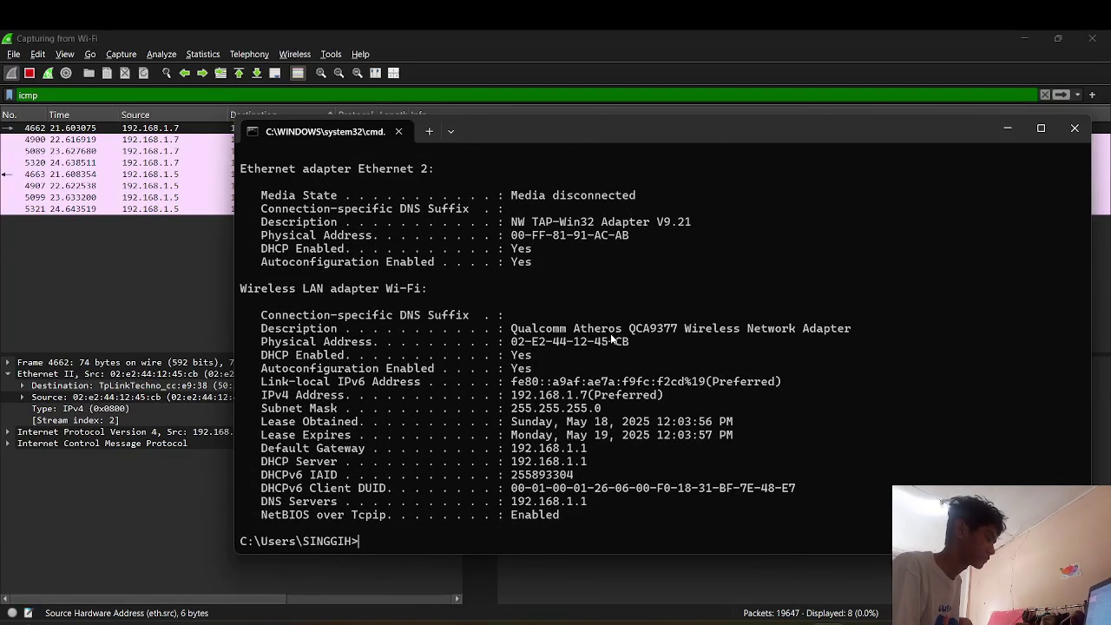
{"action": "left_click_drag", "start_coordinate": [649, 341], "coordinate": [510, 344]}
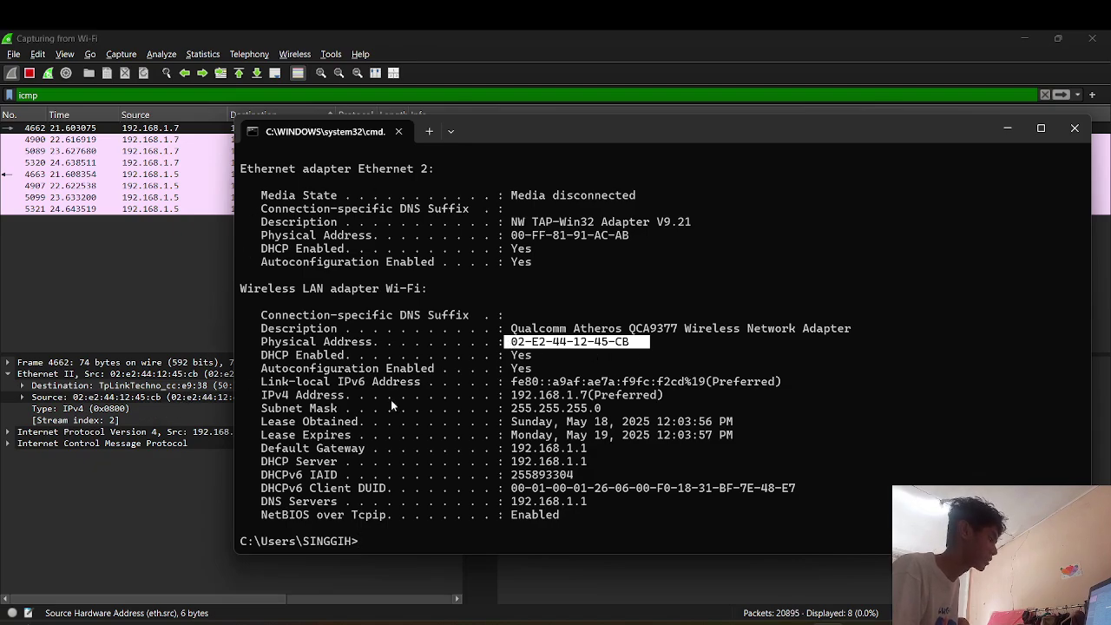
{"action": "left_click", "coordinate": [123, 424]}
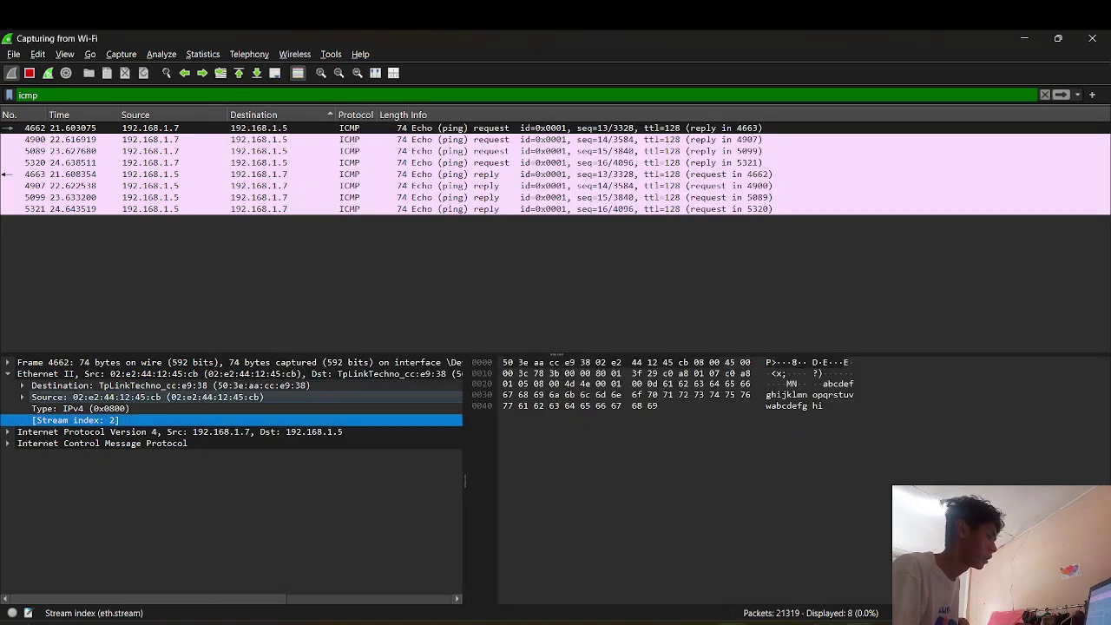
Read the lab PDF's question on the destination MAC address, and select that address in the first ICMP request's Ethernet II details in Wireshark.
{"action": "key", "text": "alt+Tab"}
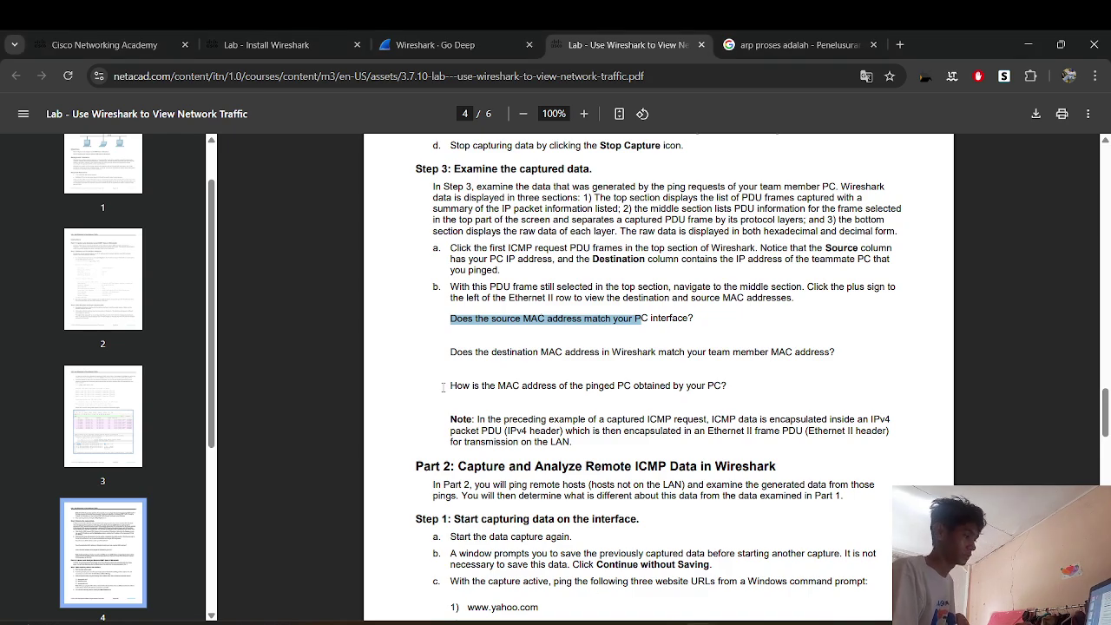
{"action": "left_click_drag", "start_coordinate": [467, 352], "coordinate": [634, 361]}
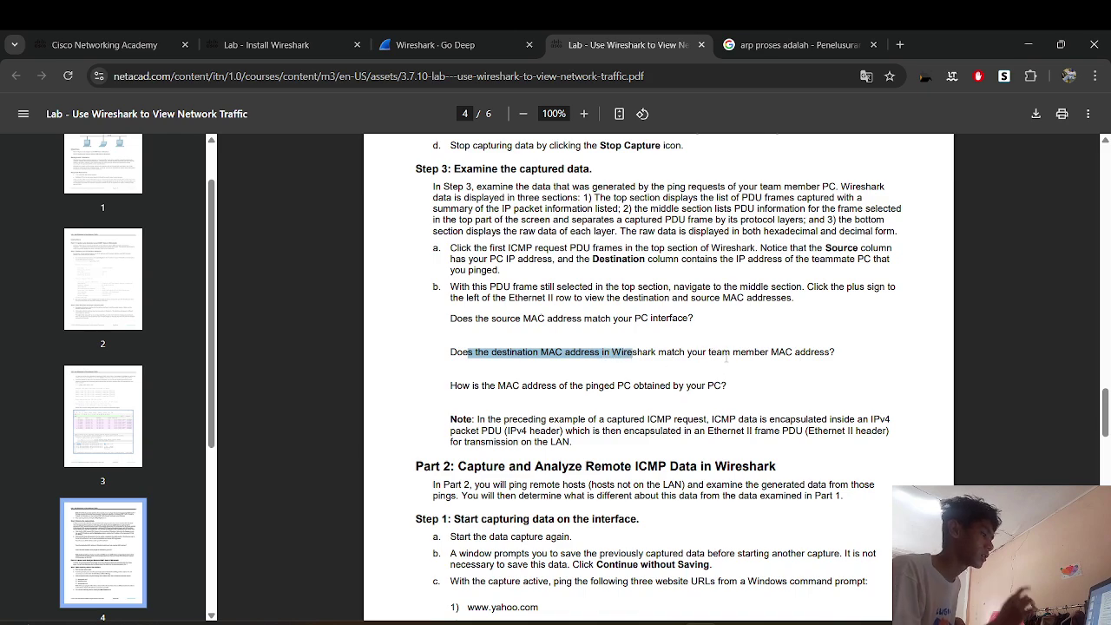
{"action": "left_click", "coordinate": [841, 357]}
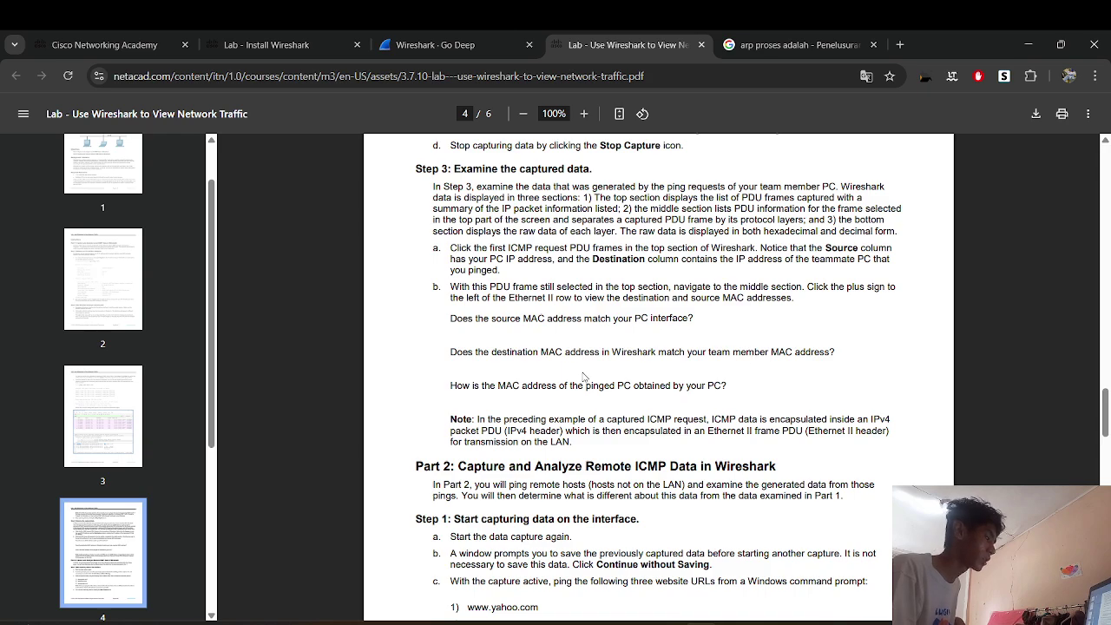
{"action": "mouse_move", "coordinate": [829, 623]}
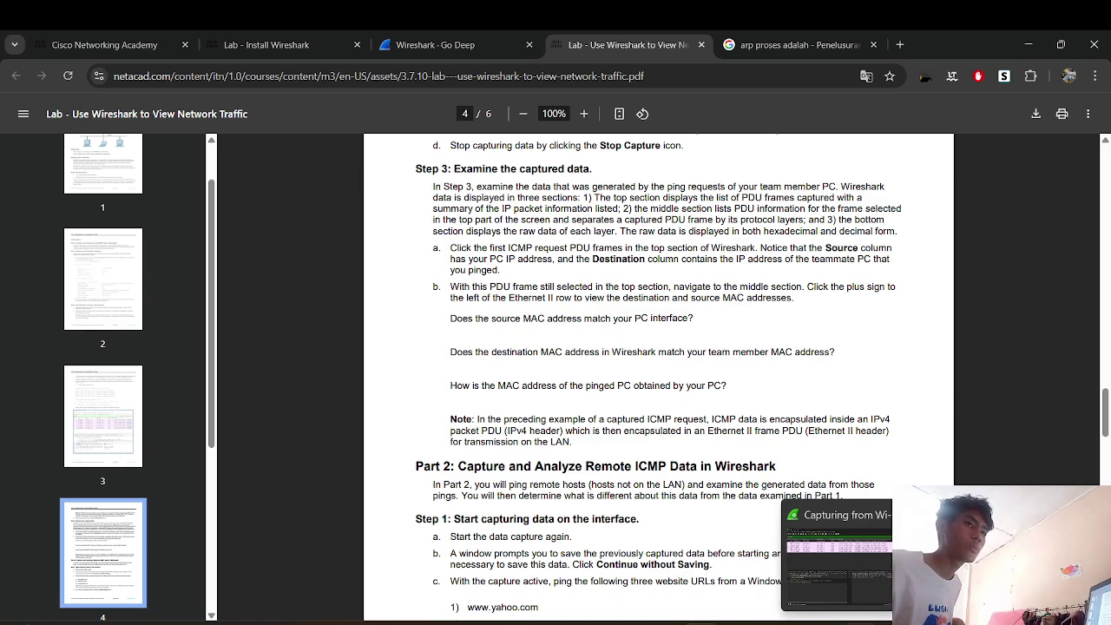
{"action": "left_click", "coordinate": [884, 623]}
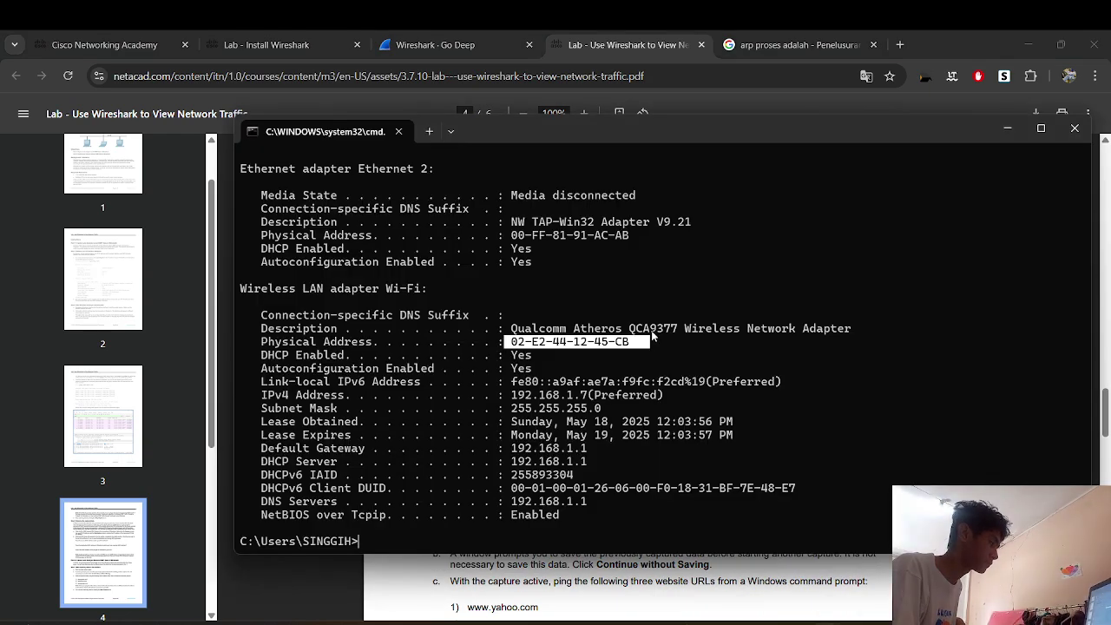
{"action": "left_click", "coordinate": [883, 623]}
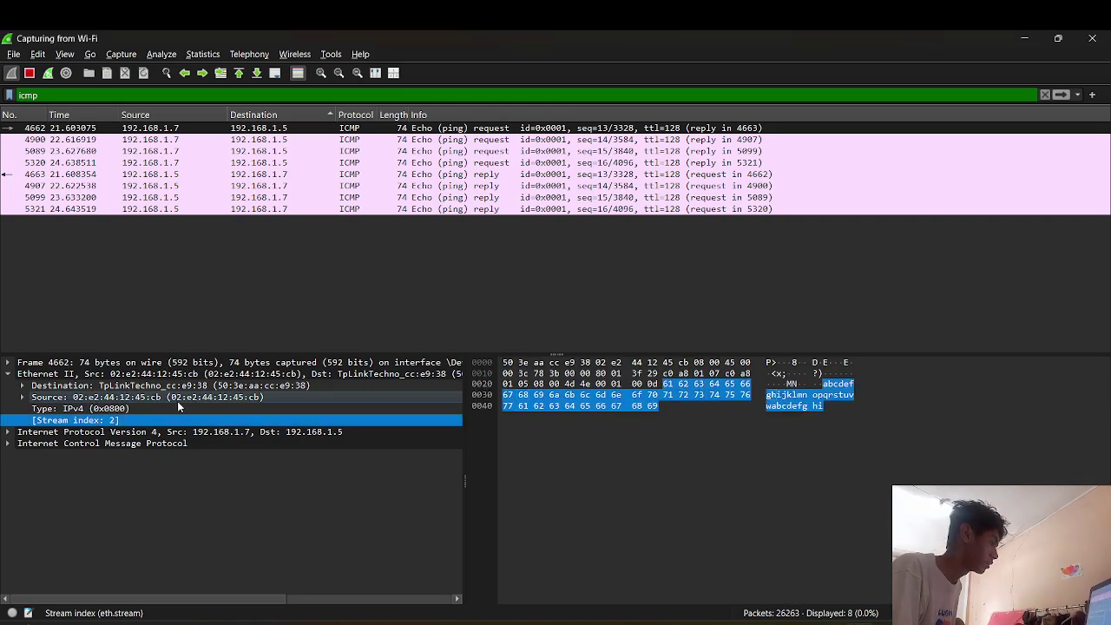
{"action": "left_click", "coordinate": [114, 387]}
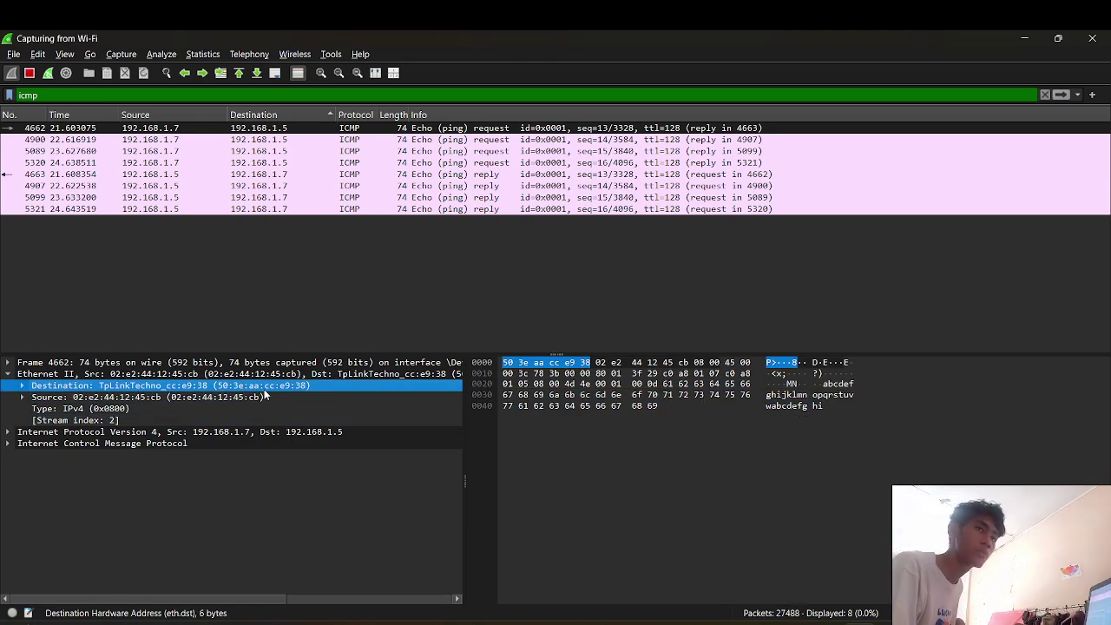
Read the lab question on how the pinged PC's MAC address is obtained, and review the ARP explanation in the Google results for "arp proses adalah".
{"action": "key", "text": "alt+Tab"}
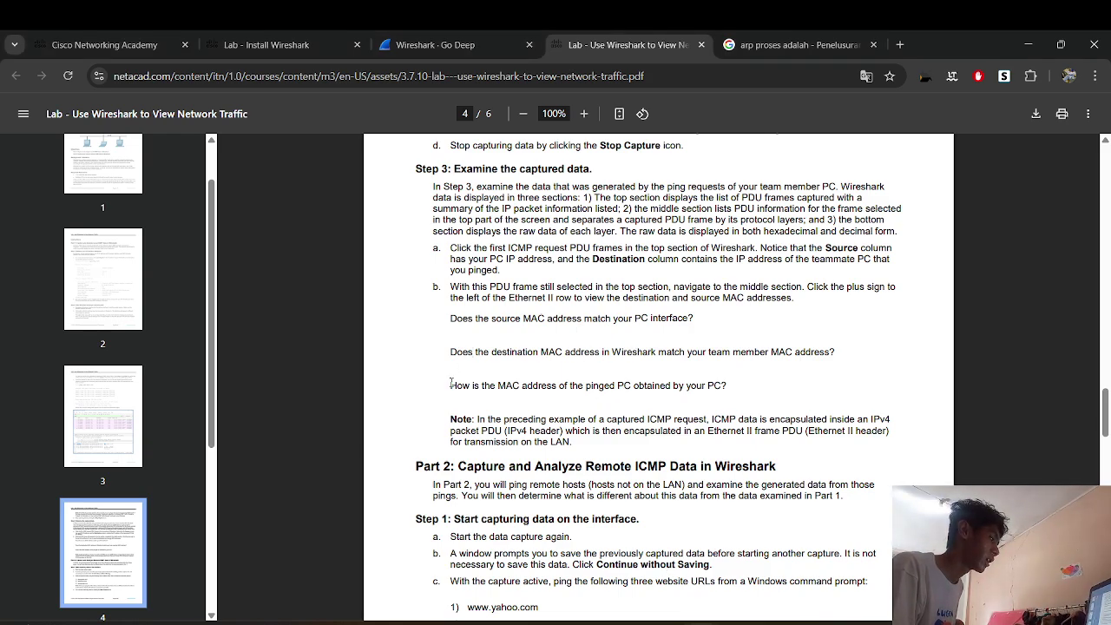
{"action": "left_click_drag", "start_coordinate": [451, 383], "coordinate": [735, 375]}
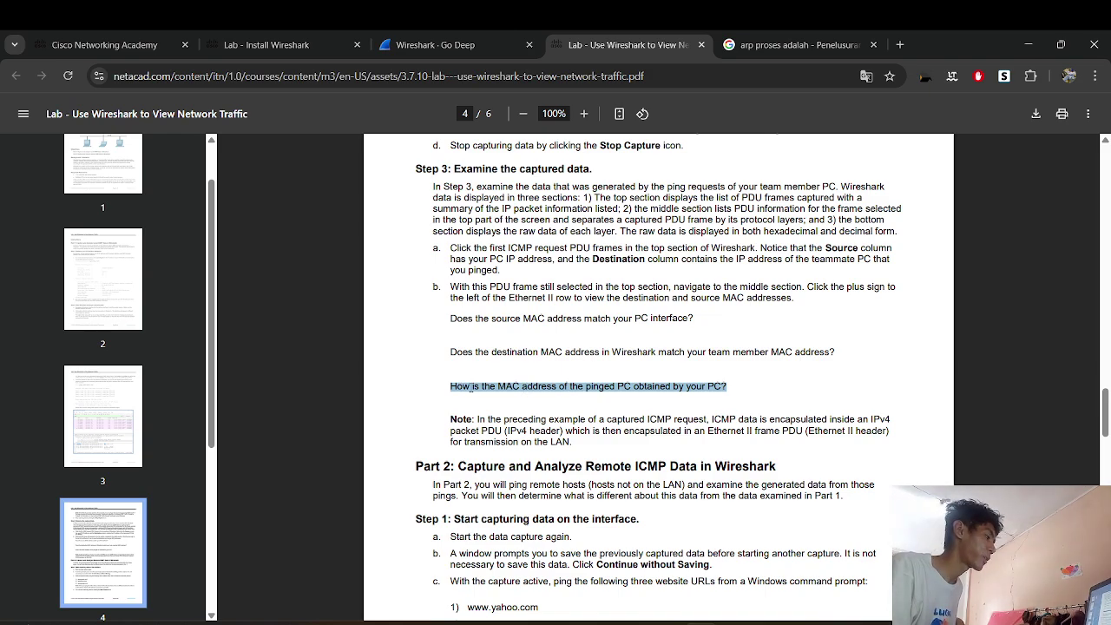
{"action": "left_click_drag", "start_coordinate": [730, 388], "coordinate": [461, 388]}
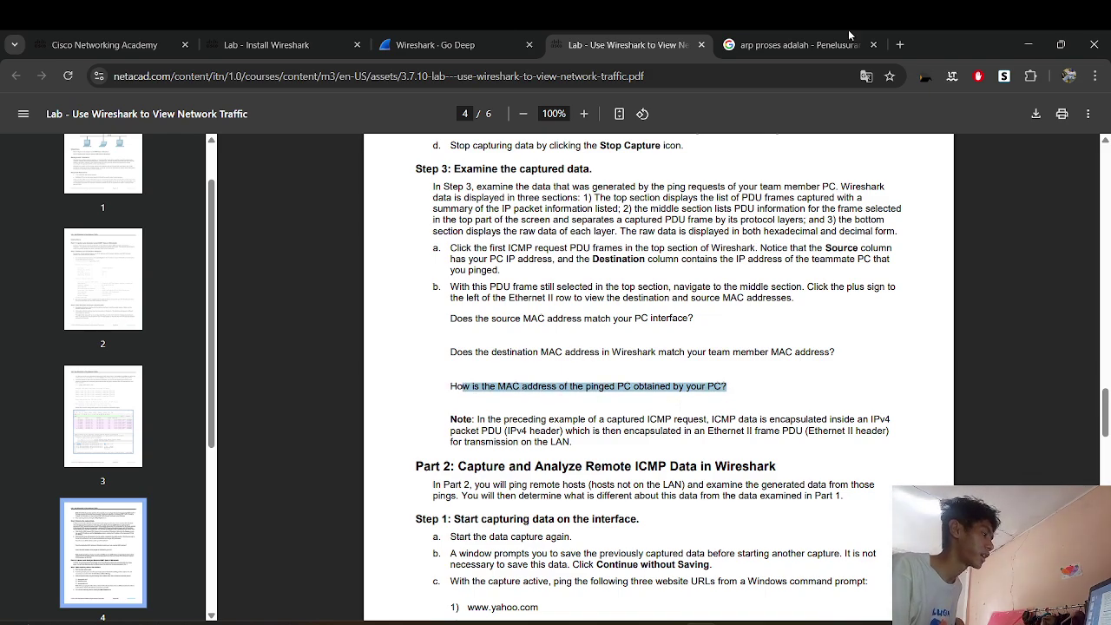
{"action": "left_click", "coordinate": [790, 39]}
{"action": "left_click_drag", "start_coordinate": [139, 295], "coordinate": [331, 289]}
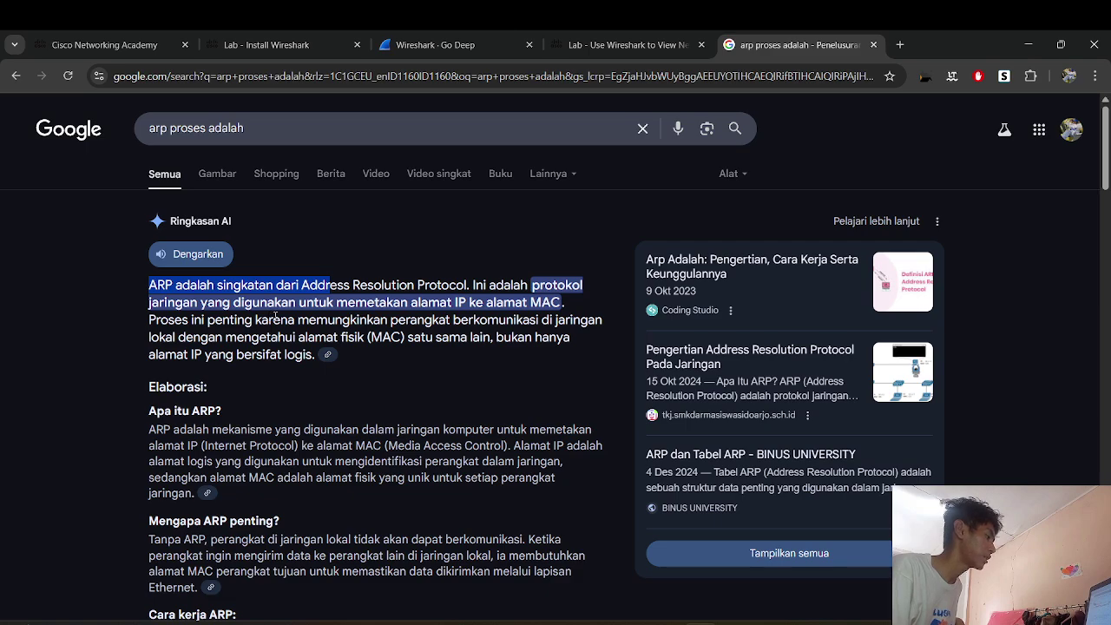
{"action": "left_click_drag", "start_coordinate": [344, 307], "coordinate": [463, 299]}
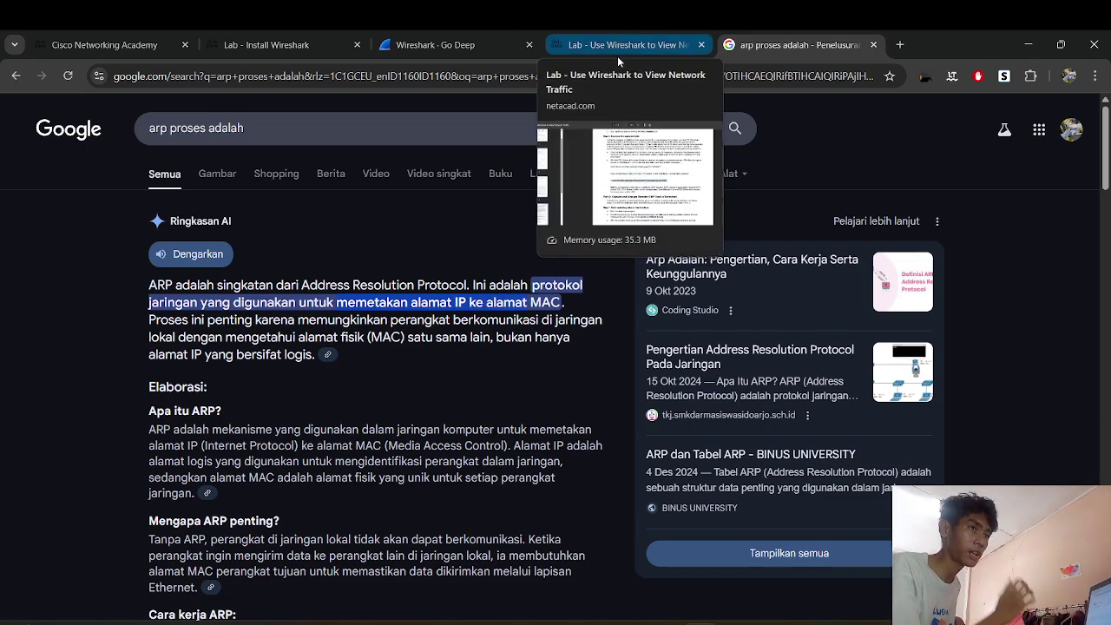
{"action": "left_click", "coordinate": [493, 36]}
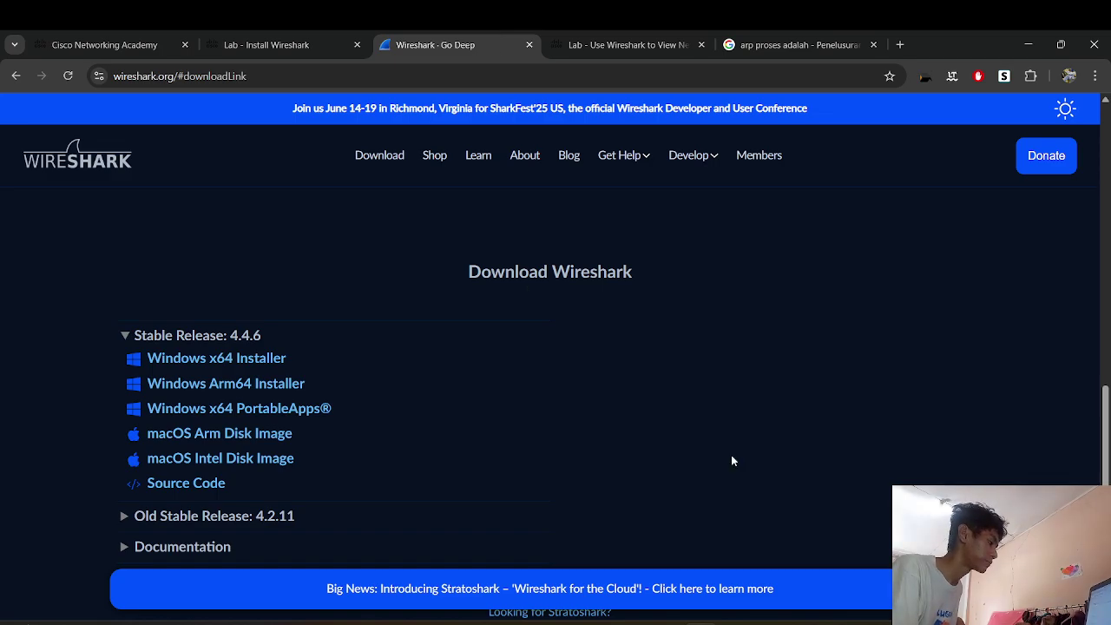
{"action": "key", "text": "alt+Tab"}
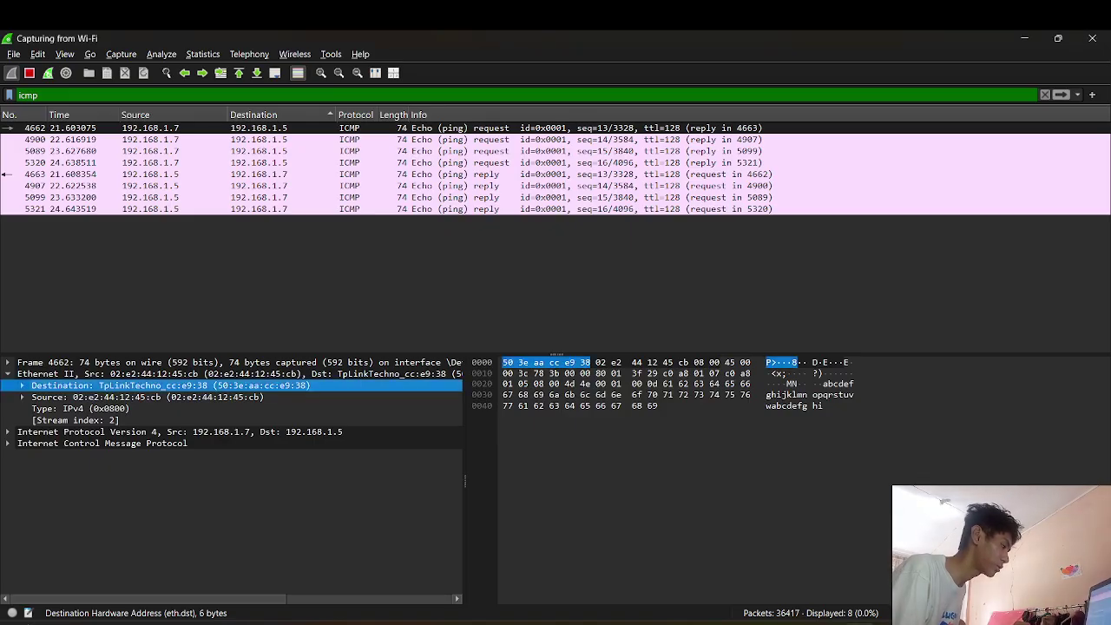
{"action": "key", "text": "alt+Tab"}
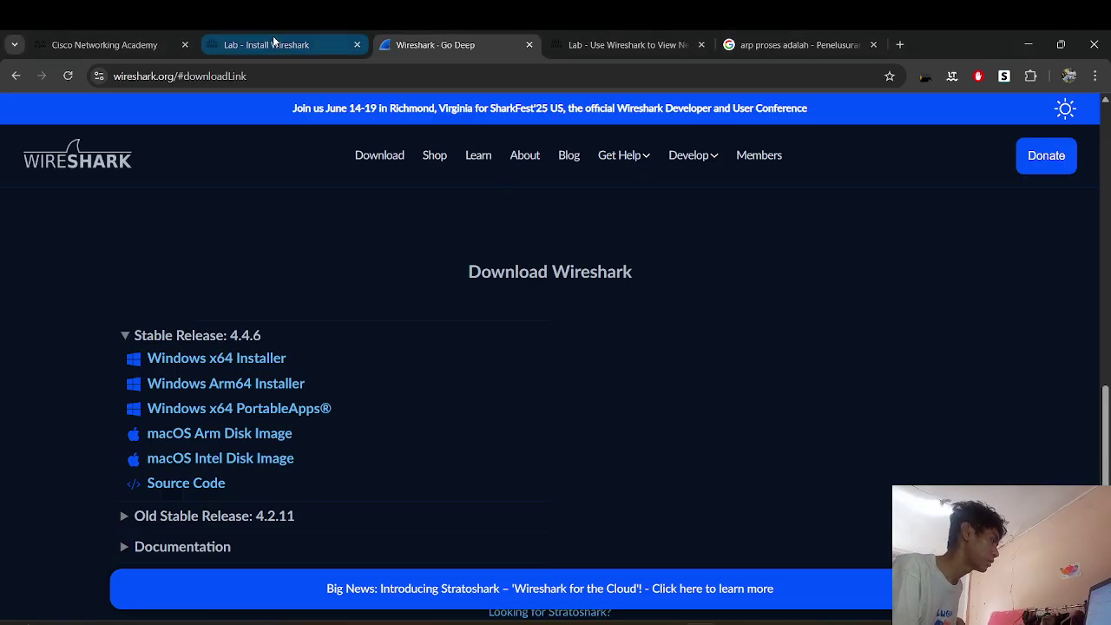
{"action": "left_click", "coordinate": [568, 41]}
{"action": "left_click", "coordinate": [454, 403]}
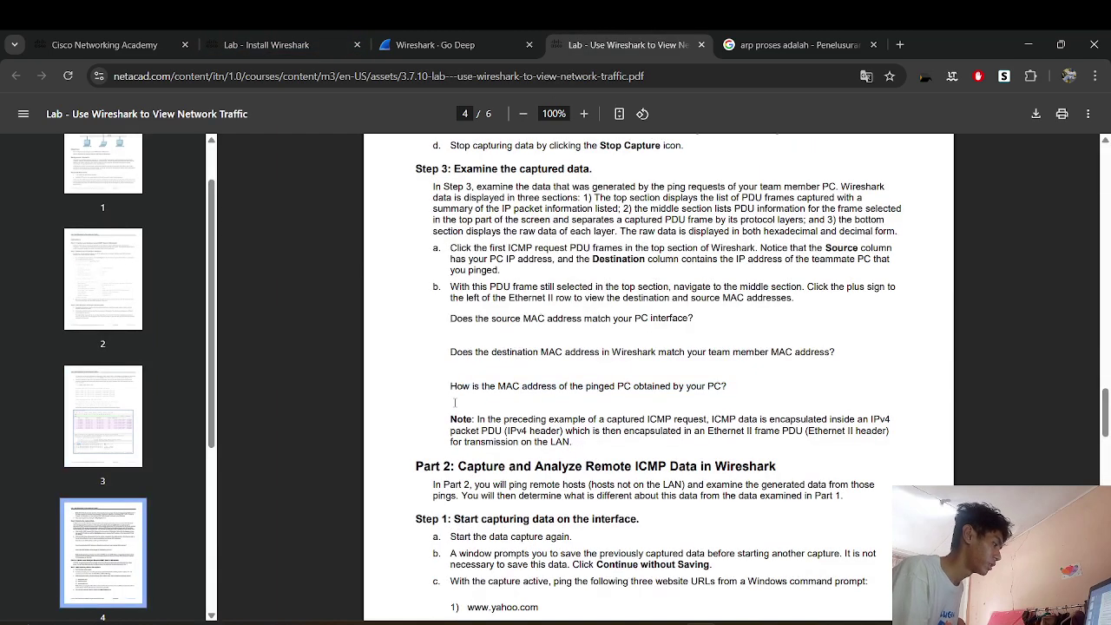
{"action": "scroll", "coordinate": [455, 403], "scroll_direction": "down", "scroll_amount": 3}
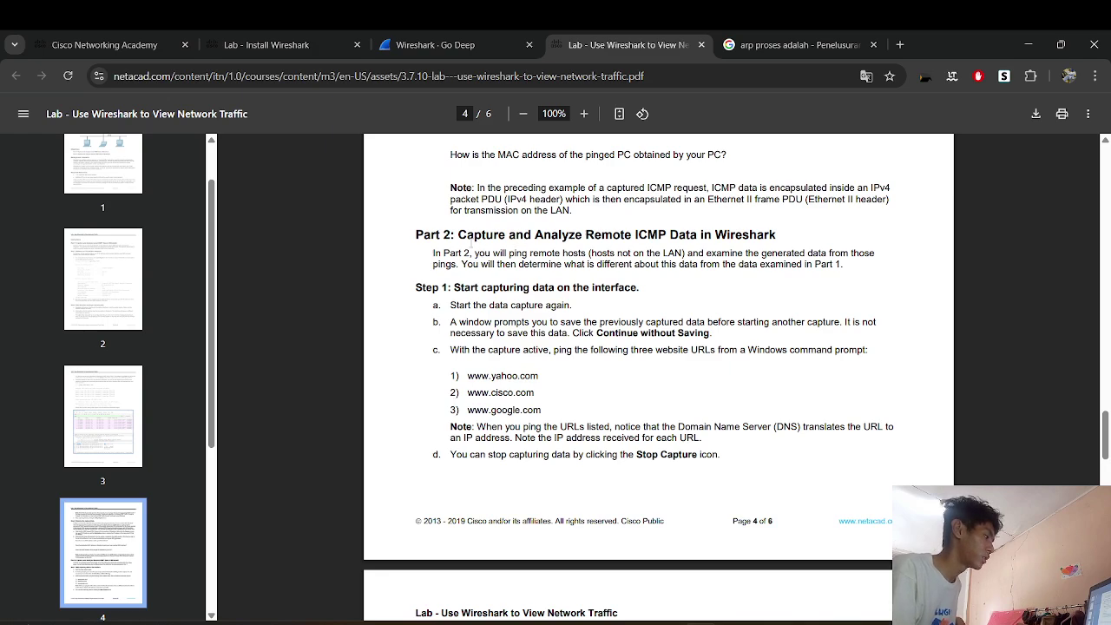
{"action": "left_click_drag", "start_coordinate": [458, 236], "coordinate": [601, 238]}
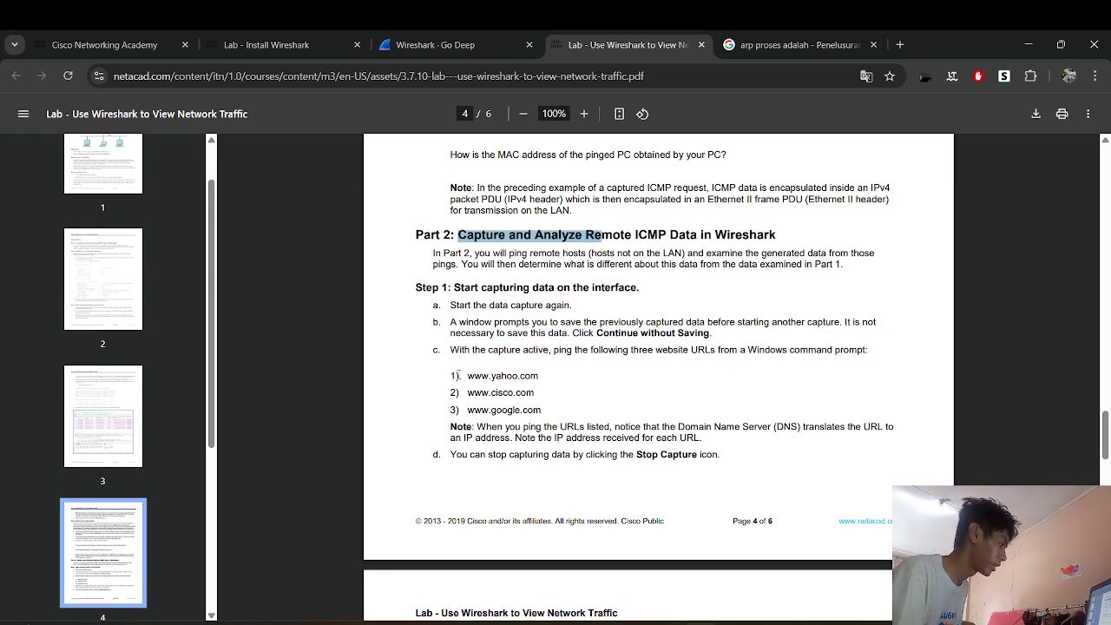
{"action": "left_click_drag", "start_coordinate": [459, 377], "coordinate": [547, 419]}
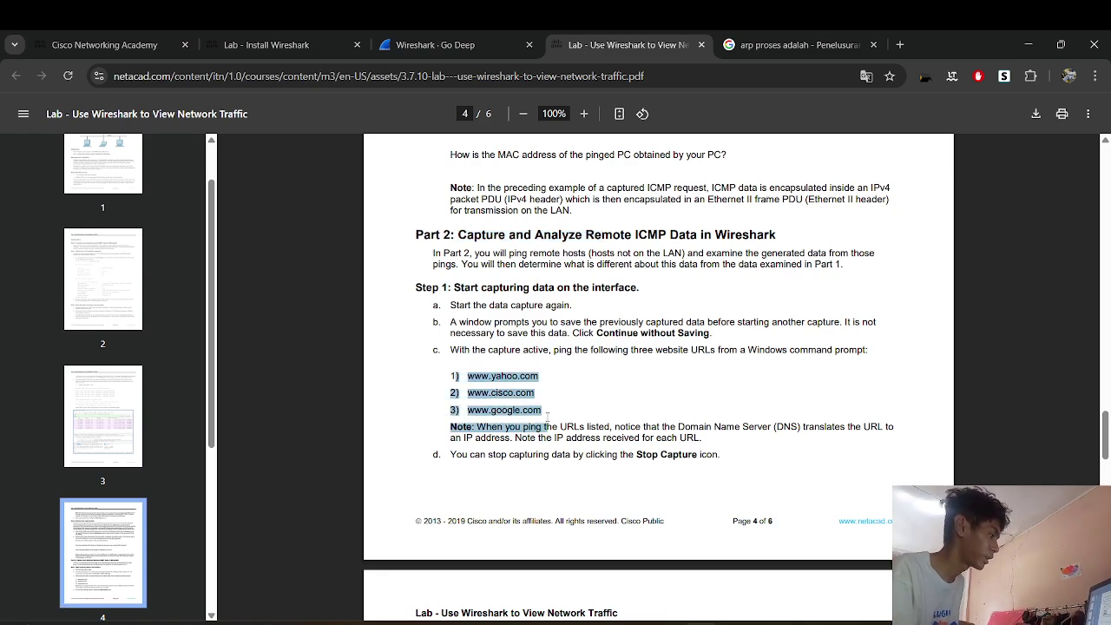
{"action": "left_click", "coordinate": [690, 531]}
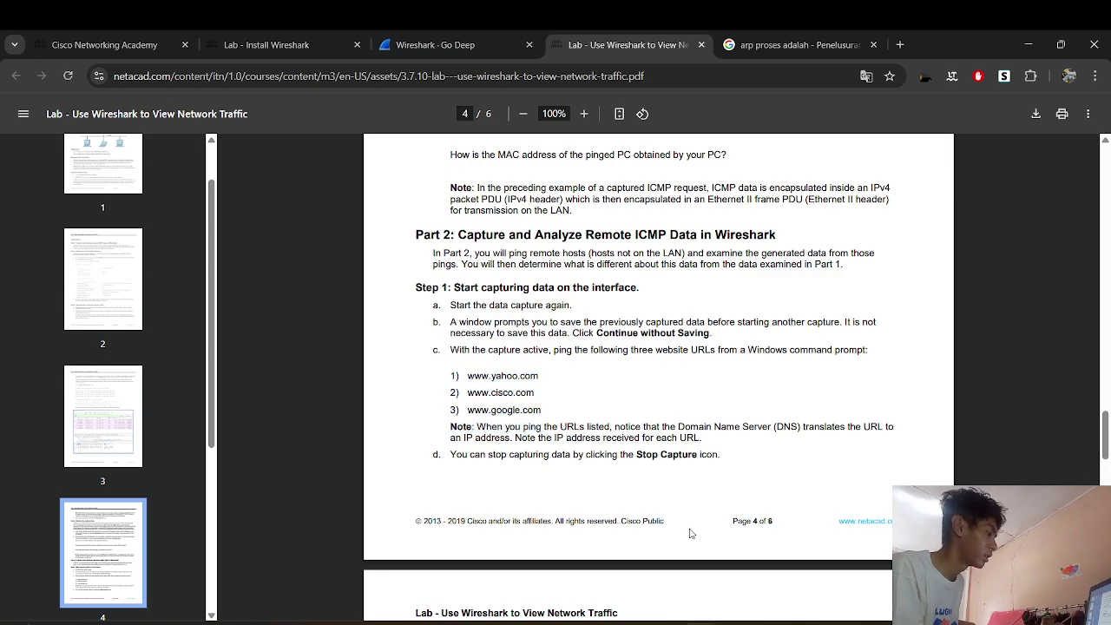
Review the Part 2, Step 2 questions on the remote hosts' IP and MAC addresses, glancing back at the example ICMP capture on page 3.
{"action": "scroll", "coordinate": [690, 533], "scroll_direction": "down", "scroll_amount": 3}
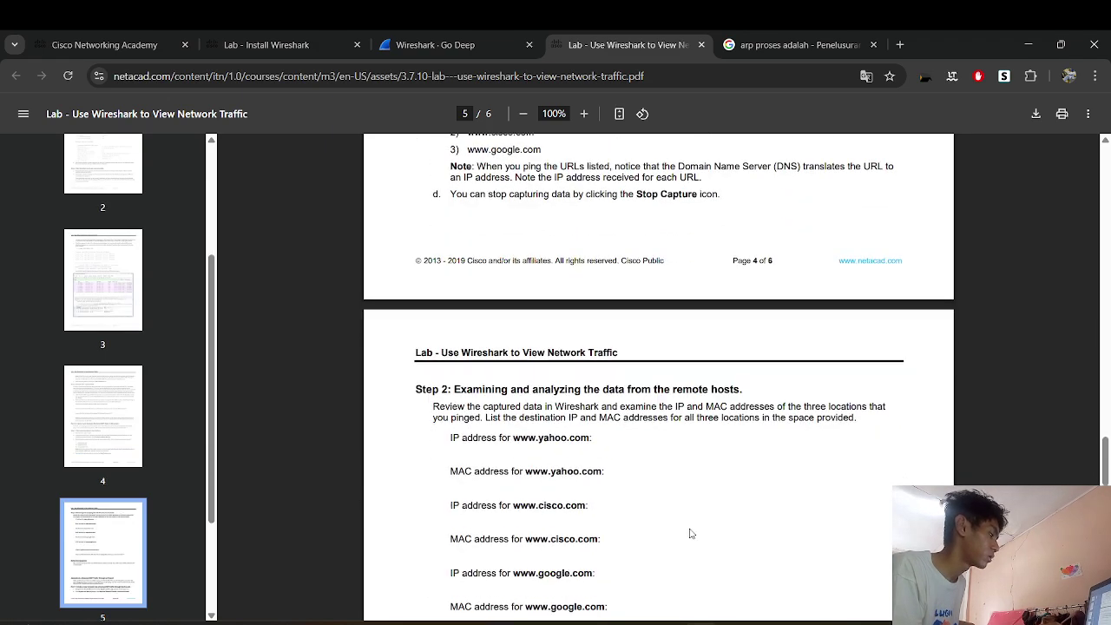
{"action": "scroll", "coordinate": [690, 533], "scroll_direction": "down", "scroll_amount": 1}
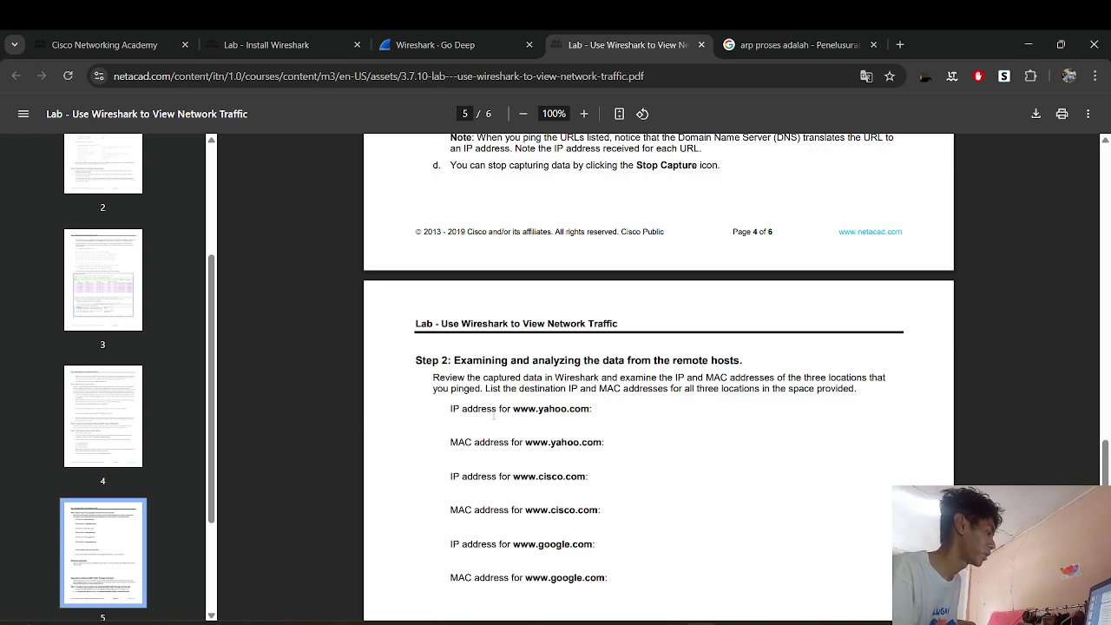
{"action": "left_click_drag", "start_coordinate": [448, 439], "coordinate": [539, 460]}
{"action": "left_click", "coordinate": [868, 600]}
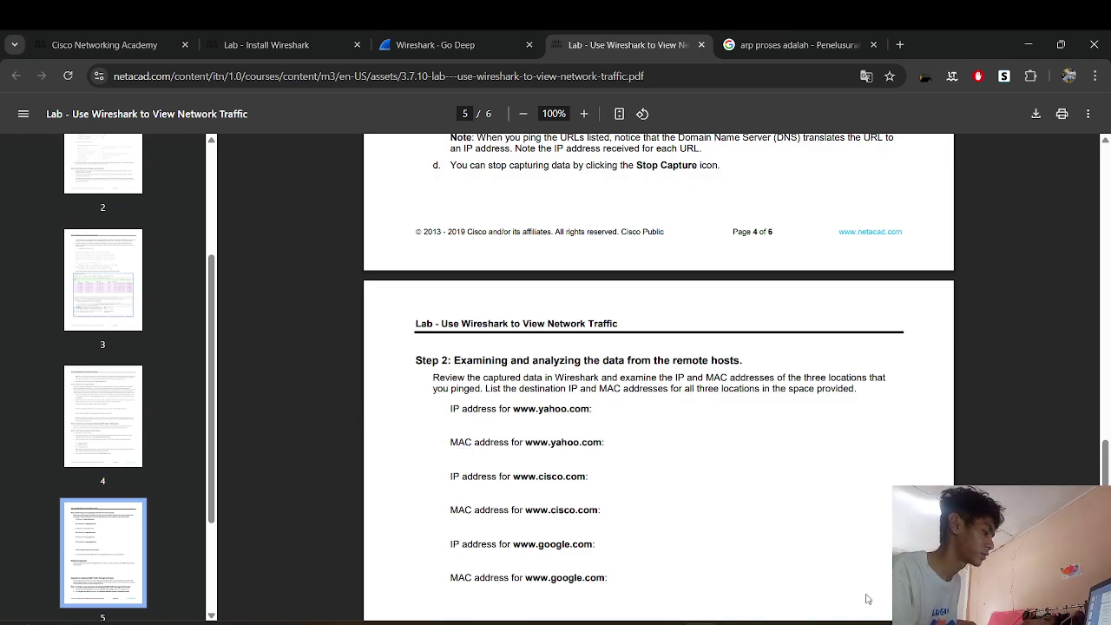
{"action": "scroll", "coordinate": [867, 599], "scroll_direction": "up", "scroll_amount": 9}
{"action": "scroll", "coordinate": [868, 599], "scroll_direction": "up", "scroll_amount": 5}
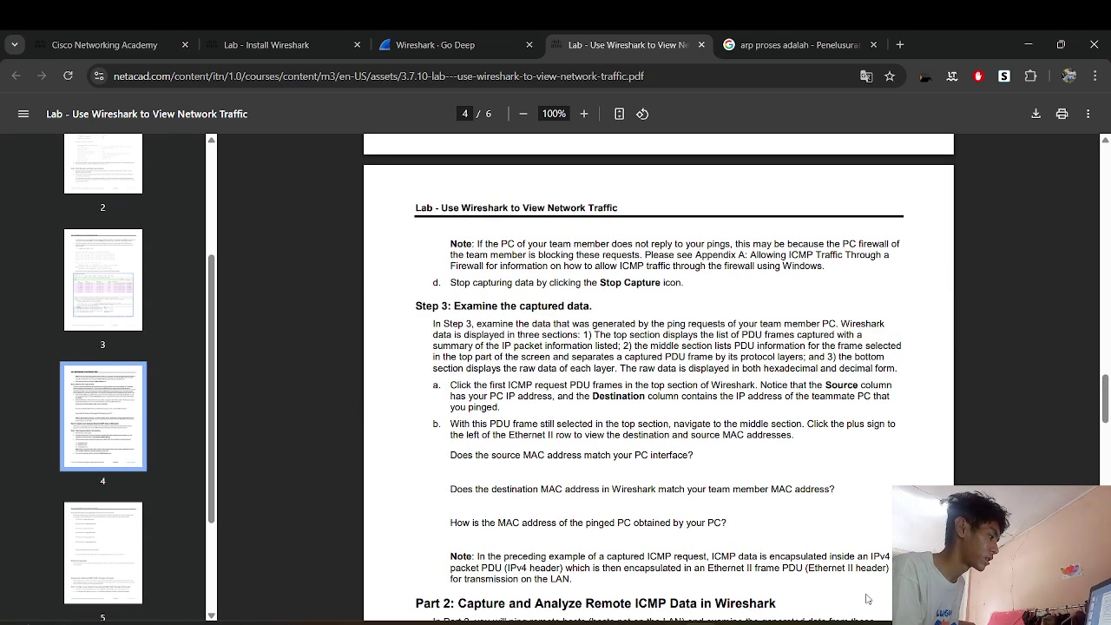
{"action": "scroll", "coordinate": [868, 600], "scroll_direction": "up", "scroll_amount": 3}
{"action": "scroll", "coordinate": [868, 599], "scroll_direction": "down", "scroll_amount": 1}
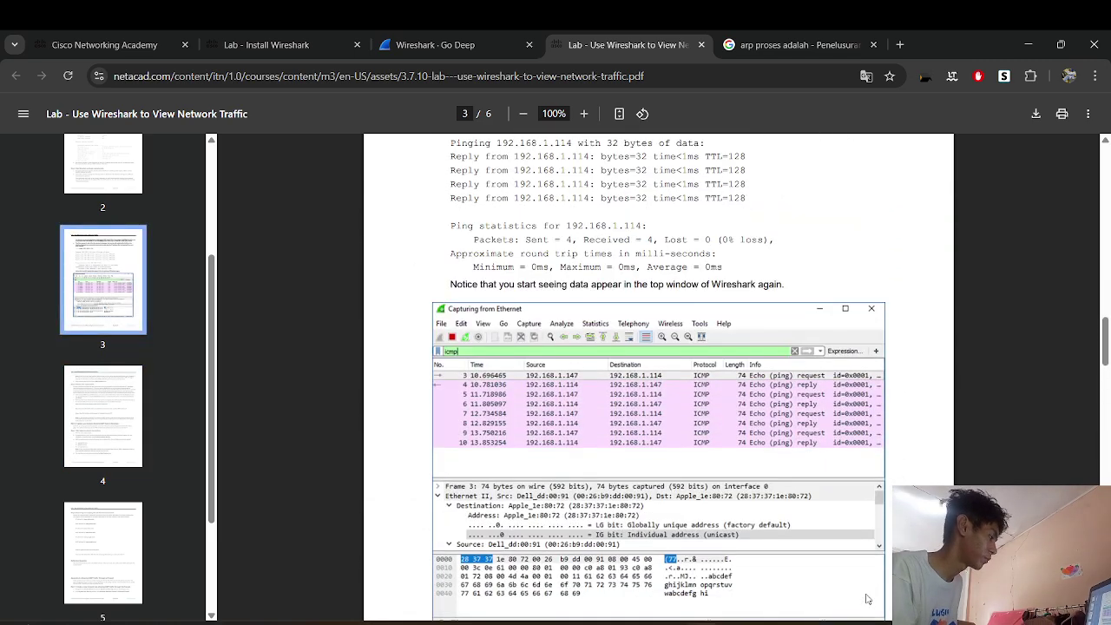
{"action": "left_click", "coordinate": [79, 557]}
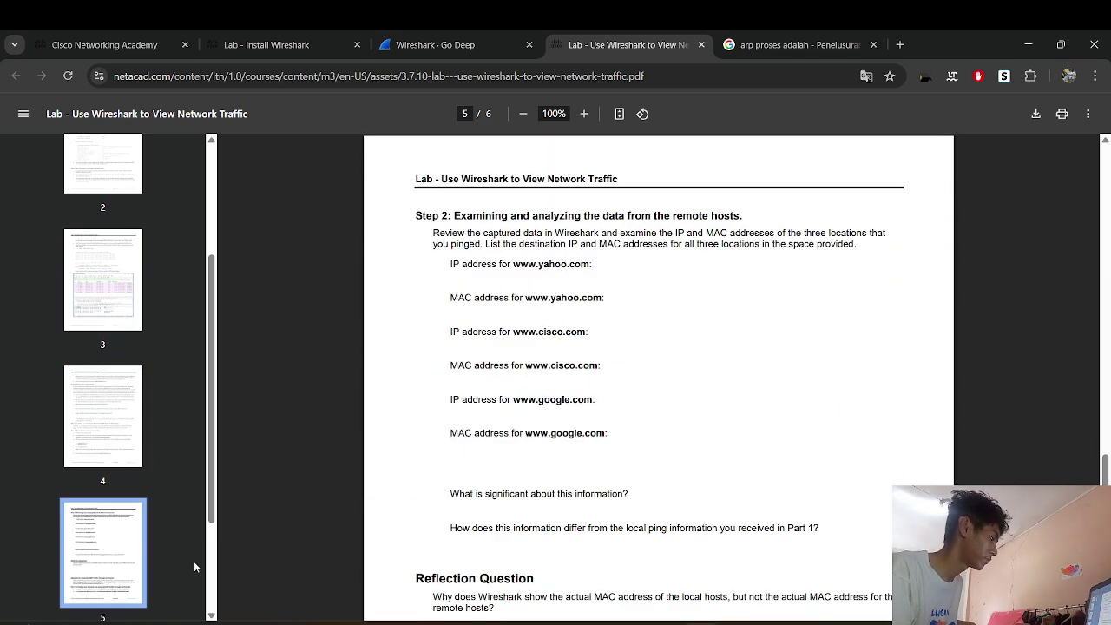
{"action": "left_click", "coordinate": [844, 623]}
{"action": "left_click", "coordinate": [807, 623]}
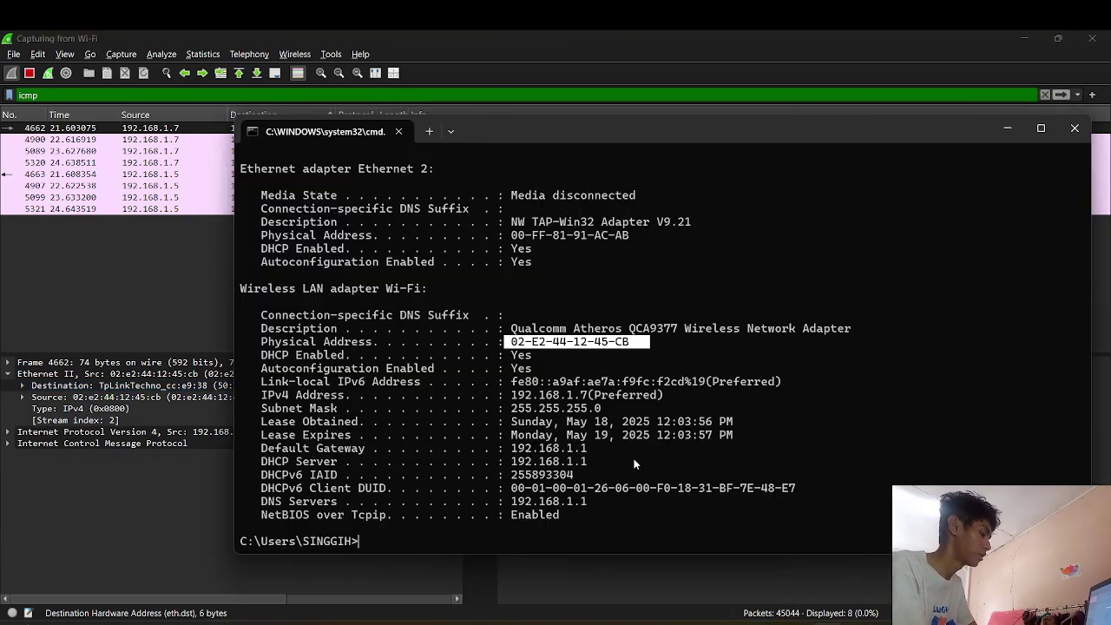
{"action": "type", "text": "ping"}
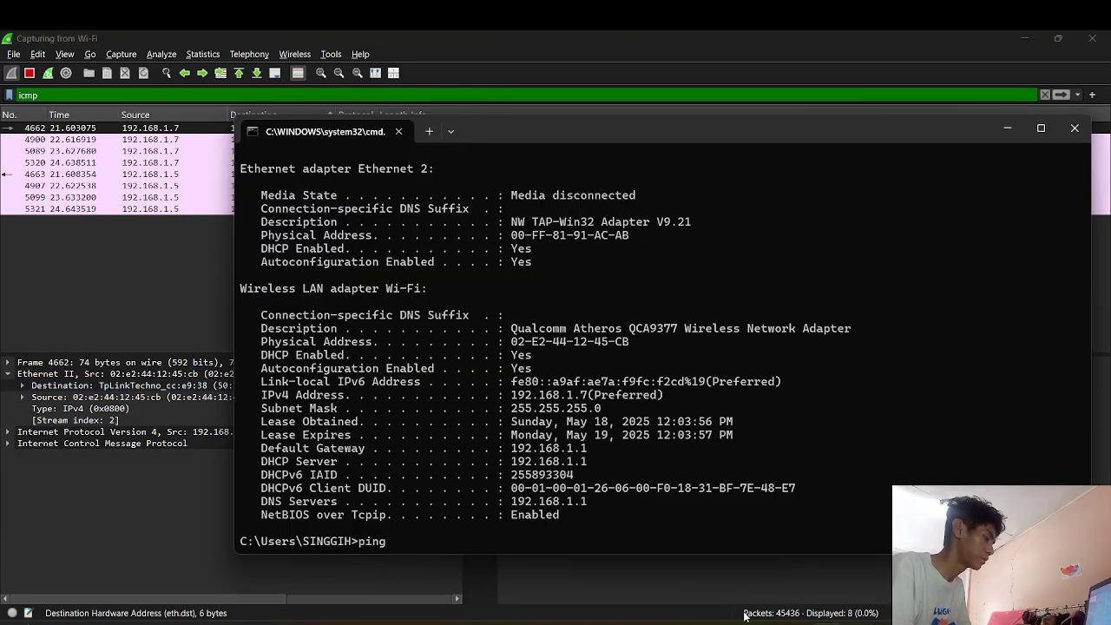
{"action": "mouse_move", "coordinate": [700, 623]}
{"action": "mouse_move", "coordinate": [708, 568]}
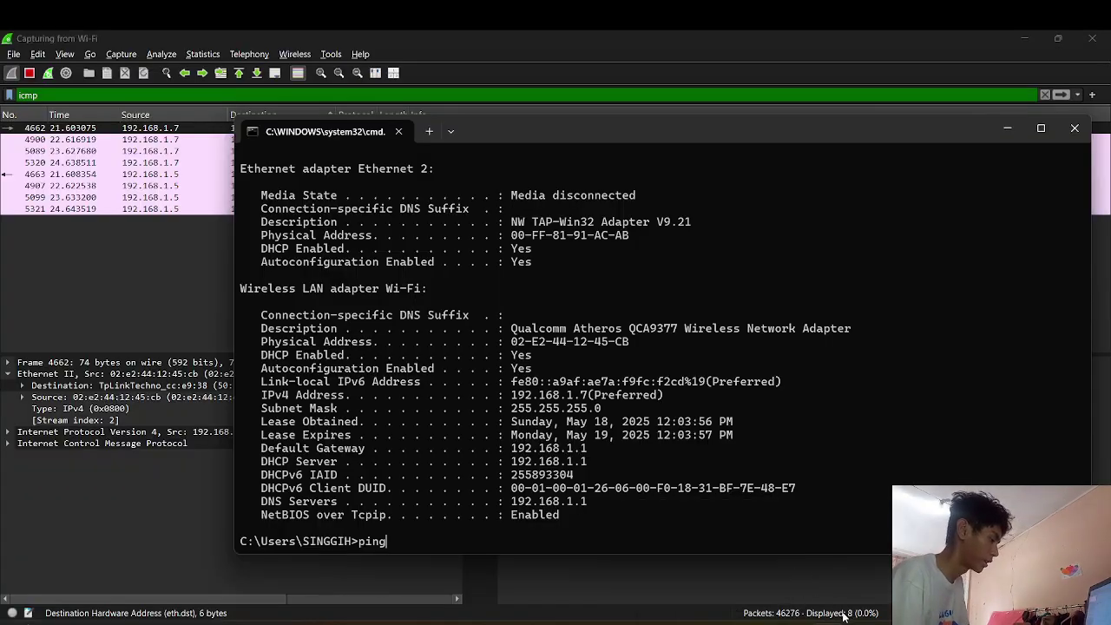
{"action": "type", "text": "www"}
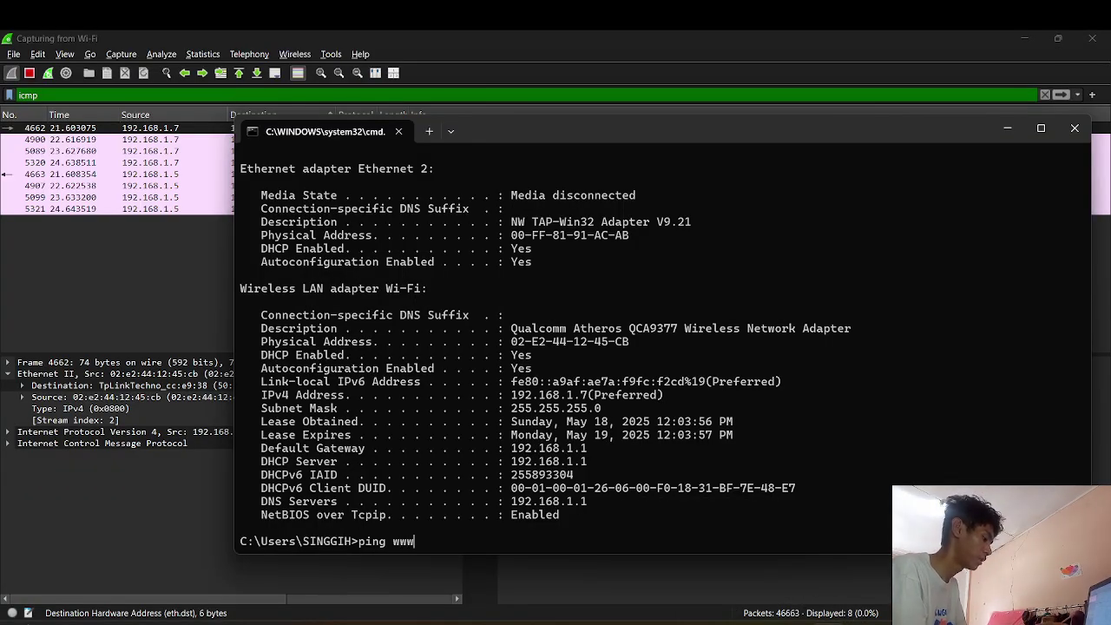
{"action": "type", "text": ".yahoo"}
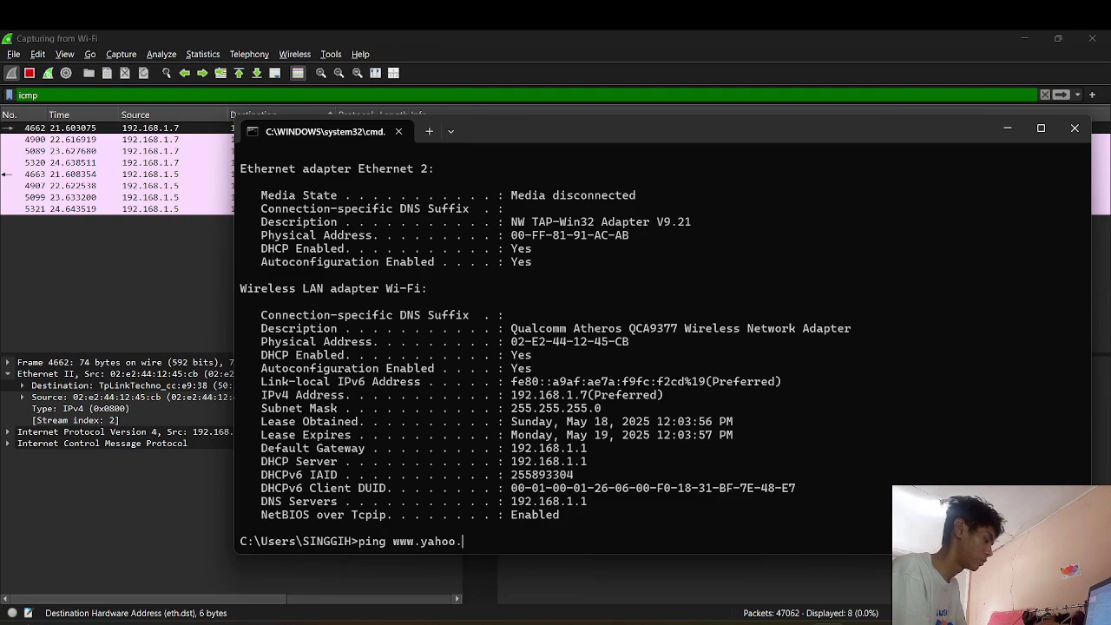
{"action": "type", "text": ".com"}
{"action": "key", "text": "Return"}
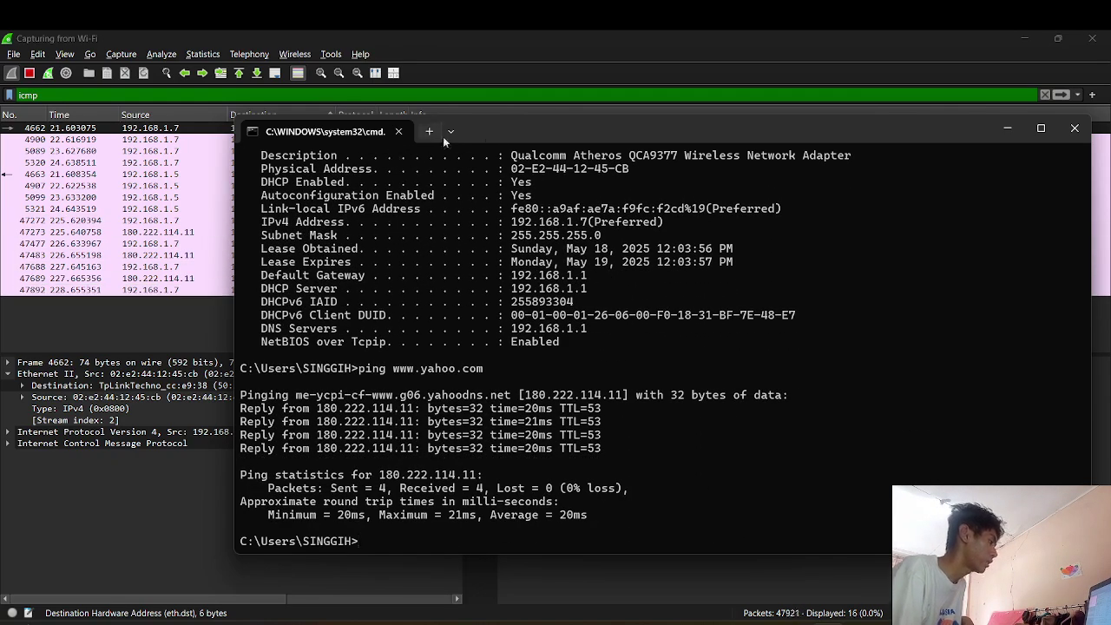
Move the Command Prompt window clear of the ICMP packet list, return to Wireshark and stop the Wi-Fi capture.
{"action": "left_click_drag", "start_coordinate": [493, 141], "coordinate": [495, 480]}
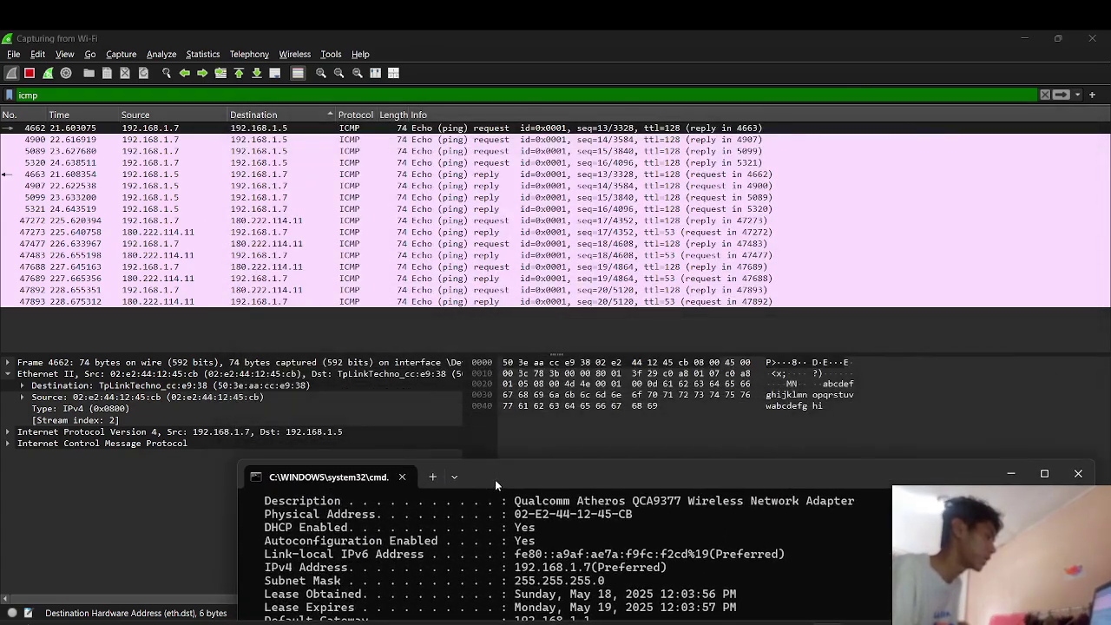
{"action": "left_click", "coordinate": [553, 344]}
{"action": "left_click", "coordinate": [699, 439]}
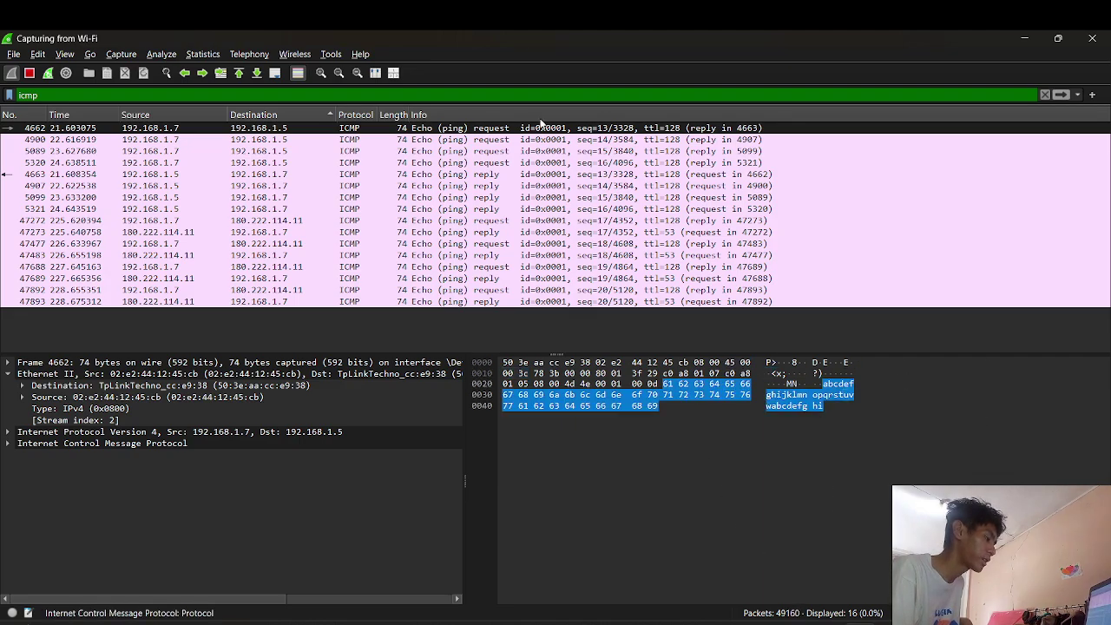
{"action": "left_click", "coordinate": [29, 73]}
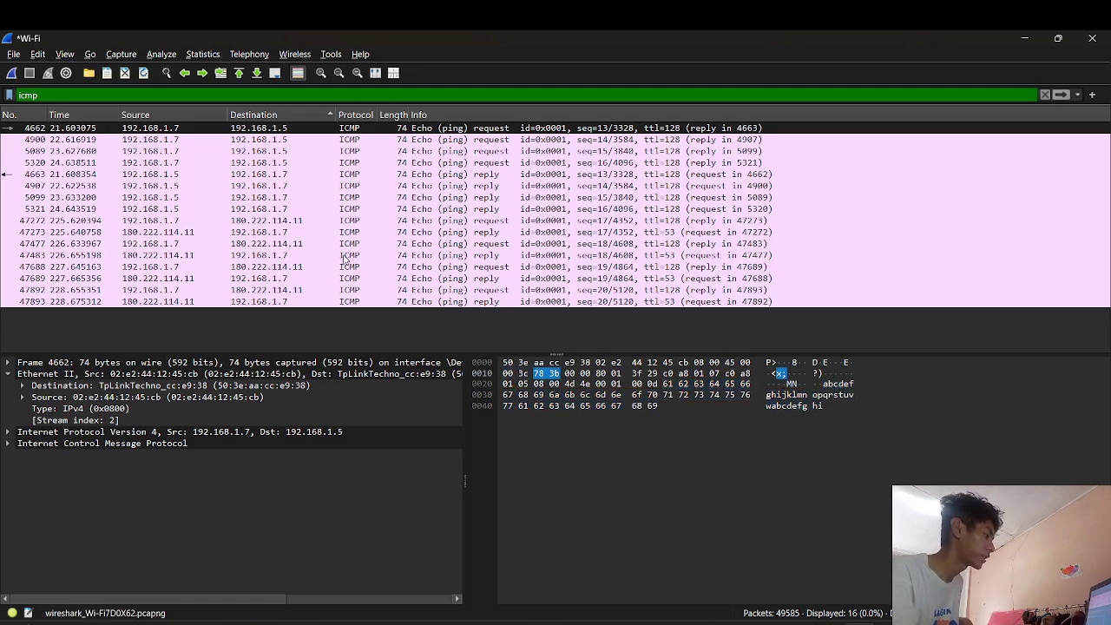
{"action": "left_click", "coordinate": [707, 624]}
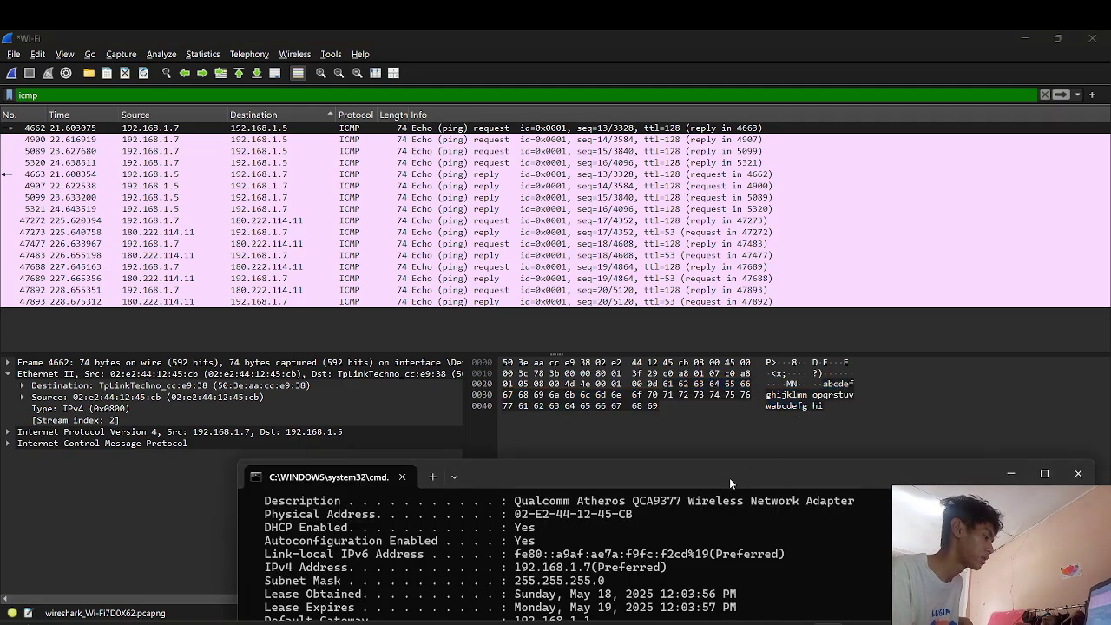
{"action": "left_click_drag", "start_coordinate": [729, 477], "coordinate": [684, 167]}
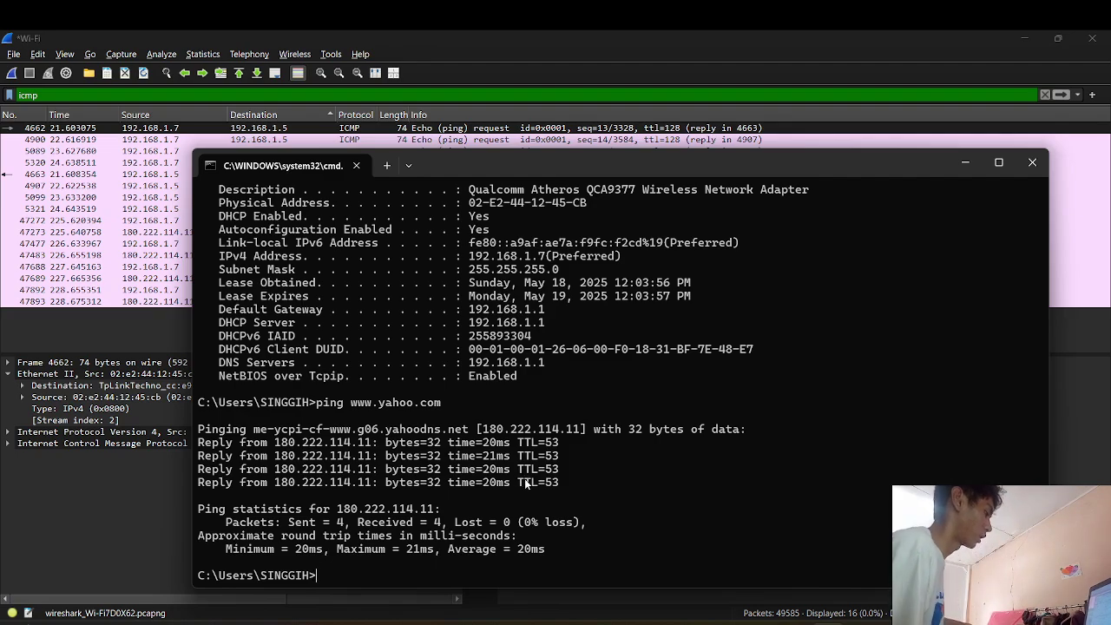
{"action": "left_click", "coordinate": [171, 497]}
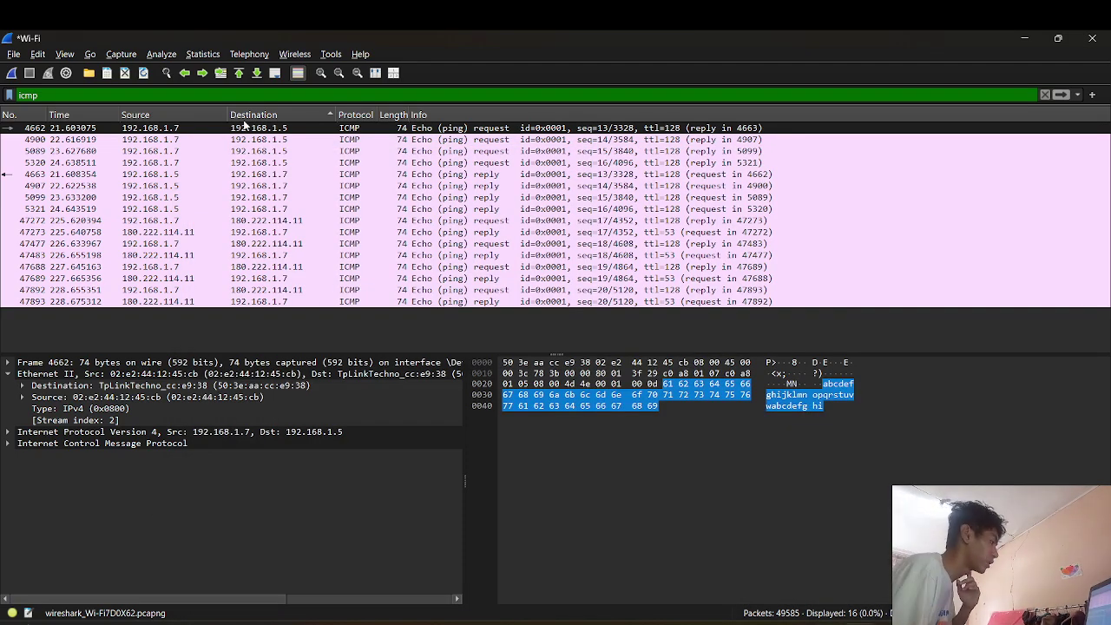
{"action": "left_click", "coordinate": [164, 162]}
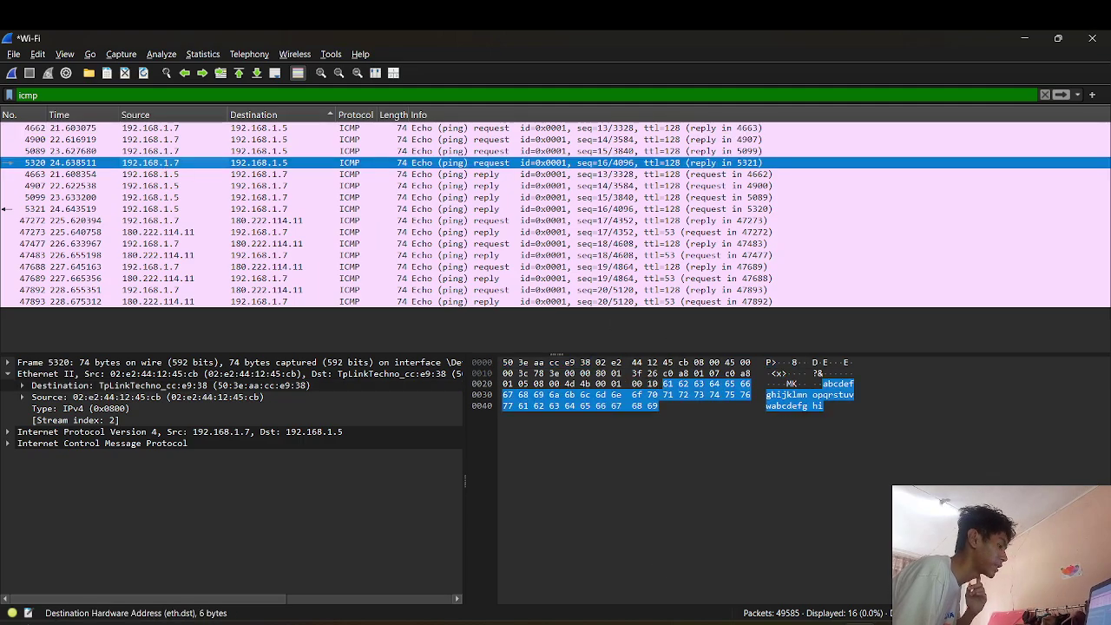
{"action": "key", "text": "alt+Tab"}
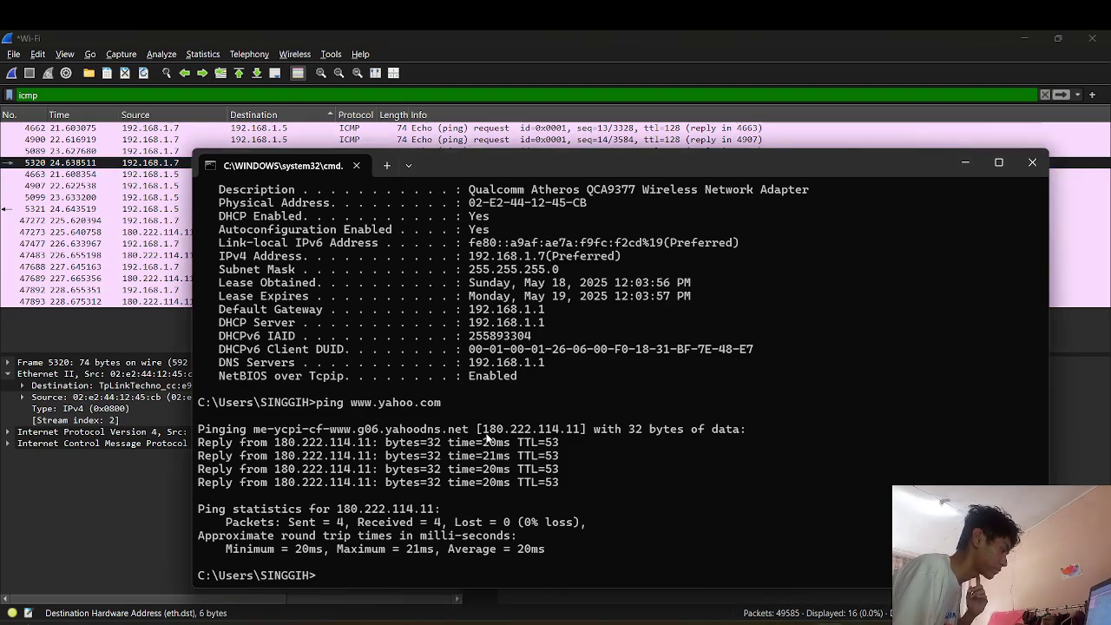
{"action": "left_click_drag", "start_coordinate": [477, 428], "coordinate": [580, 434]}
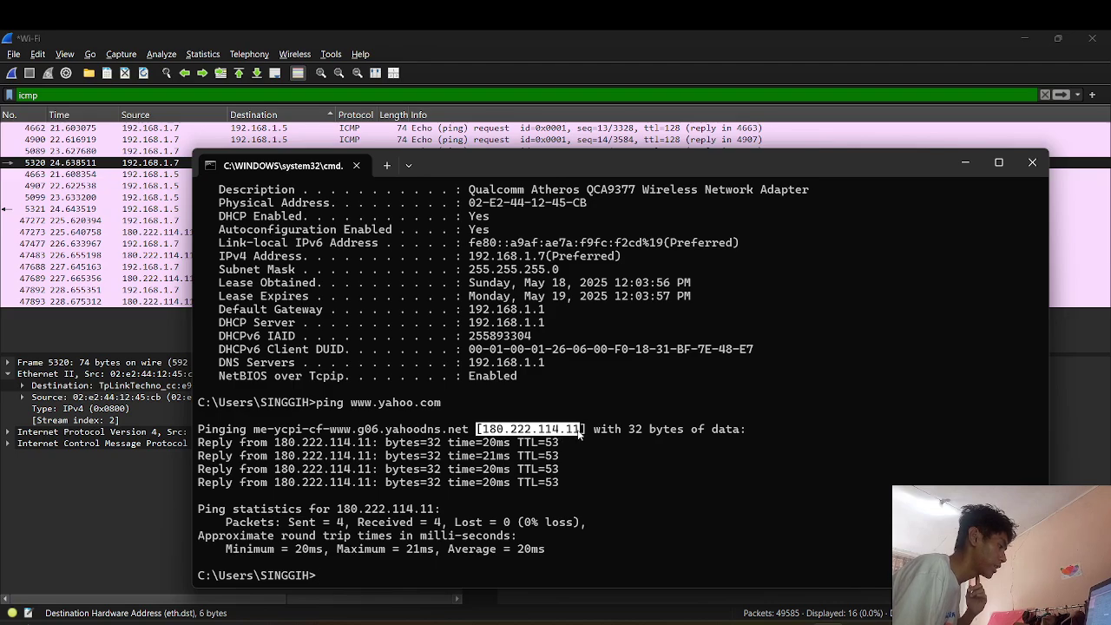
{"action": "left_click_drag", "start_coordinate": [592, 162], "coordinate": [591, 212]}
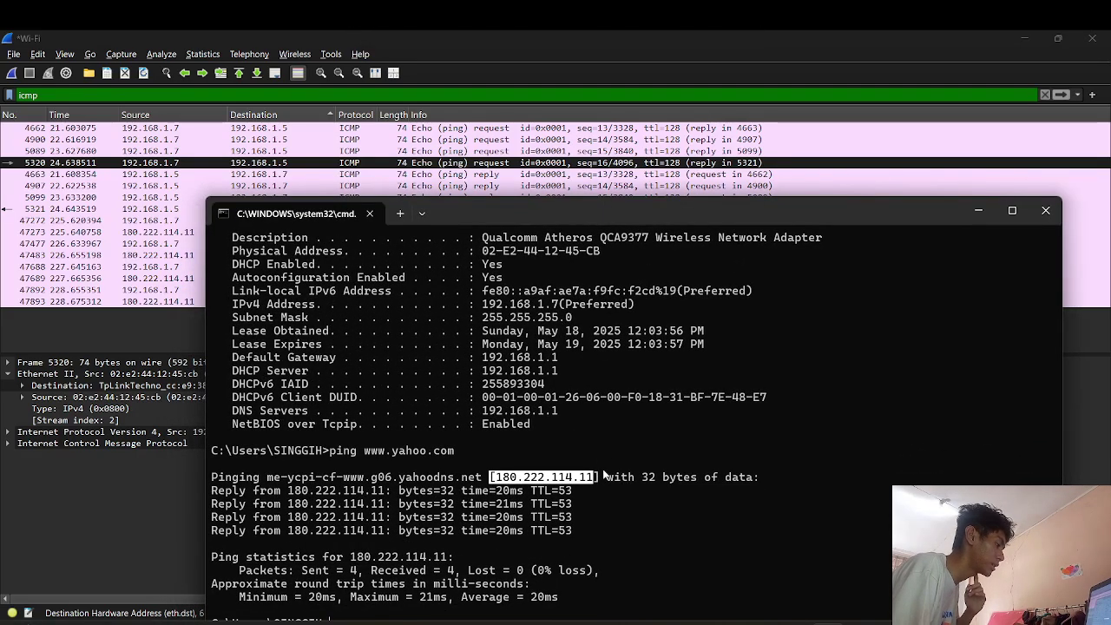
{"action": "left_click_drag", "start_coordinate": [603, 475], "coordinate": [496, 477]}
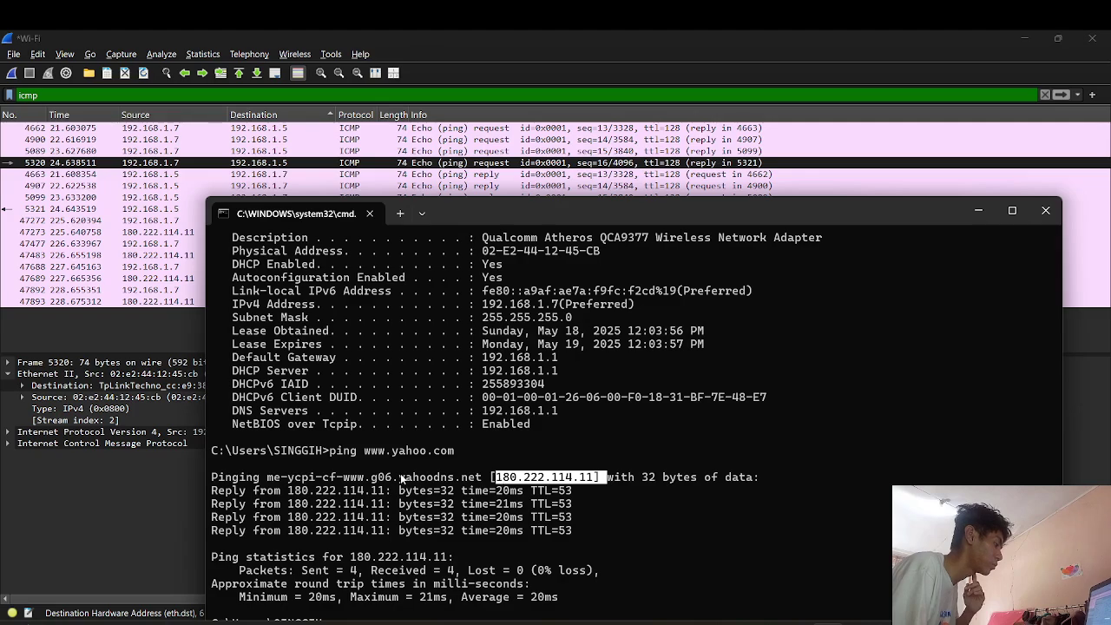
In Wireshark, select the first ping request to 180.222.114.11 and examine its Ethernet II source and destination MAC addresses.
{"action": "left_click", "coordinate": [181, 545]}
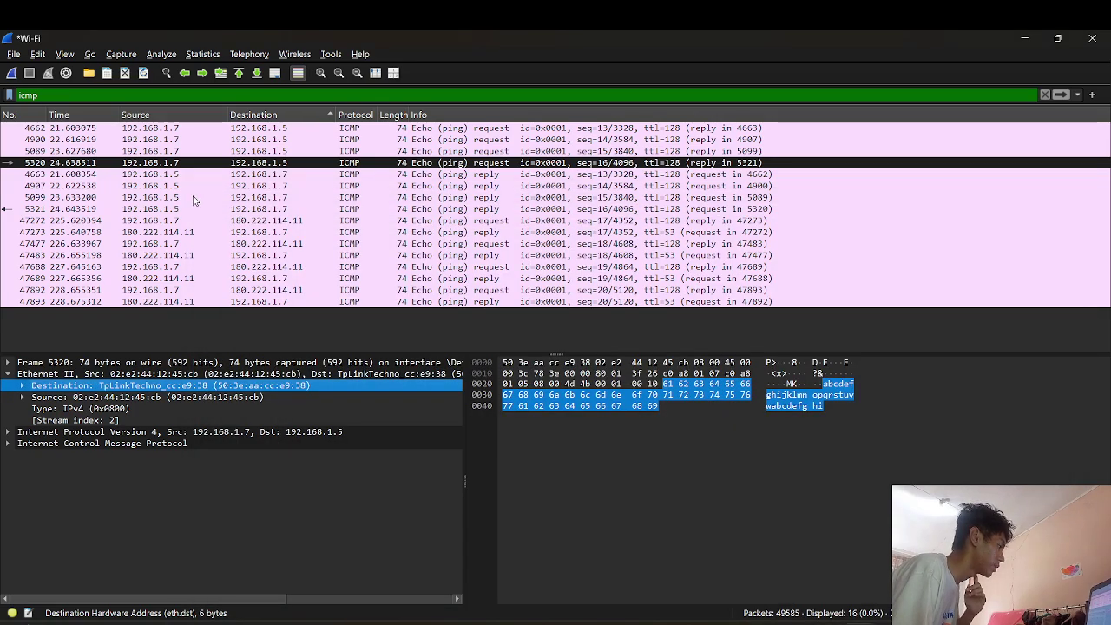
{"action": "left_click", "coordinate": [233, 221]}
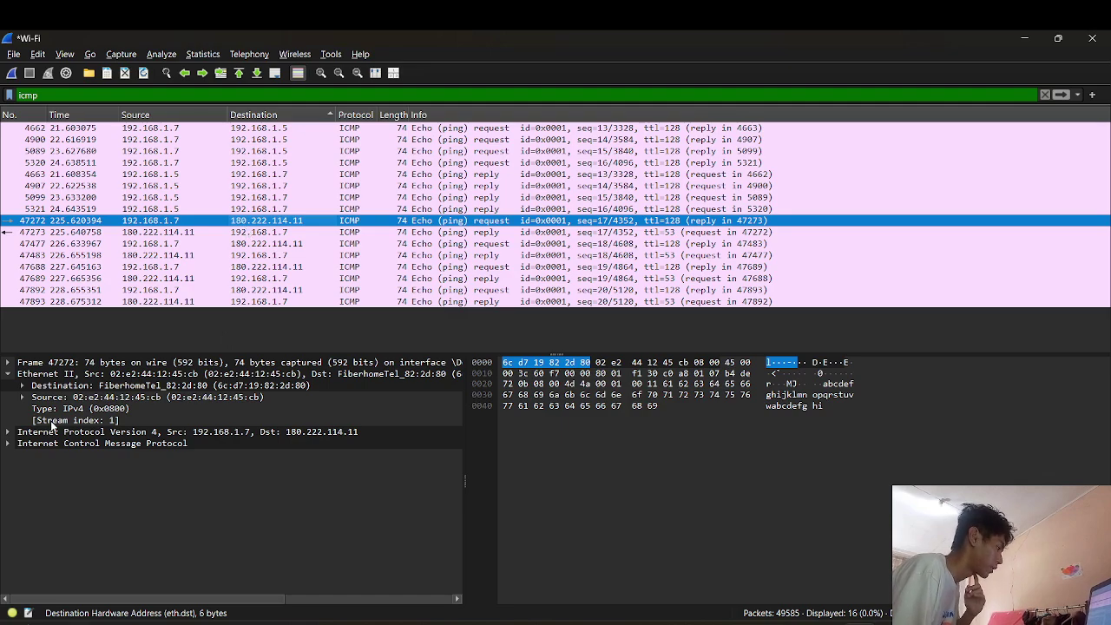
{"action": "left_click", "coordinate": [165, 397]}
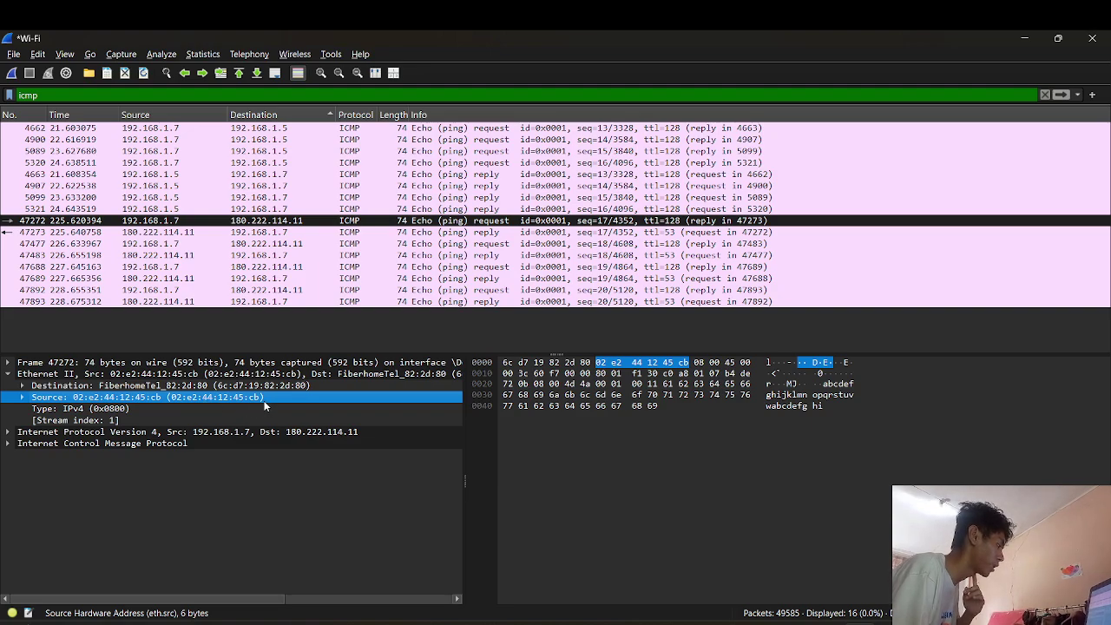
{"action": "left_click", "coordinate": [218, 387]}
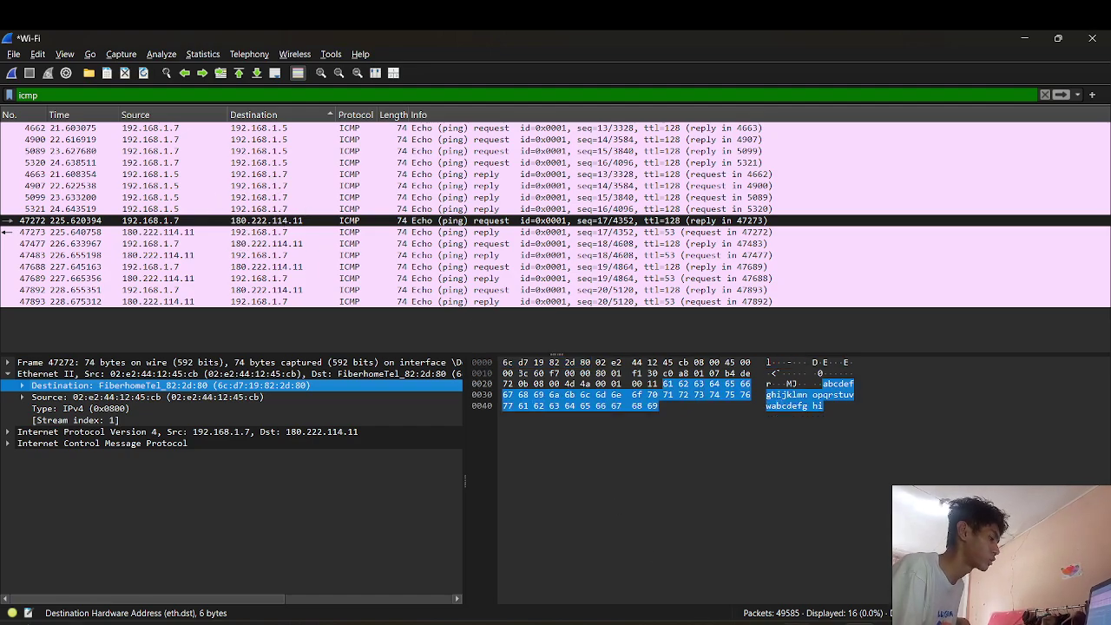
{"action": "key", "text": "alt+Tab"}
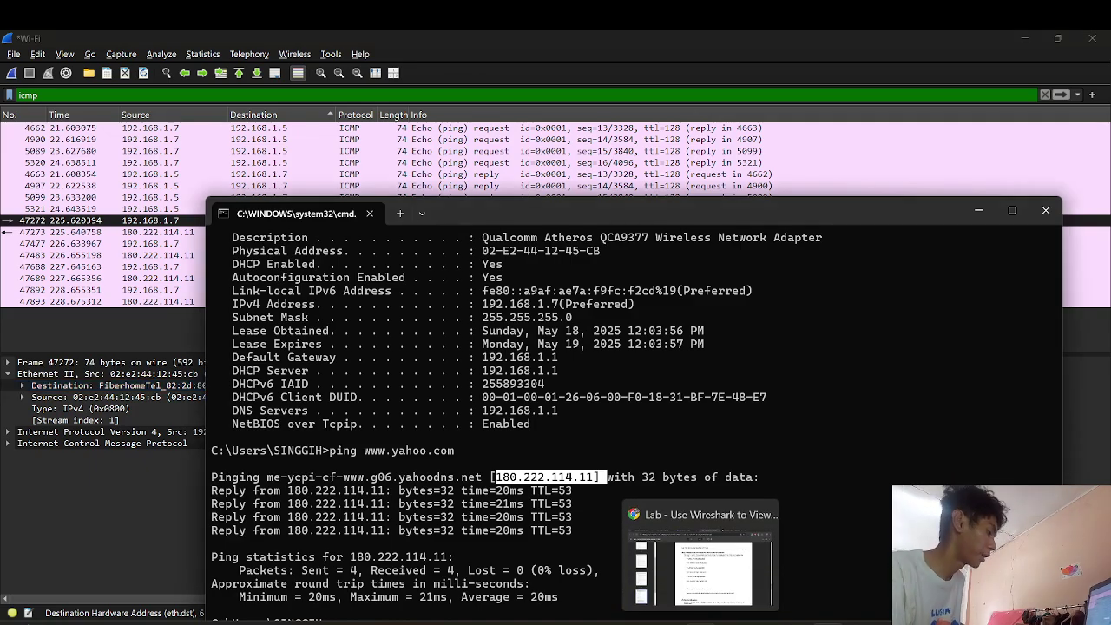
{"action": "left_click", "coordinate": [700, 623]}
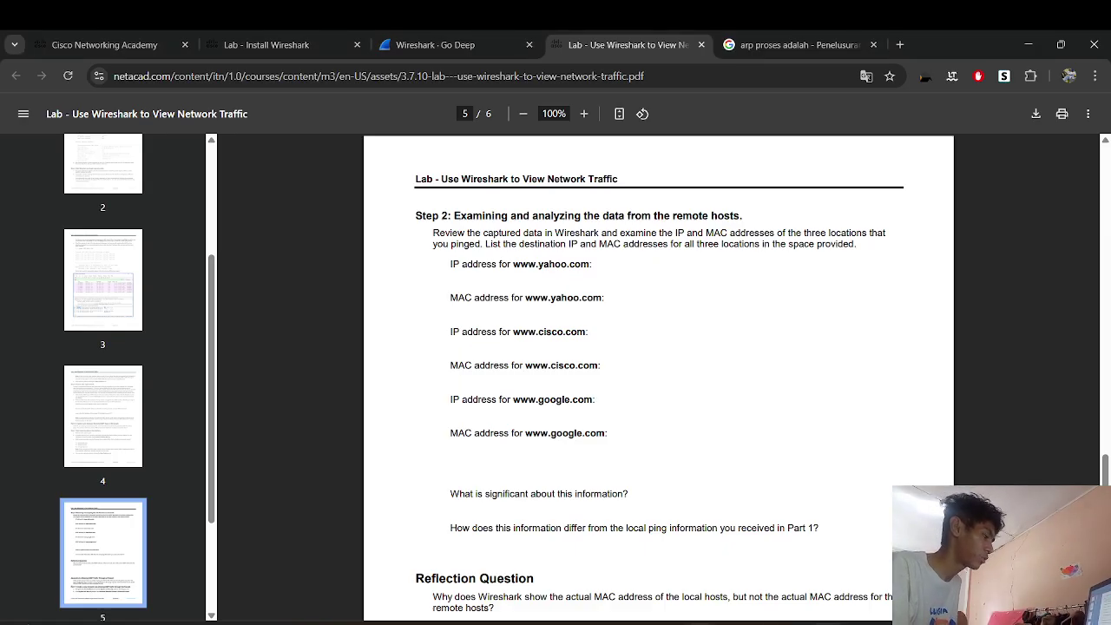
{"action": "left_click", "coordinate": [824, 623]}
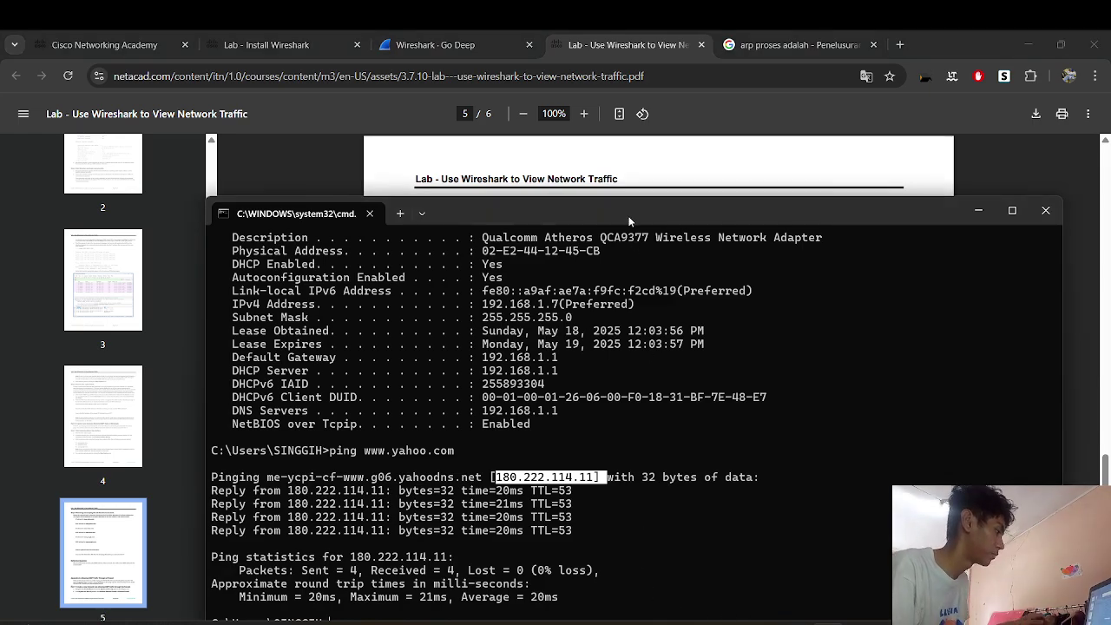
{"action": "left_click_drag", "start_coordinate": [629, 221], "coordinate": [603, 109]}
{"action": "type", "text": "www"}
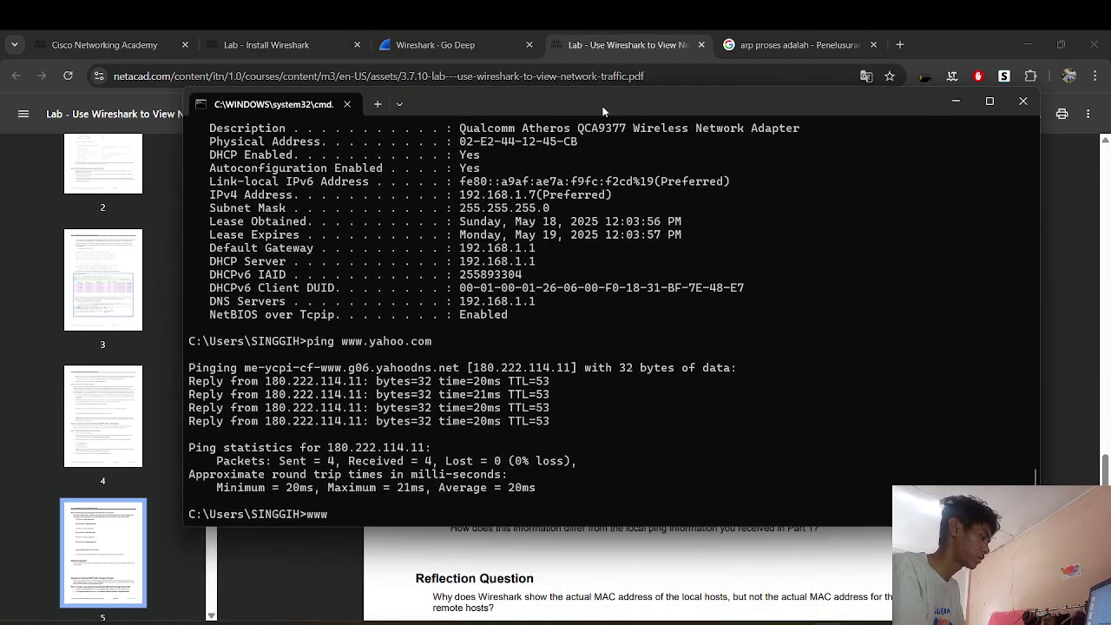
{"action": "key", "text": "BackSpace"}
{"action": "key", "text": "BackSpace"}
{"action": "type", "text": "ping ww"}
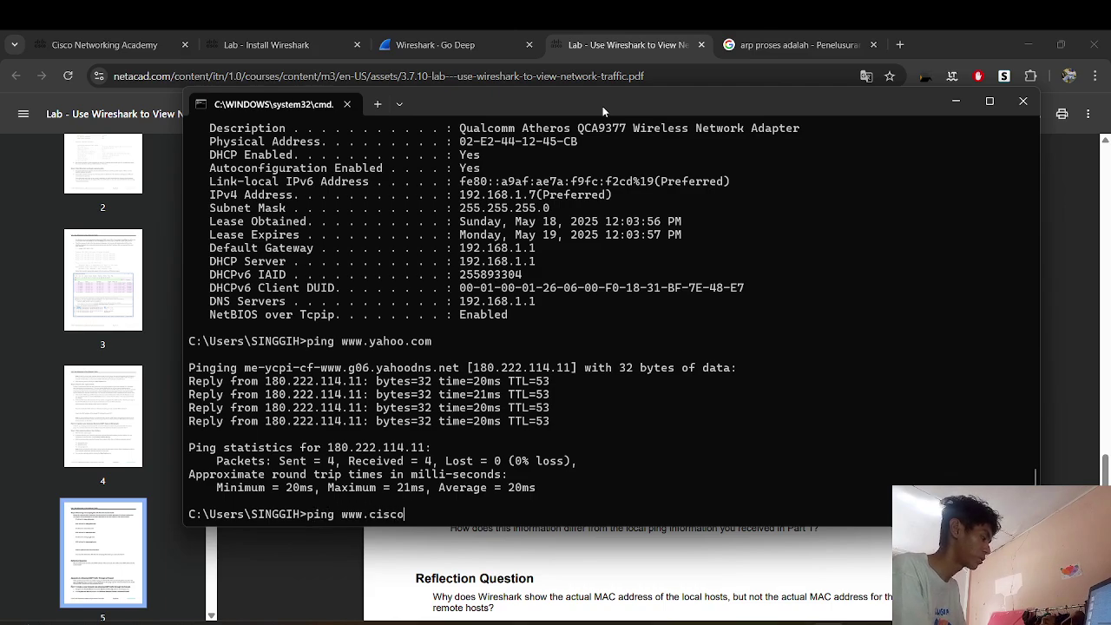
{"action": "type", "text": "w.cisco.com"}
{"action": "key", "text": "Return"}
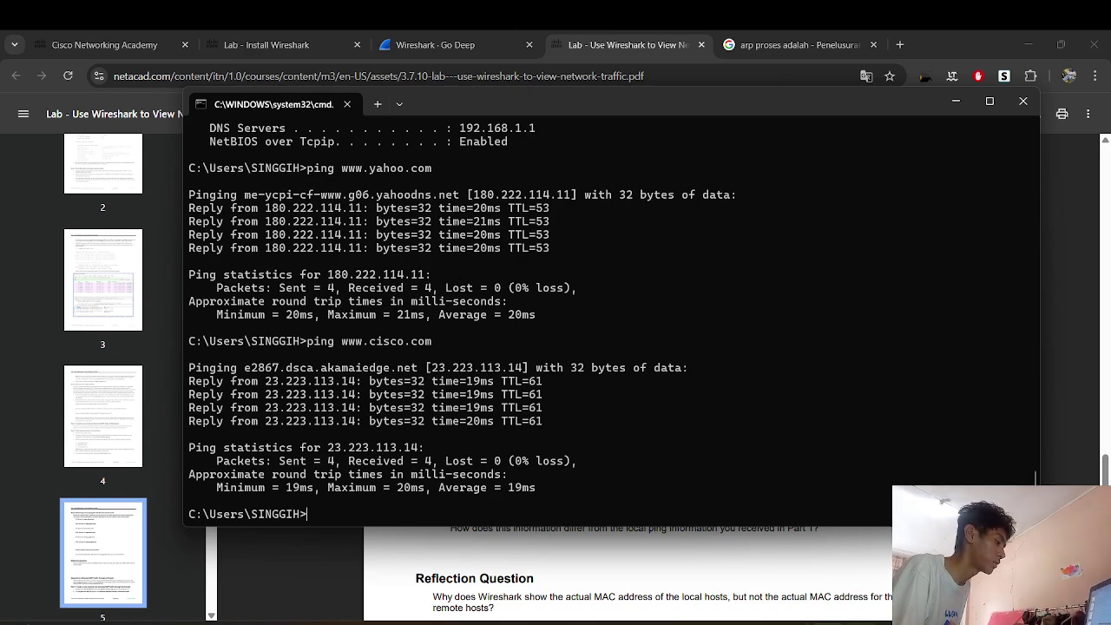
Return to Wireshark and start a new Wi-Fi capture without saving the previously captured packets.
{"action": "key", "text": "alt+Tab"}
{"action": "left_click", "coordinate": [1012, 269]}
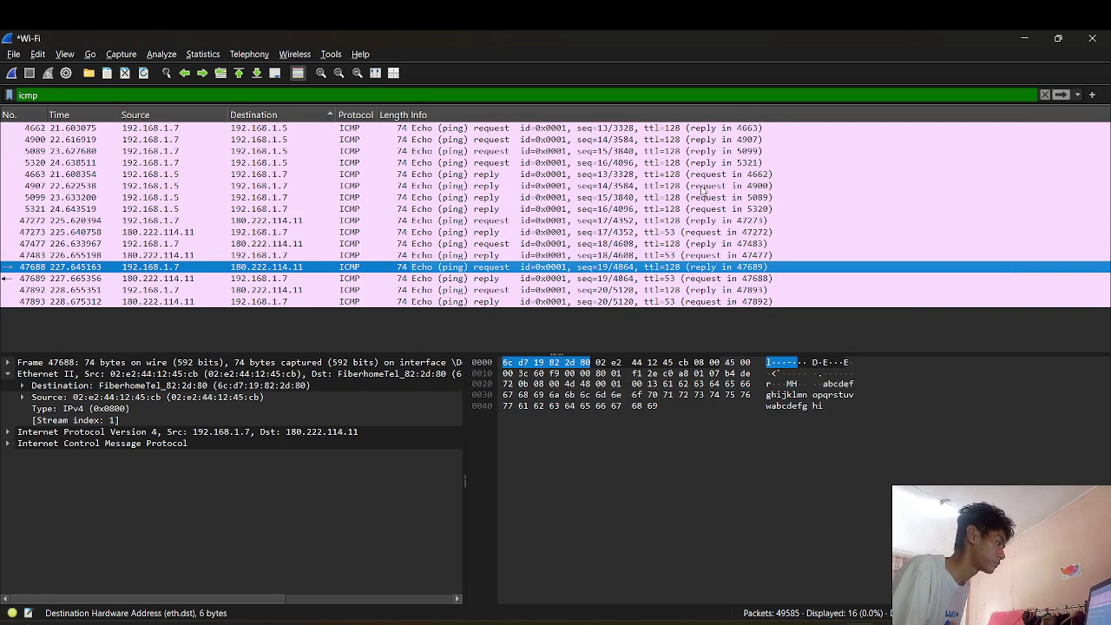
{"action": "left_click", "coordinate": [11, 73]}
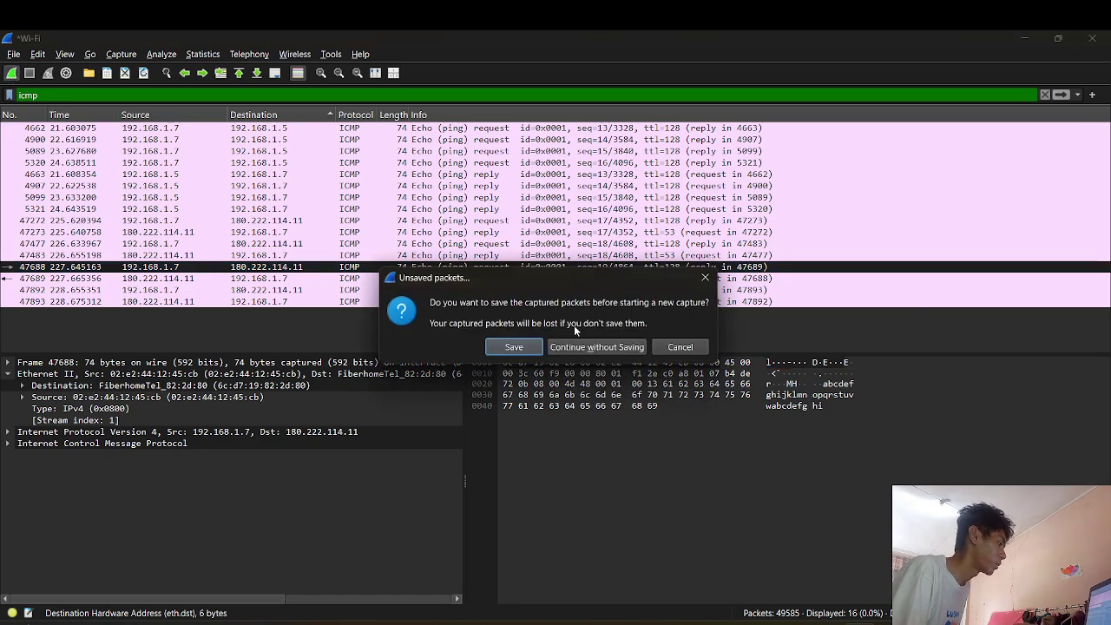
{"action": "left_click", "coordinate": [585, 351]}
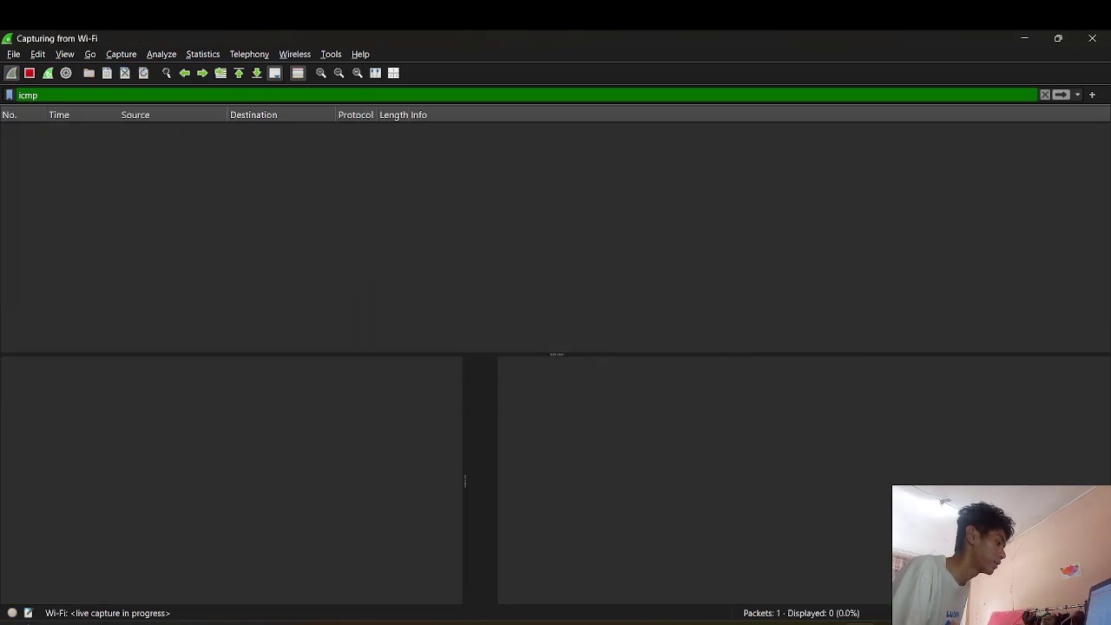
{"action": "key", "text": "alt+Tab"}
{"action": "key", "text": "Up"}
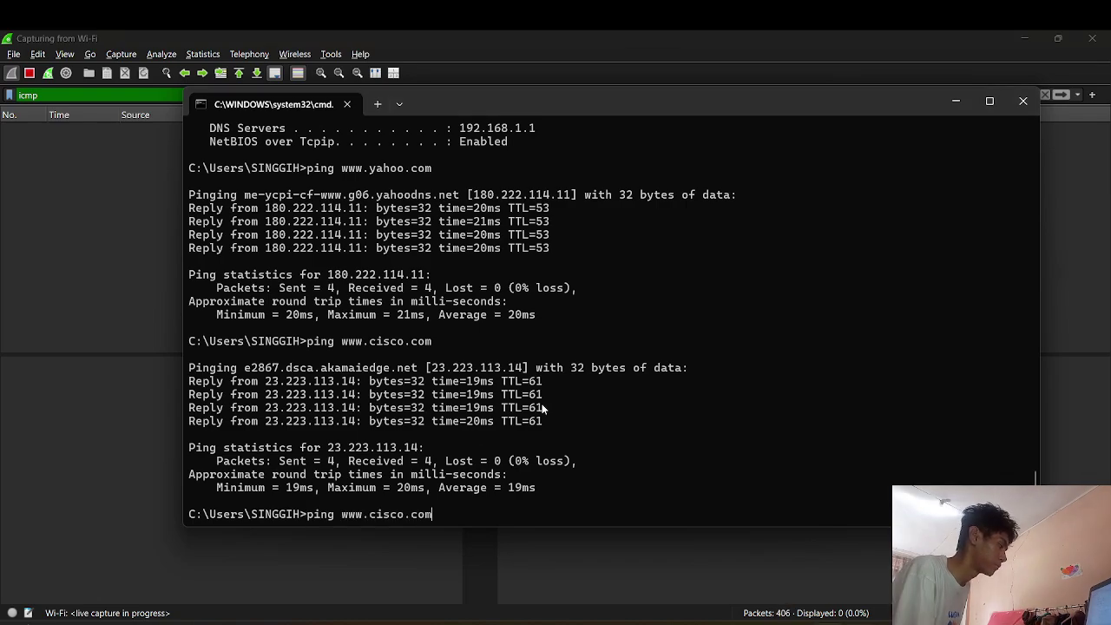
{"action": "key", "text": "Return"}
In Wireshark, examine the destination MAC address of the first ping request to 23.223.113.14, and return to the Command Prompt.
{"action": "left_click", "coordinate": [88, 281]}
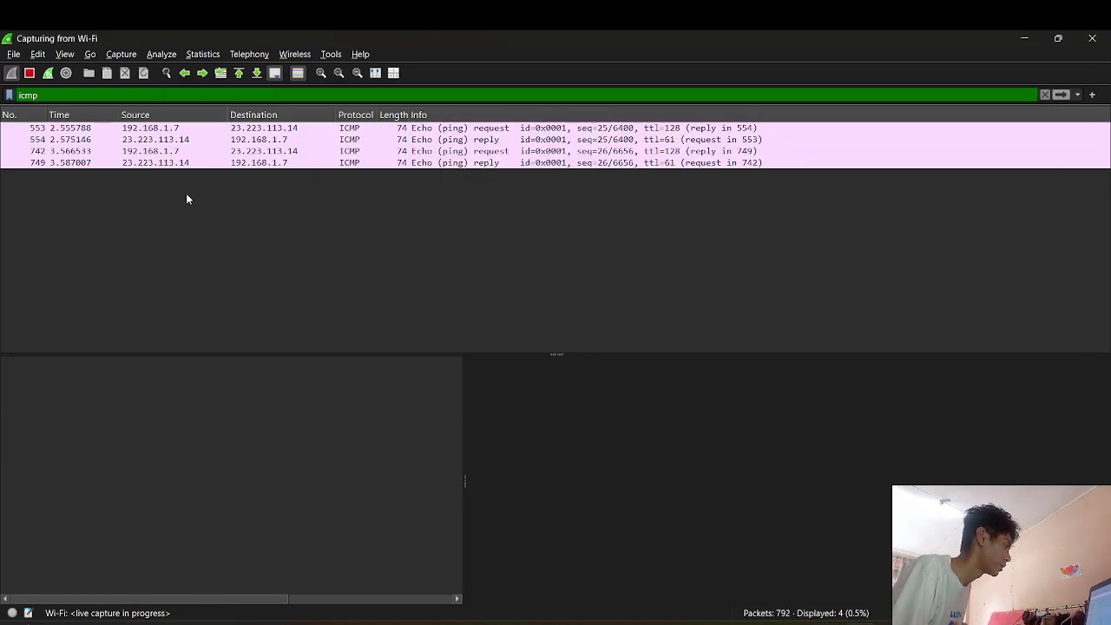
{"action": "left_click", "coordinate": [191, 129]}
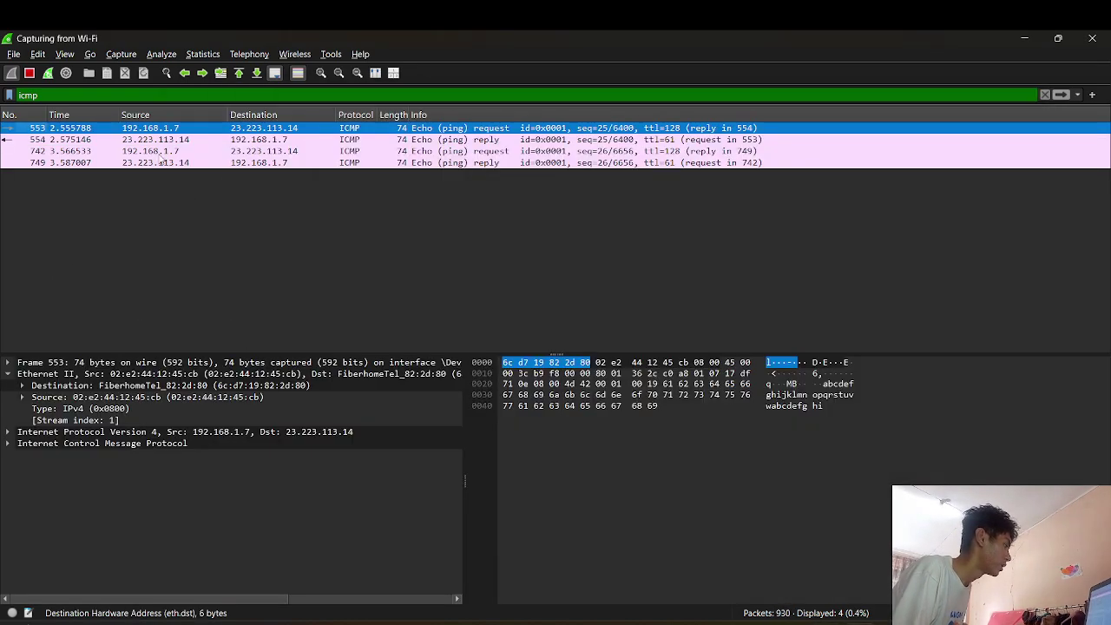
{"action": "left_click", "coordinate": [48, 389]}
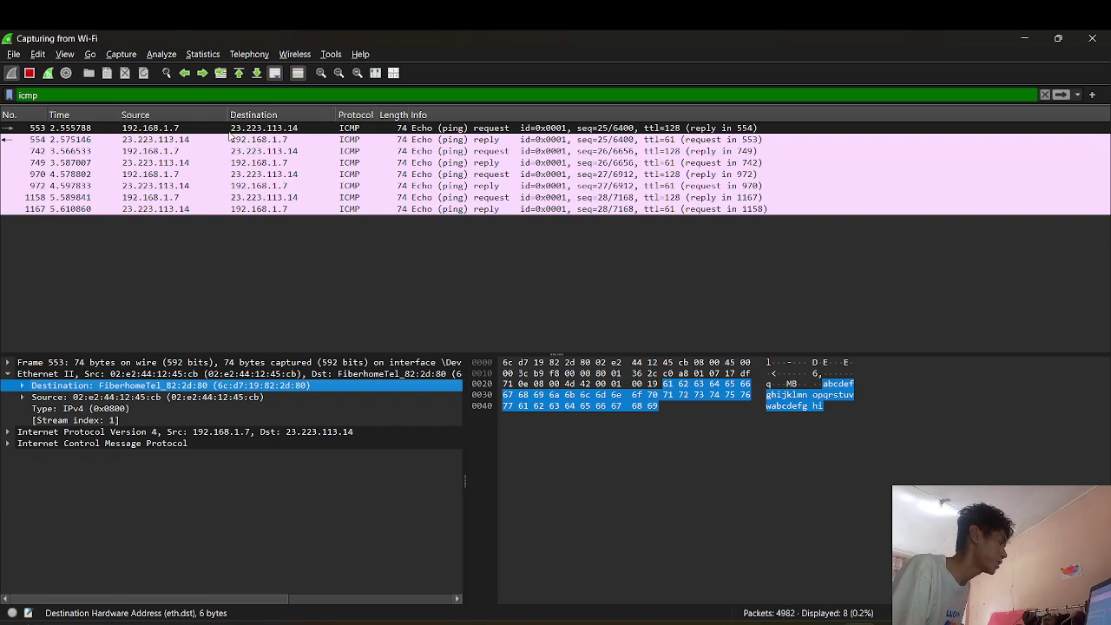
{"action": "key", "text": "alt+Tab"}
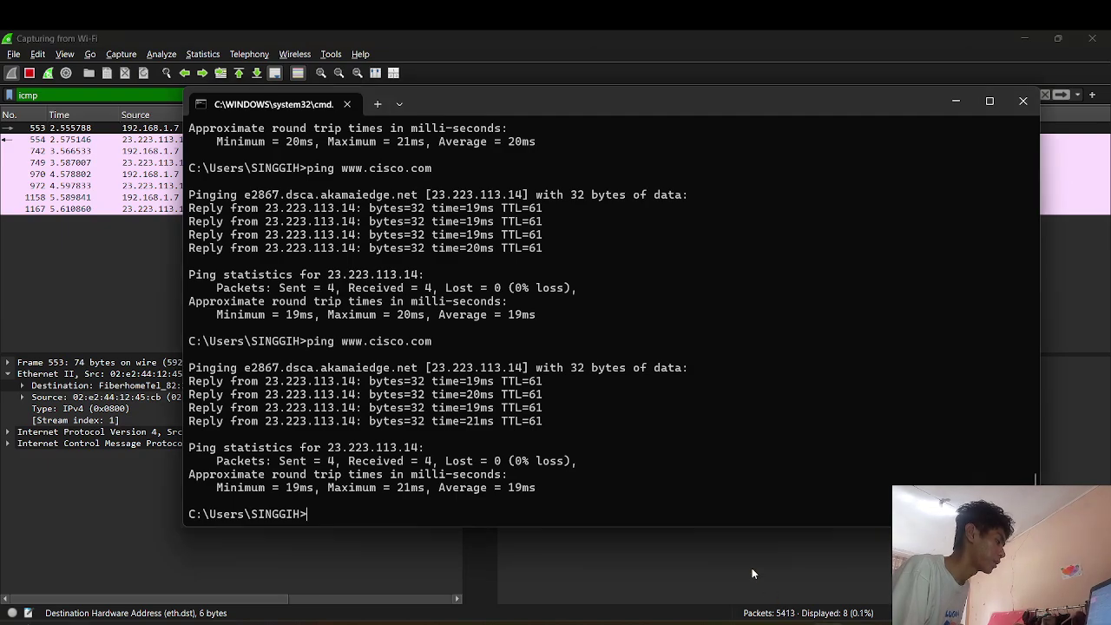
{"action": "type", "text": "www"}
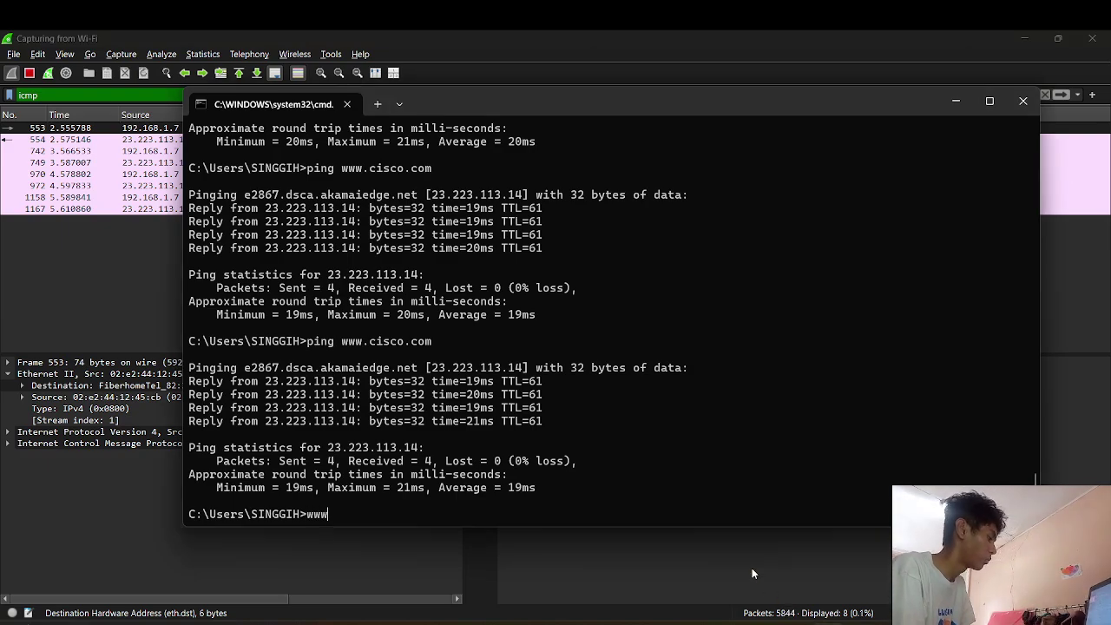
{"action": "type", "text": ".google.com"}
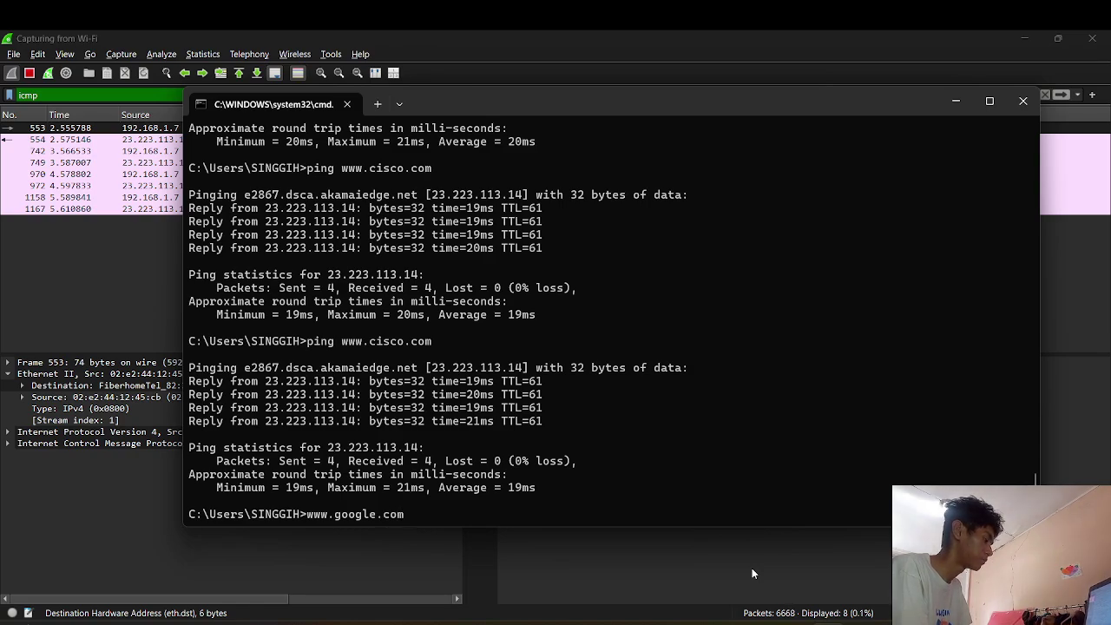
{"action": "key", "text": "BackSpace"}
{"action": "key", "text": "BackSpace"}
{"action": "key", "text": "BackSpace"}
{"action": "key", "text": "BackSpace"}
{"action": "key", "text": "BackSpace"}
{"action": "key", "text": "BackSpace"}
{"action": "key", "text": "BackSpace"}
{"action": "key", "text": "BackSpace"}
{"action": "key", "text": "BackSpace"}
{"action": "key", "text": "BackSpace"}
{"action": "key", "text": "BackSpace"}
{"action": "key", "text": "BackSpace"}
{"action": "key", "text": "BackSpace"}
{"action": "key", "text": "BackSpace"}
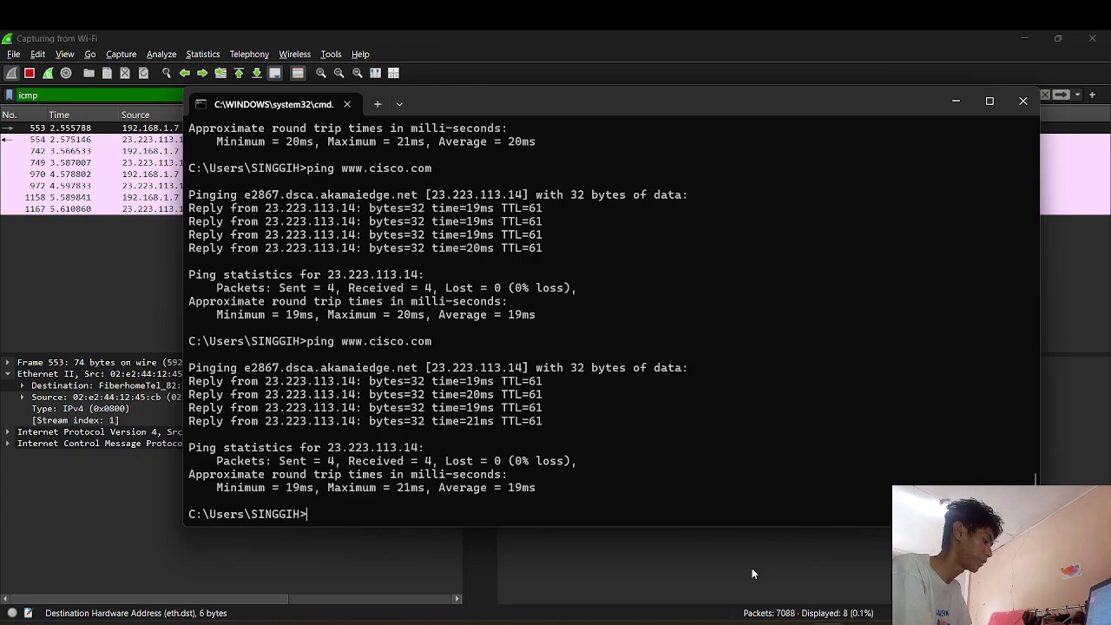
{"action": "type", "text": "ping www"}
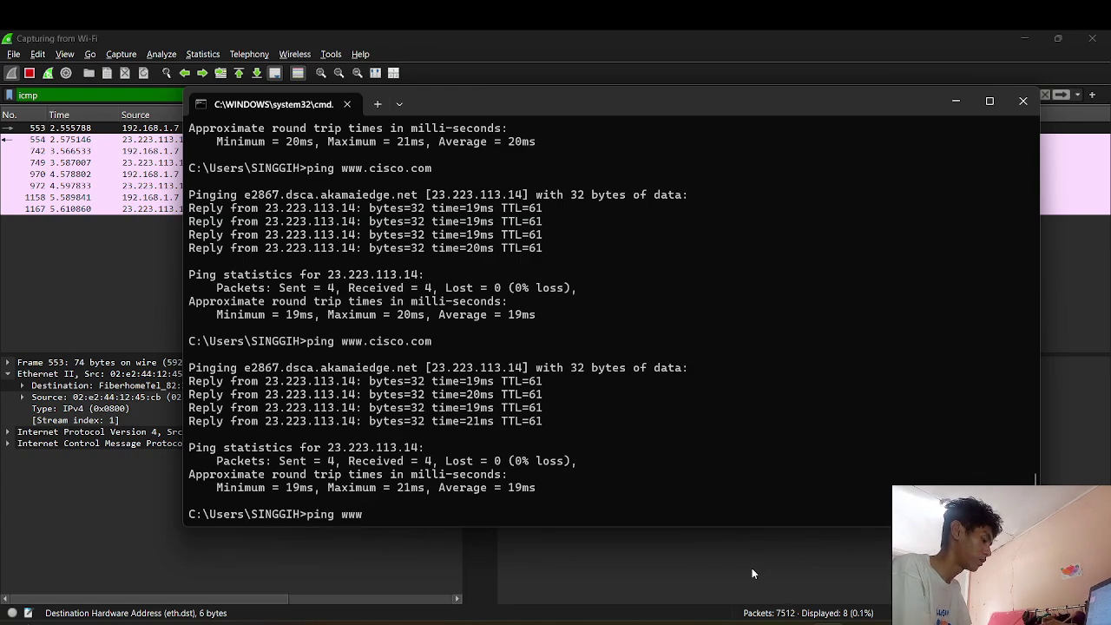
{"action": "type", "text": ".google"}
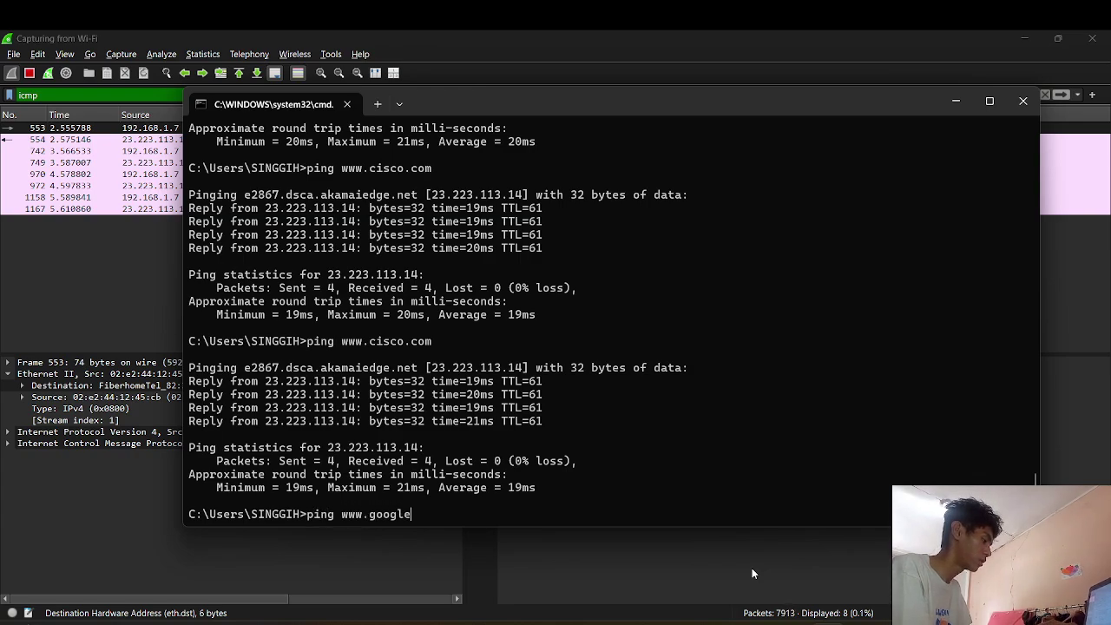
{"action": "type", "text": ".com"}
{"action": "key", "text": "Return"}
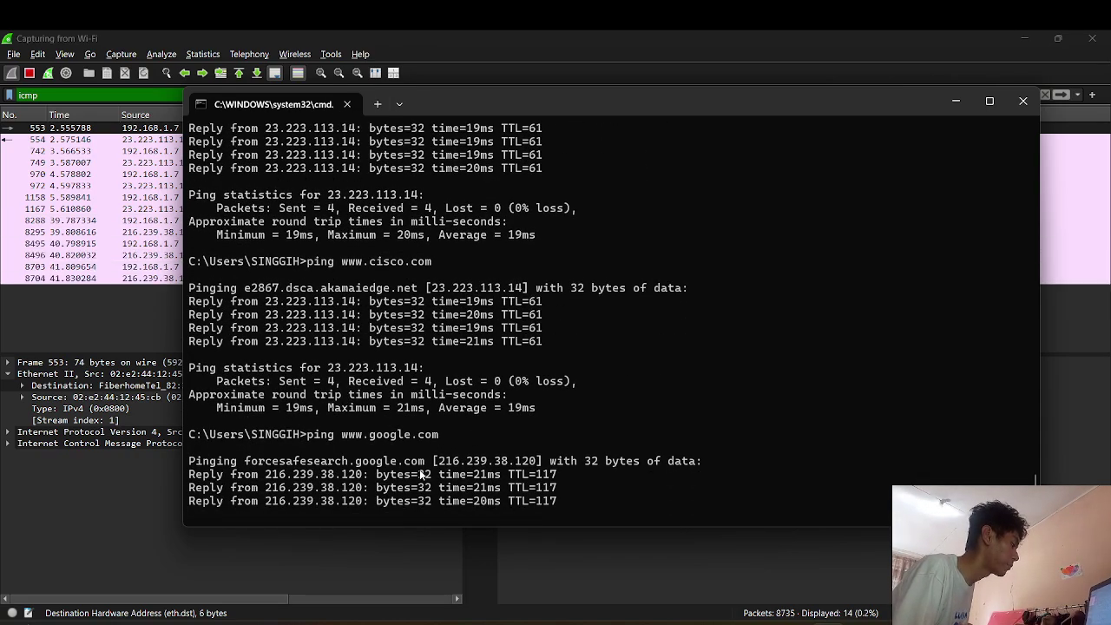
{"action": "left_click_drag", "start_coordinate": [445, 461], "coordinate": [452, 452]}
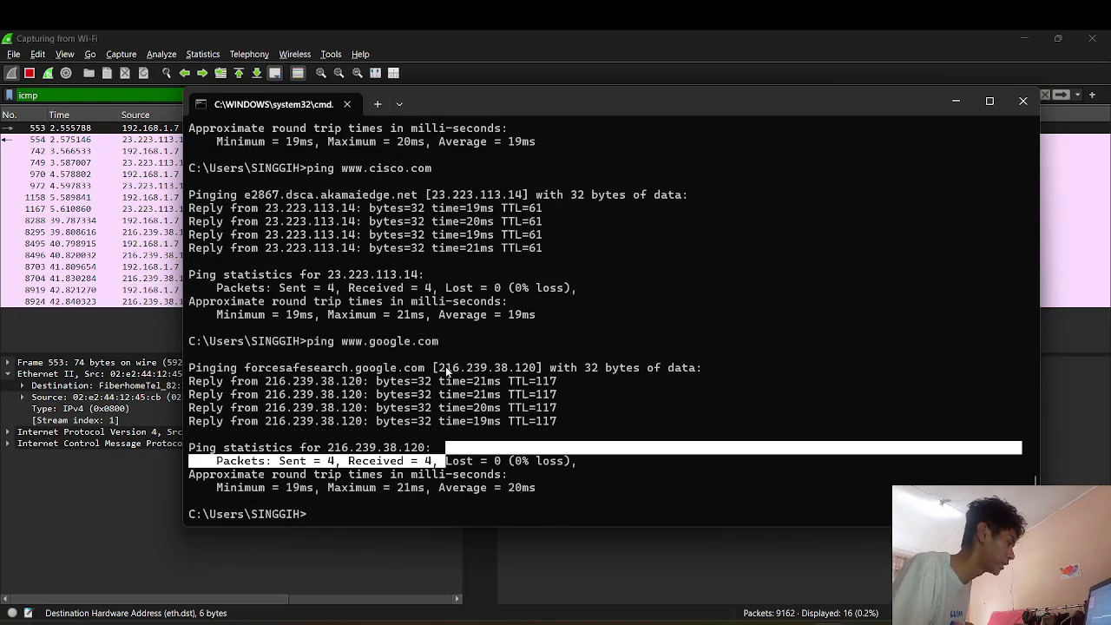
{"action": "left_click_drag", "start_coordinate": [440, 369], "coordinate": [527, 375]}
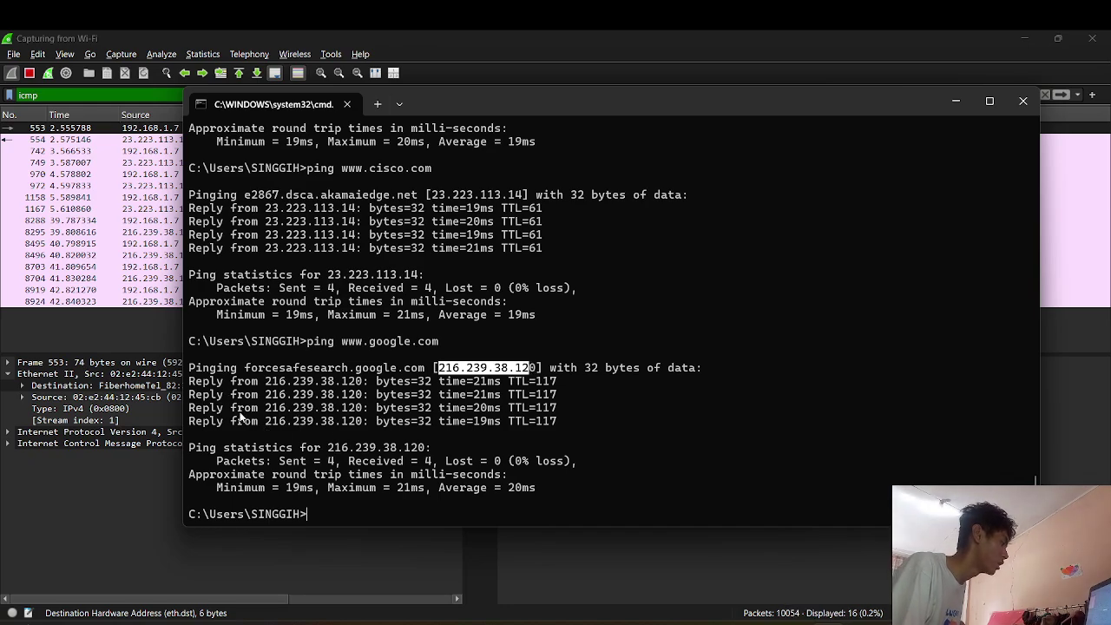
Switch to Wireshark and examine the destination MAC address of the first ping request to 216.239.38.120.
{"action": "left_click", "coordinate": [90, 332]}
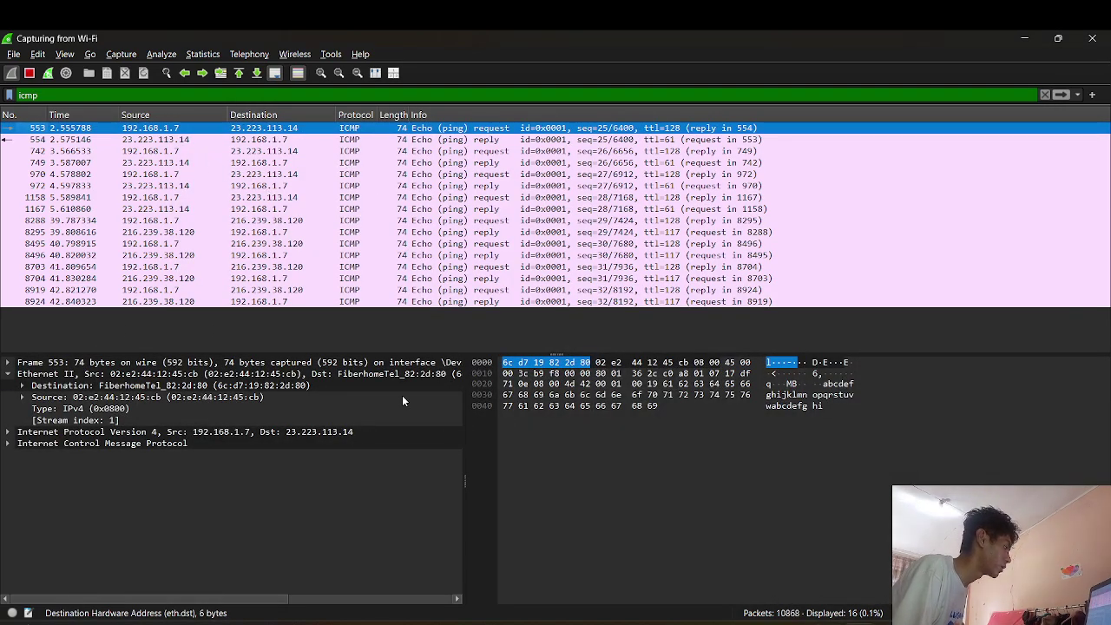
{"action": "mouse_move", "coordinate": [830, 621]}
{"action": "mouse_move", "coordinate": [816, 555]}
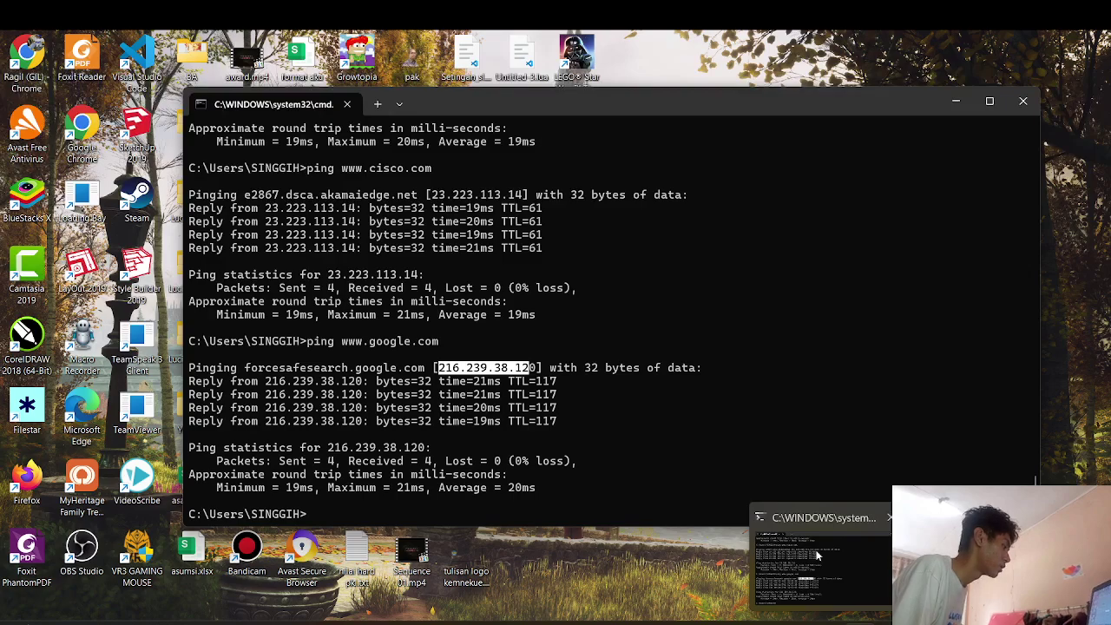
{"action": "left_click", "coordinate": [816, 555]}
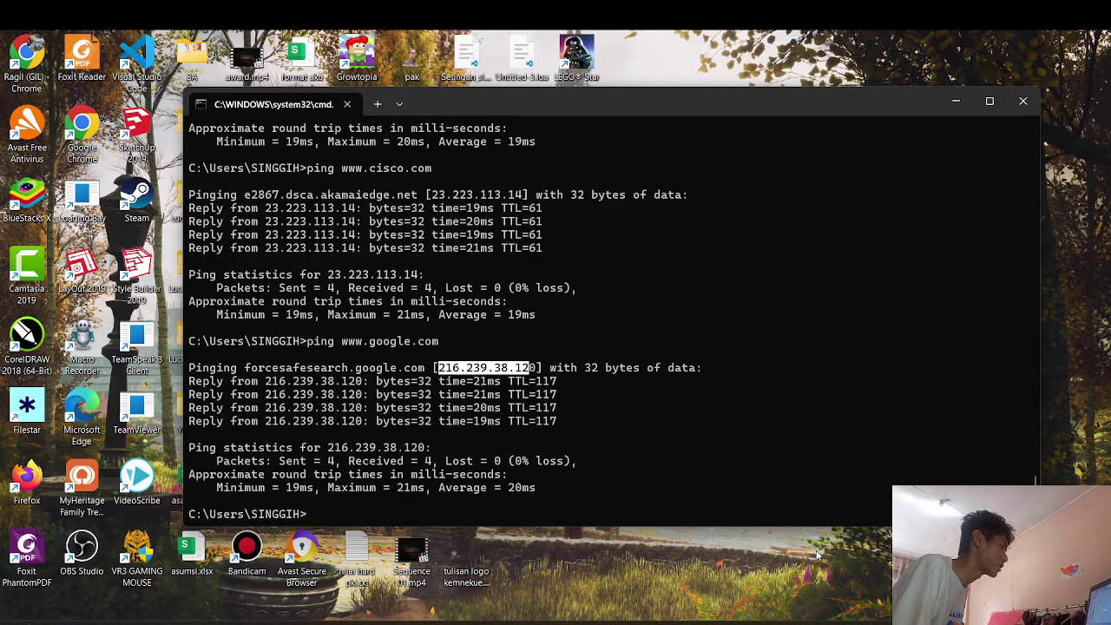
{"action": "left_click", "coordinate": [124, 342]}
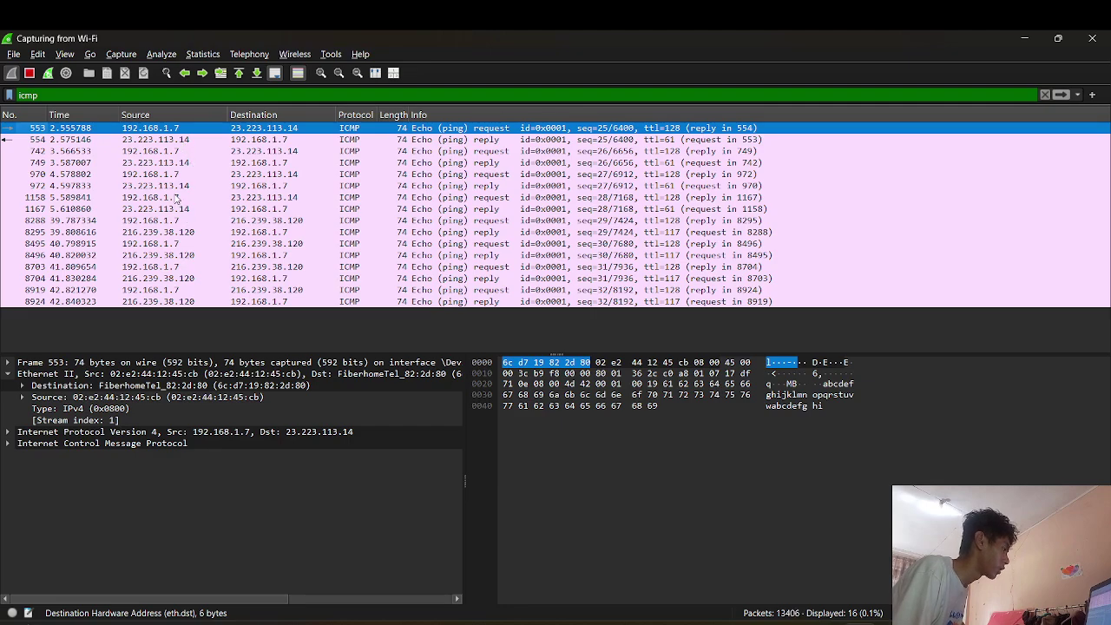
{"action": "left_click", "coordinate": [221, 221]}
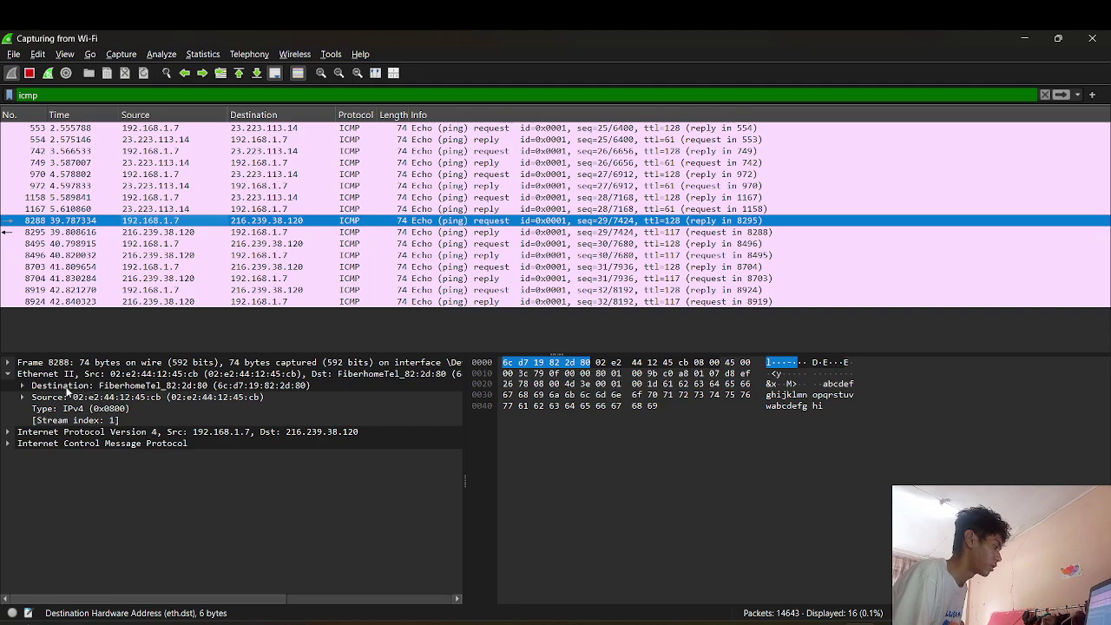
{"action": "left_click", "coordinate": [217, 387]}
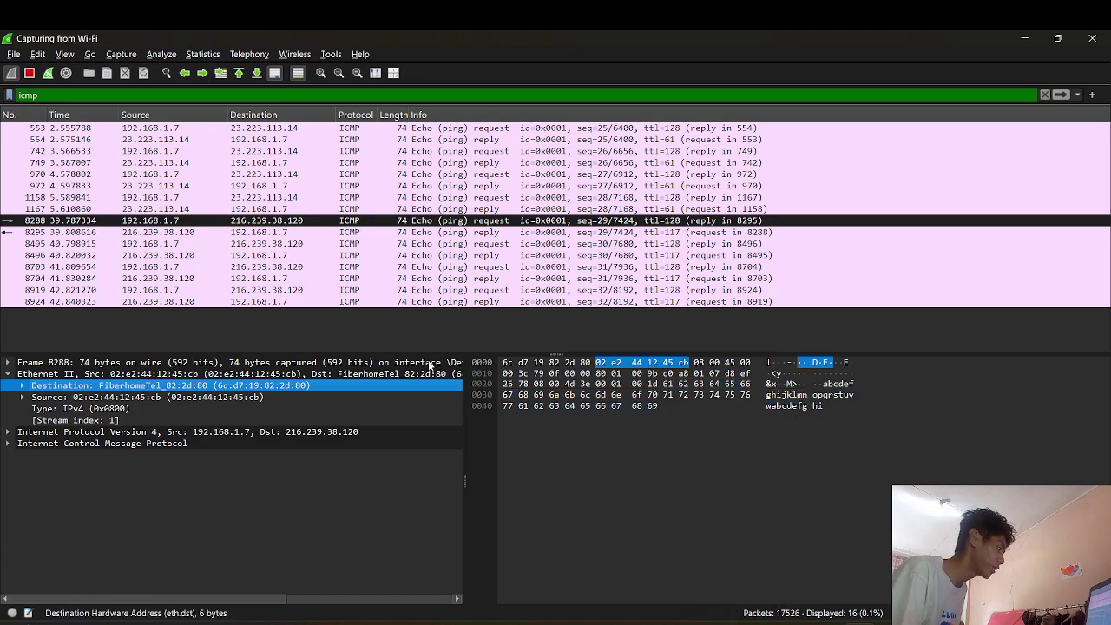
Switch to the lab PDF in Chrome and translate the question "What is significant about this information?" to Indonesian.
{"action": "left_click", "coordinate": [699, 624]}
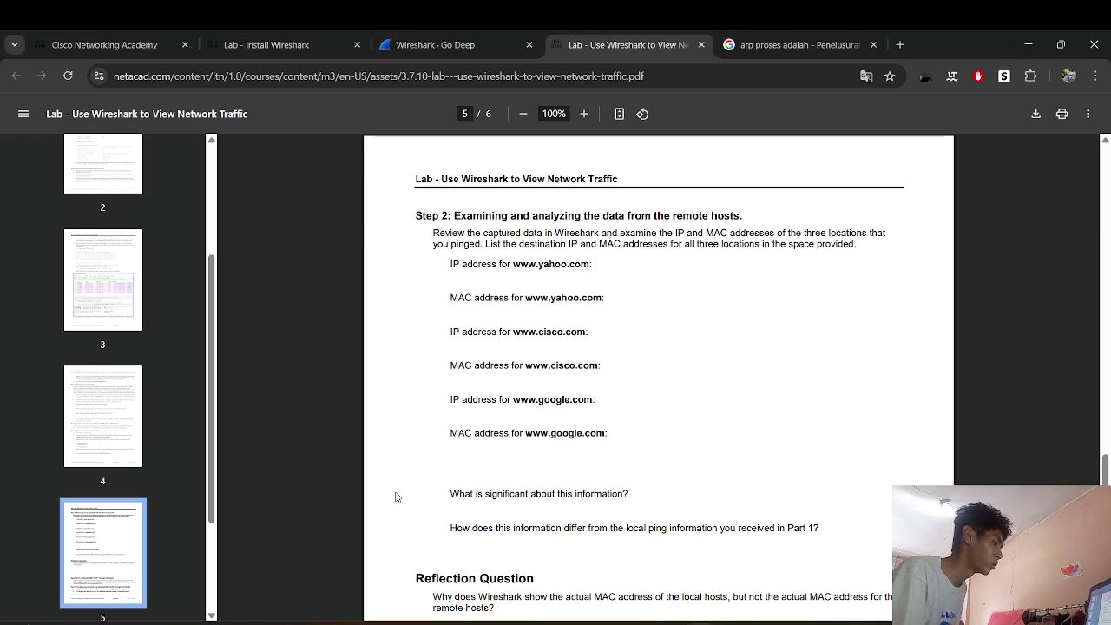
{"action": "scroll", "coordinate": [396, 497], "scroll_direction": "down", "scroll_amount": 2}
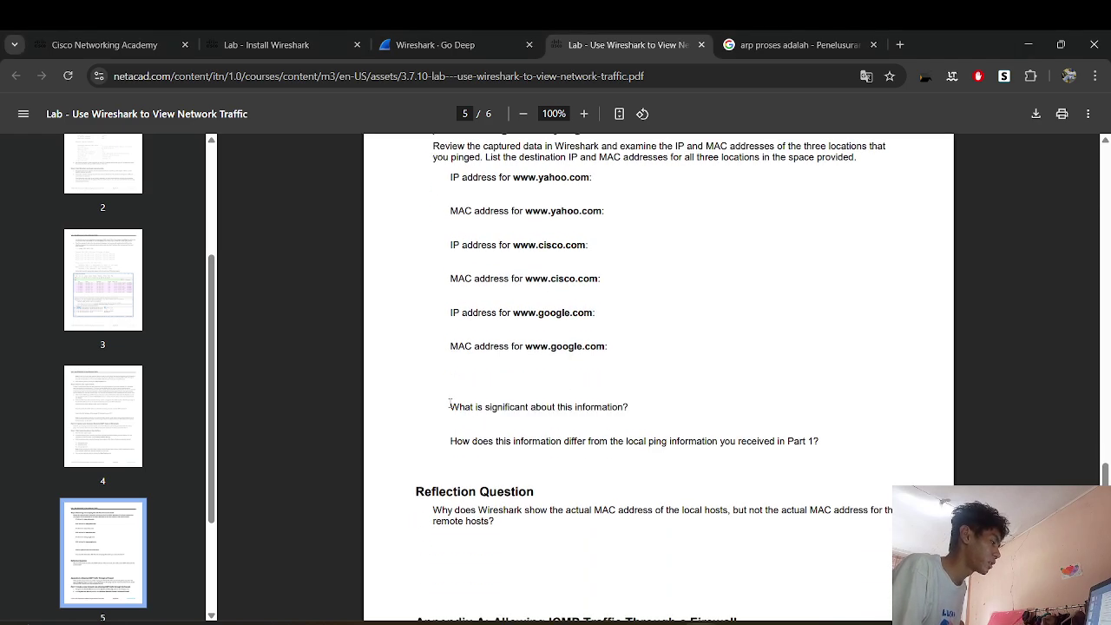
{"action": "left_click_drag", "start_coordinate": [450, 401], "coordinate": [639, 415]}
{"action": "right_click", "coordinate": [625, 415]}
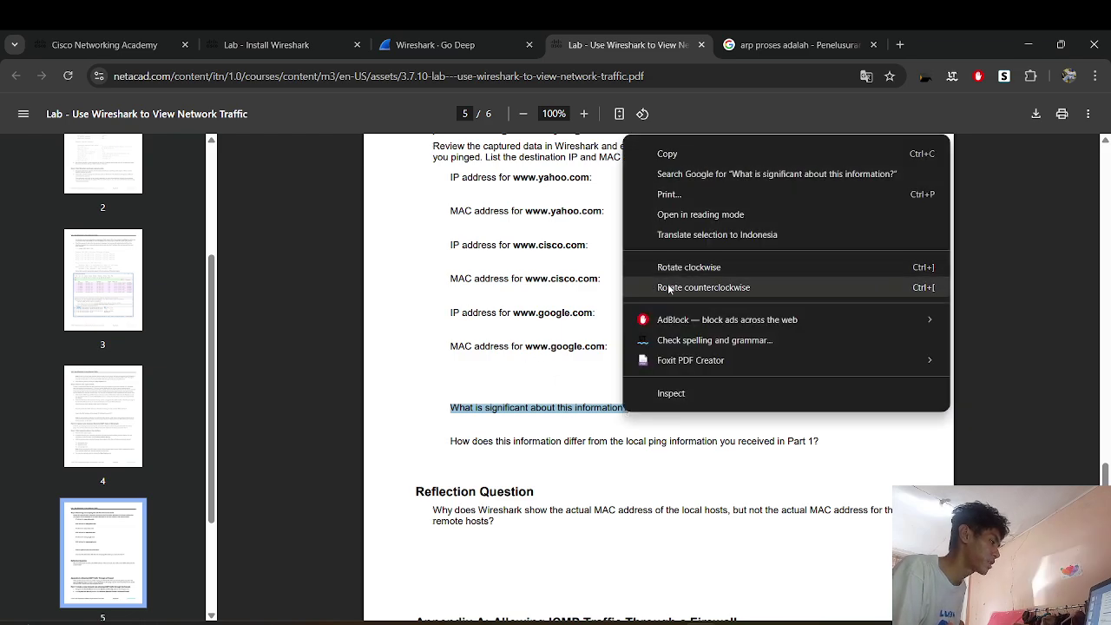
{"action": "left_click", "coordinate": [670, 236]}
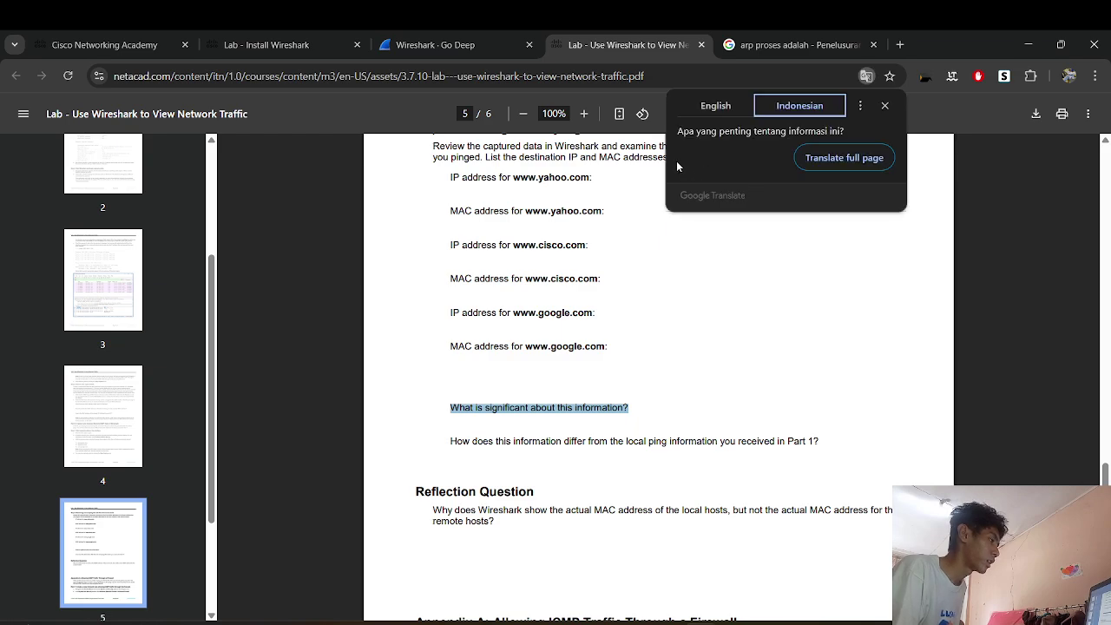
{"action": "left_click", "coordinate": [675, 365]}
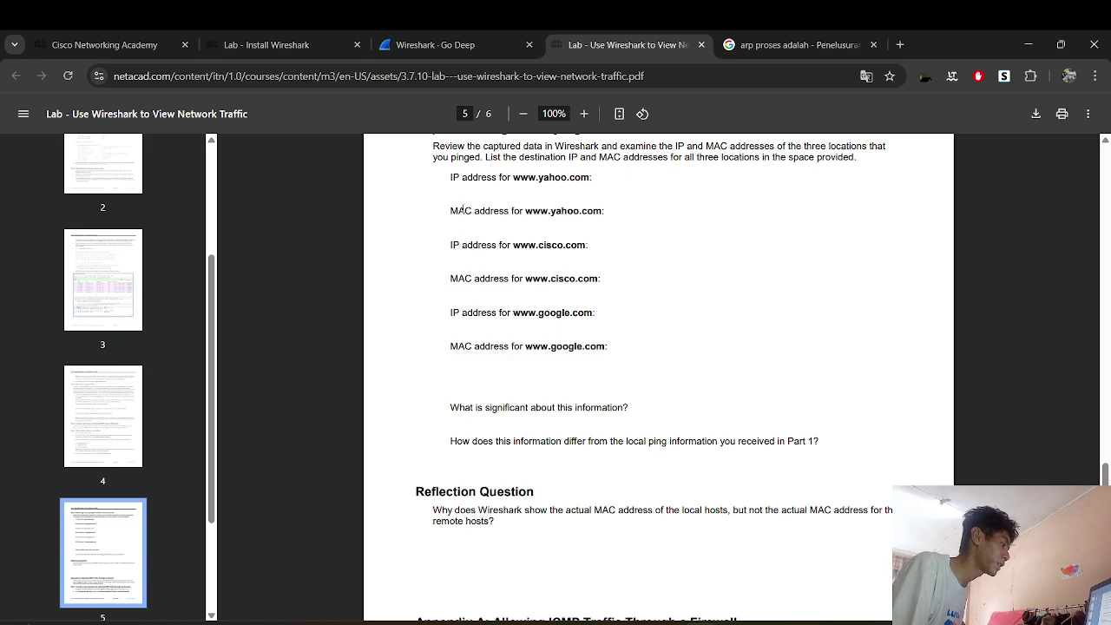
Review the list of requested IP and MAC addresses and the question comparing them with the local ping information from Part 1.
{"action": "left_click_drag", "start_coordinate": [444, 178], "coordinate": [499, 397]}
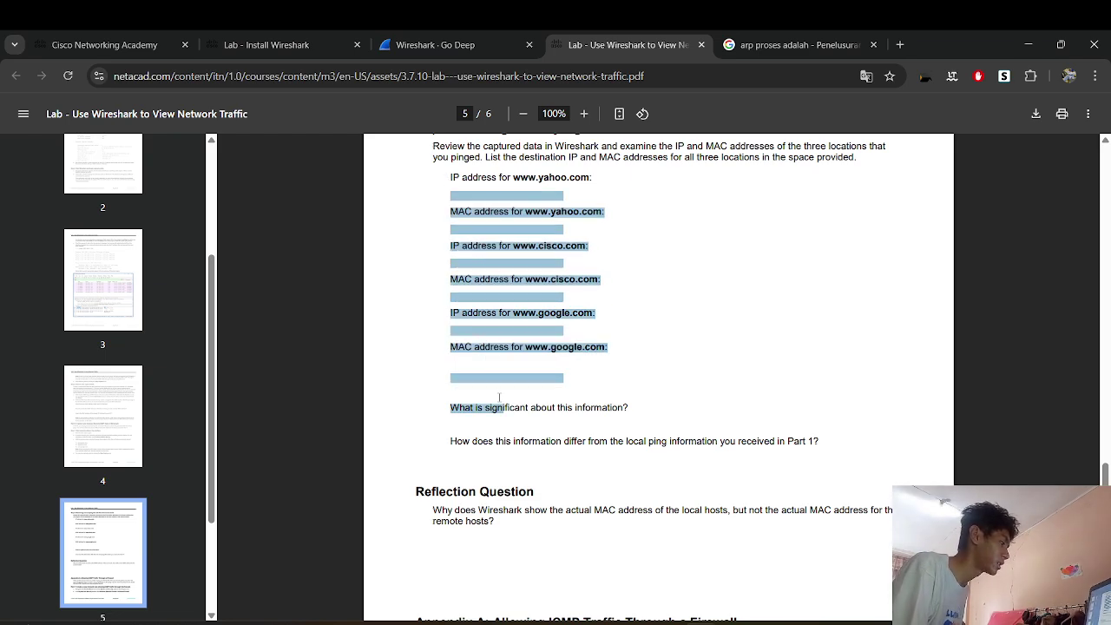
{"action": "left_click", "coordinate": [660, 501]}
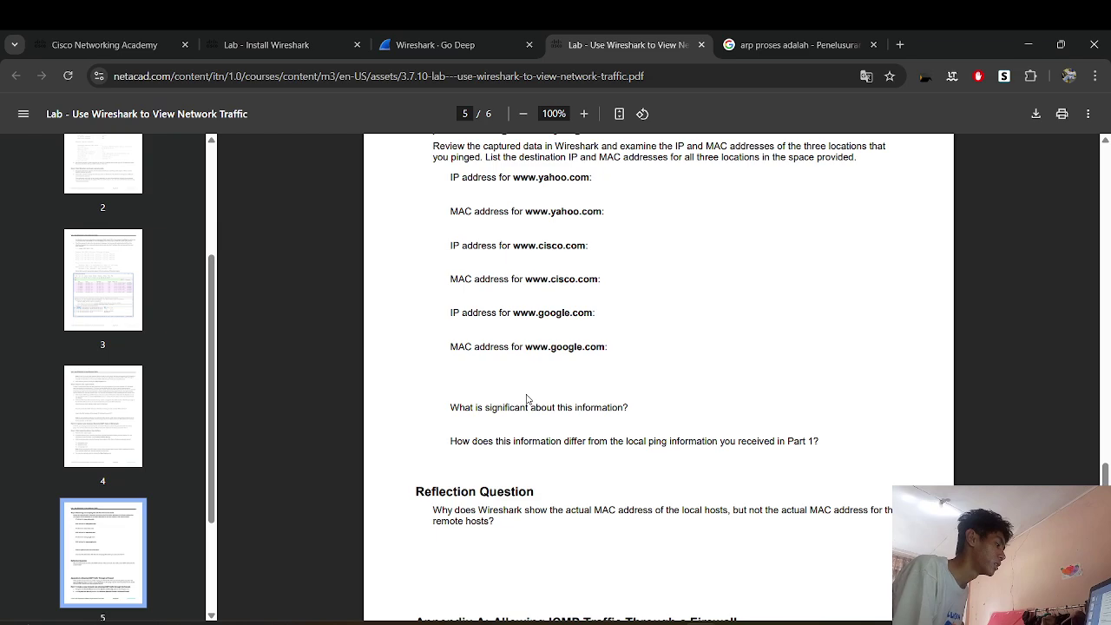
{"action": "scroll", "coordinate": [526, 398], "scroll_direction": "down", "scroll_amount": 2}
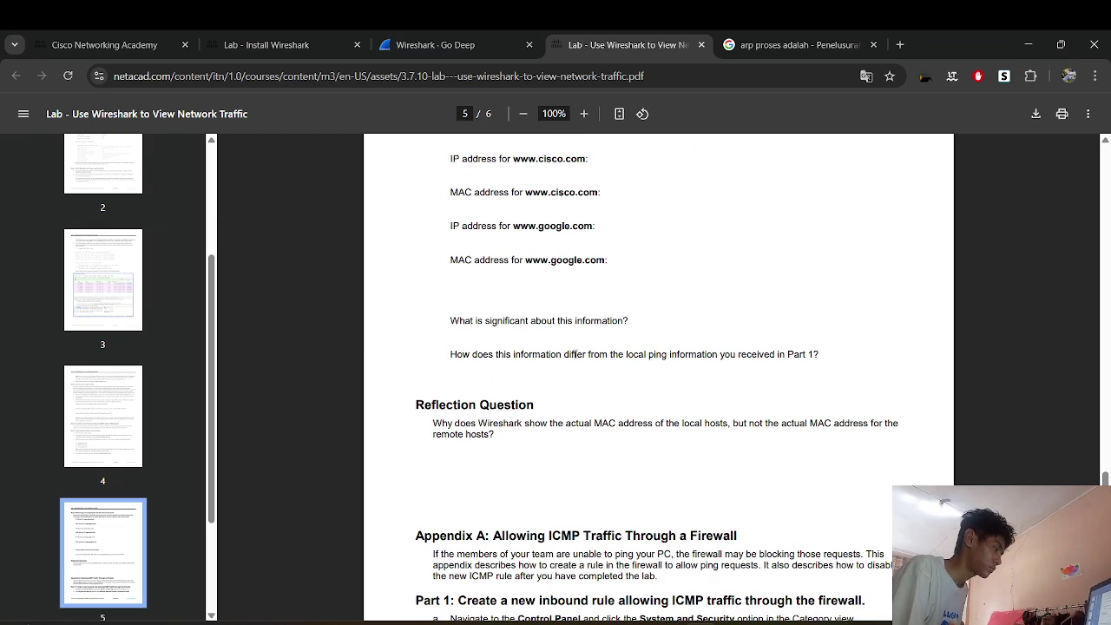
{"action": "left_click_drag", "start_coordinate": [448, 355], "coordinate": [607, 347]}
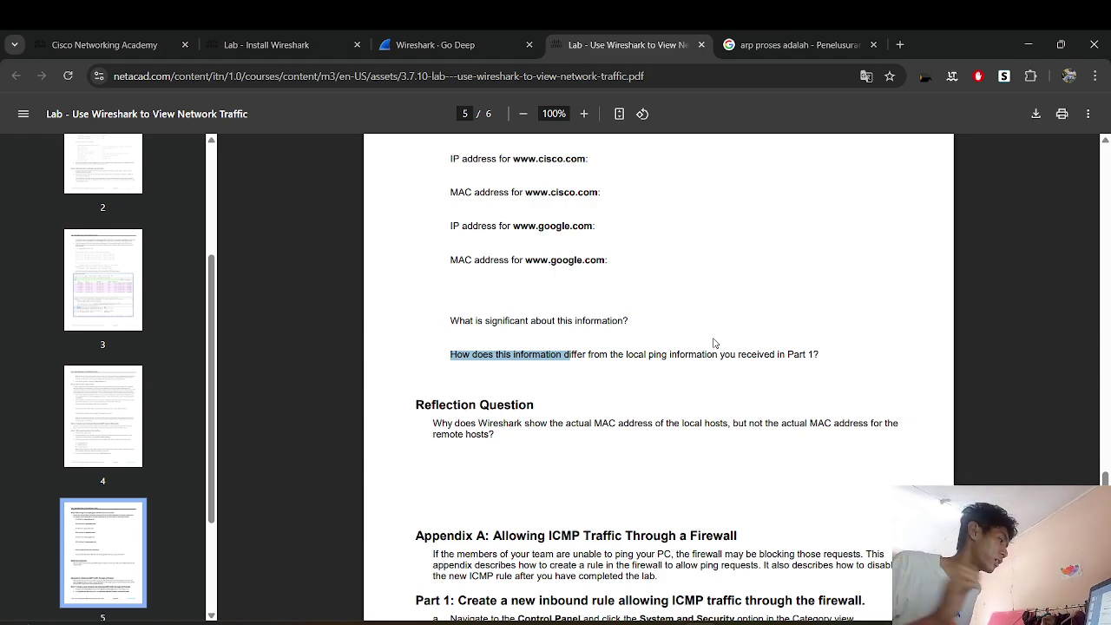
{"action": "left_click", "coordinate": [619, 424]}
{"action": "scroll", "coordinate": [619, 423], "scroll_direction": "down", "scroll_amount": 3}
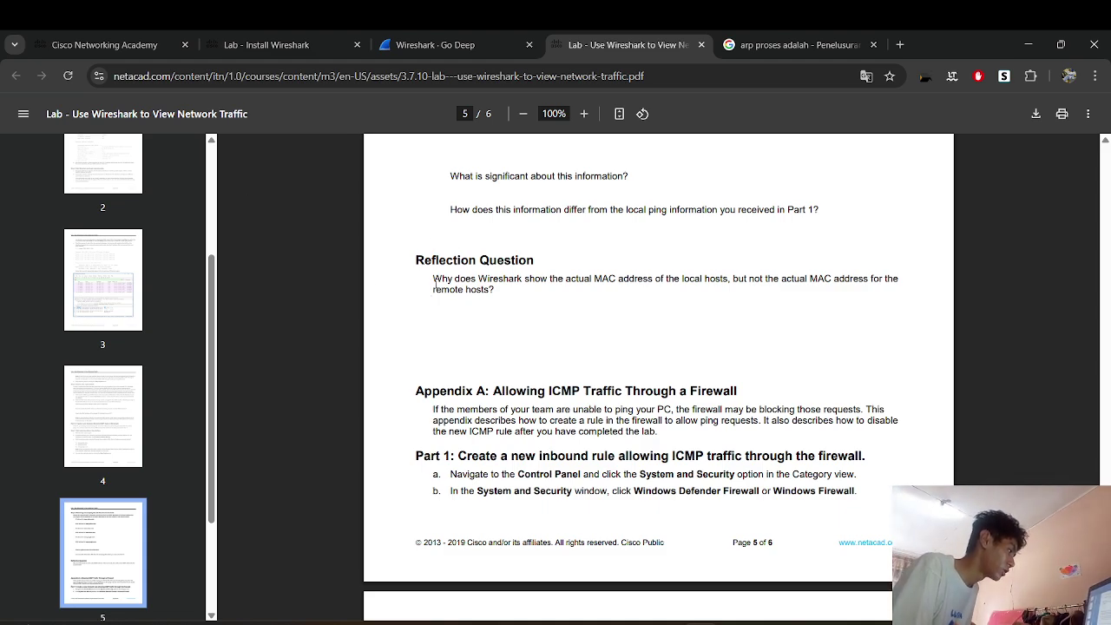
Translate the Reflection Question about the MAC addresses of local and remote hosts to Indonesian, and close the translation.
{"action": "left_click_drag", "start_coordinate": [434, 284], "coordinate": [496, 290]}
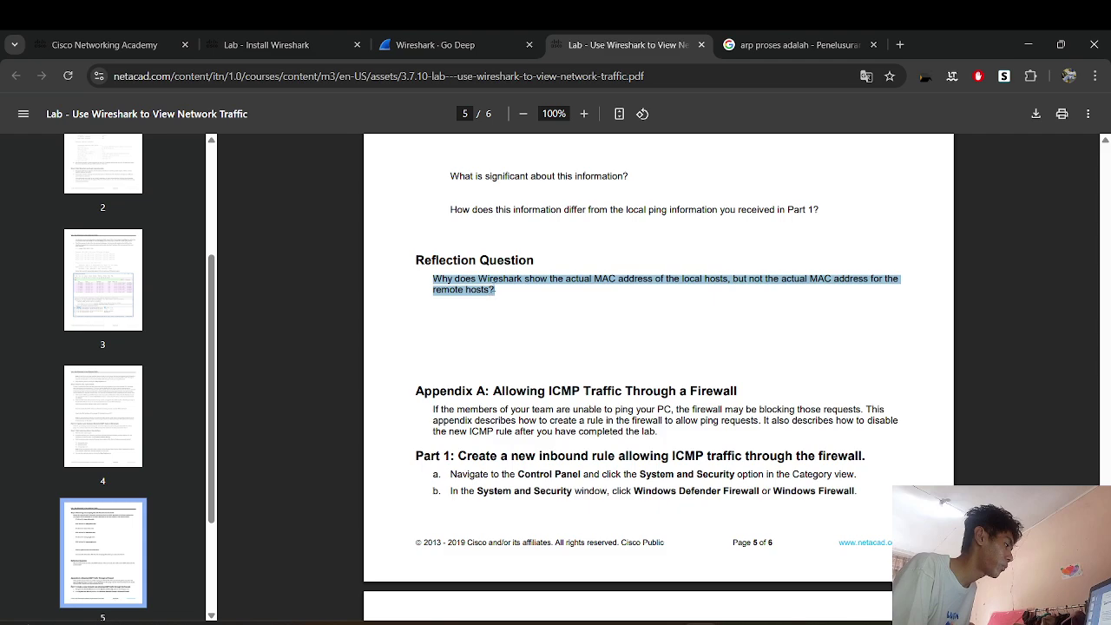
{"action": "right_click", "coordinate": [611, 278]}
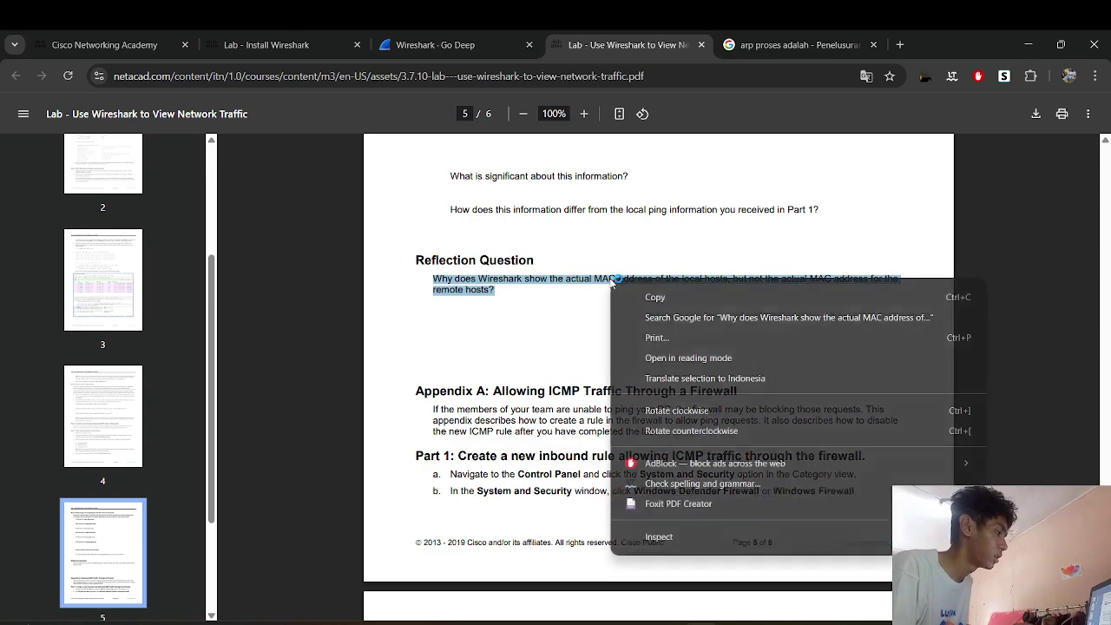
{"action": "left_click", "coordinate": [816, 283]}
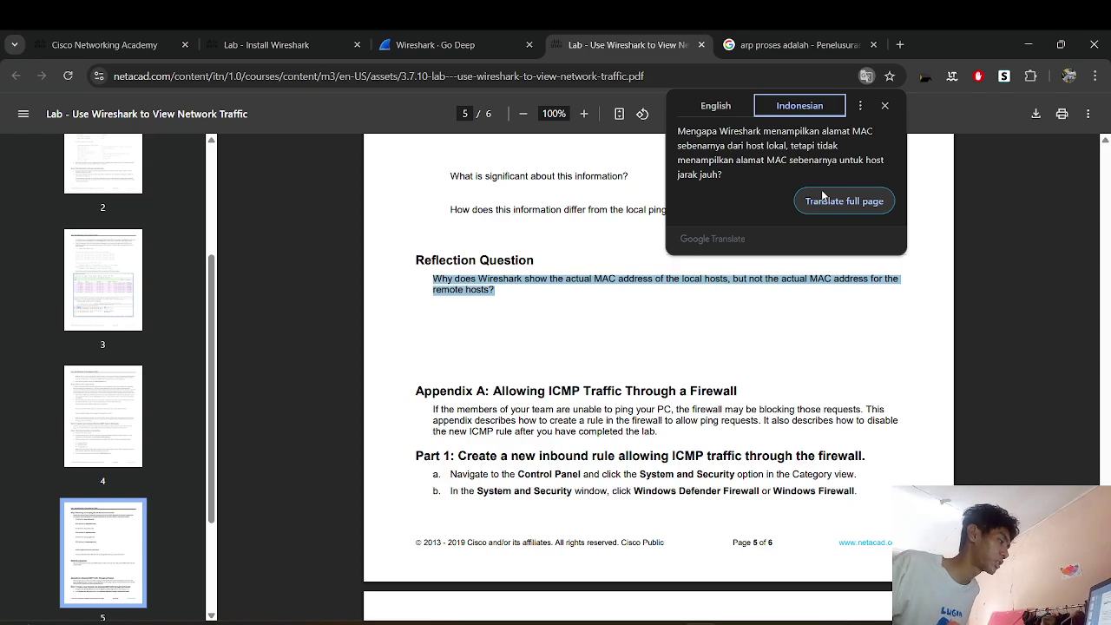
{"action": "left_click", "coordinate": [807, 369]}
Translate the introductory paragraph of Appendix A, Allowing ICMP Traffic Through a Firewall, to Indonesian.
{"action": "scroll", "coordinate": [807, 371], "scroll_direction": "down", "scroll_amount": 3}
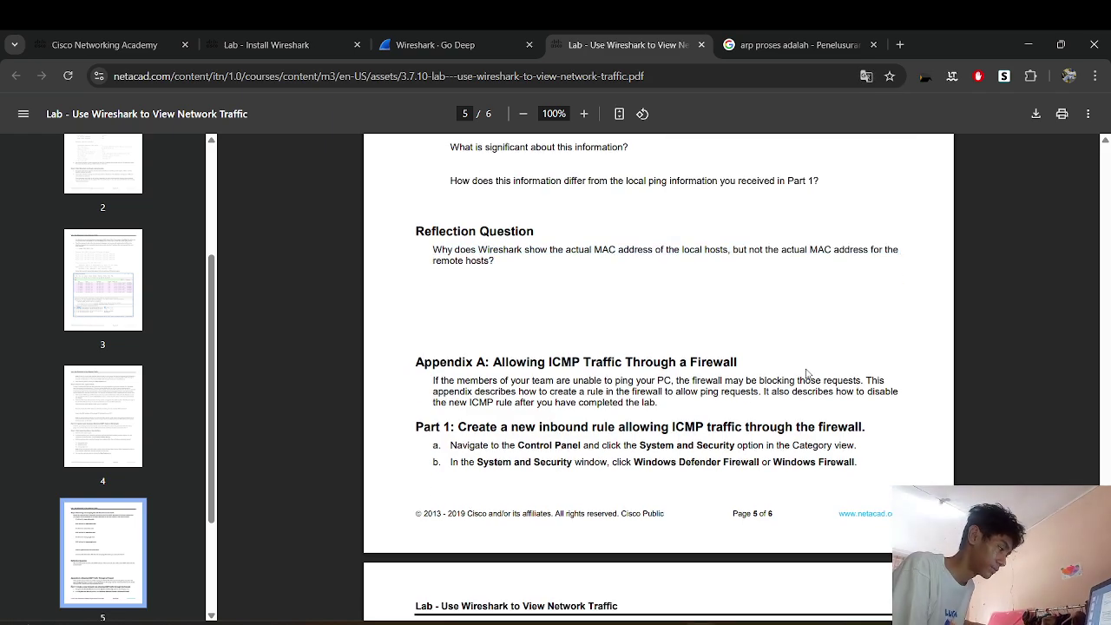
{"action": "scroll", "coordinate": [806, 373], "scroll_direction": "up", "scroll_amount": 2}
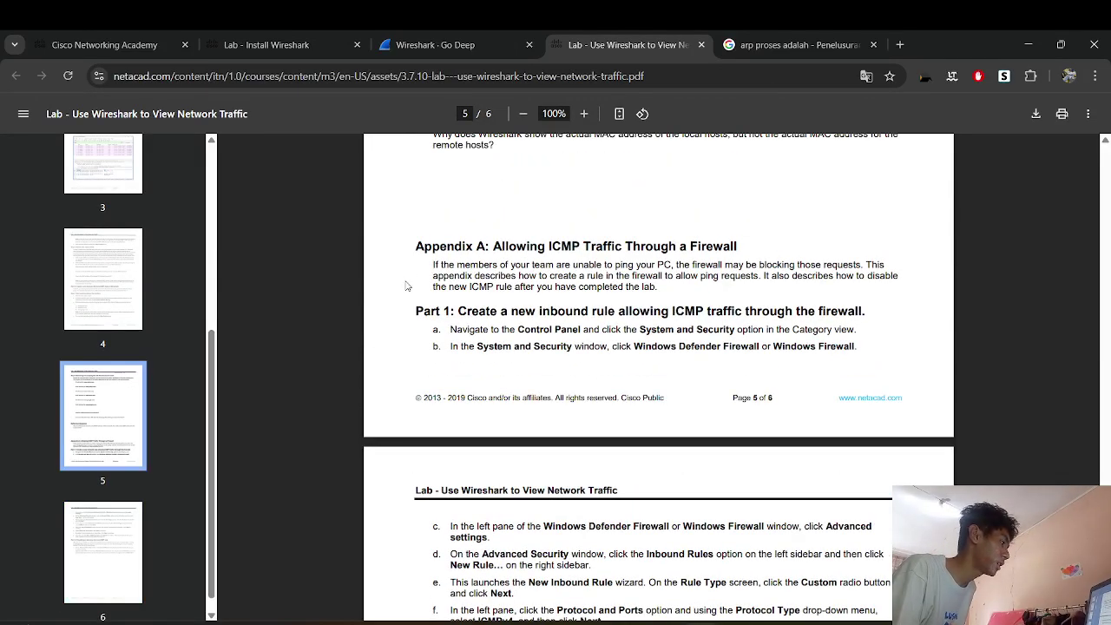
{"action": "left_click_drag", "start_coordinate": [657, 288], "coordinate": [433, 265]}
{"action": "right_click", "coordinate": [468, 279]}
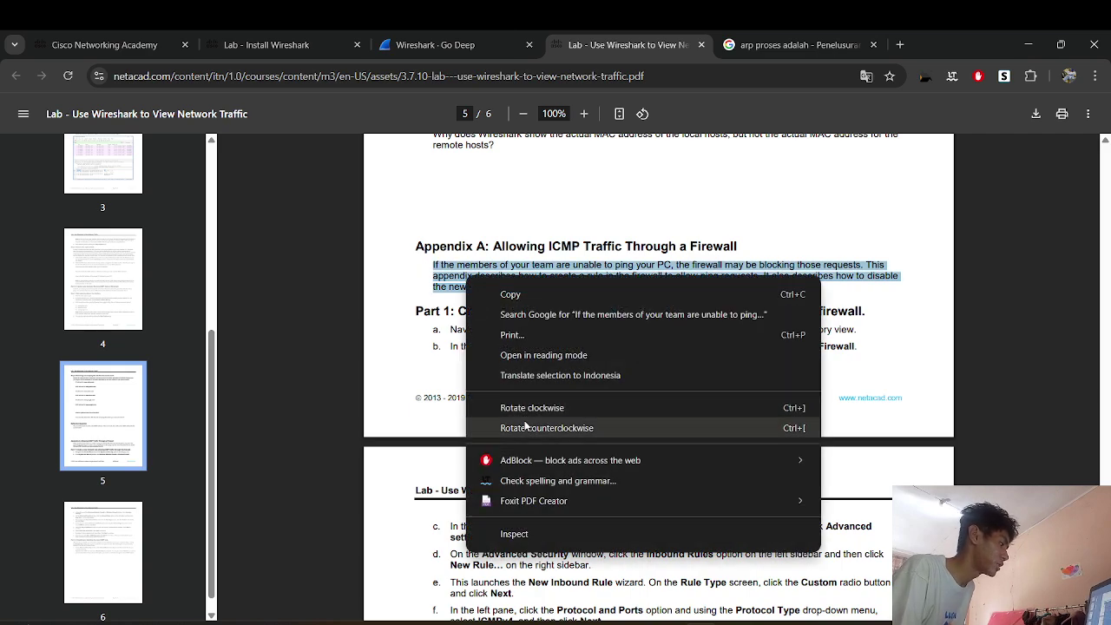
{"action": "left_click", "coordinate": [512, 376]}
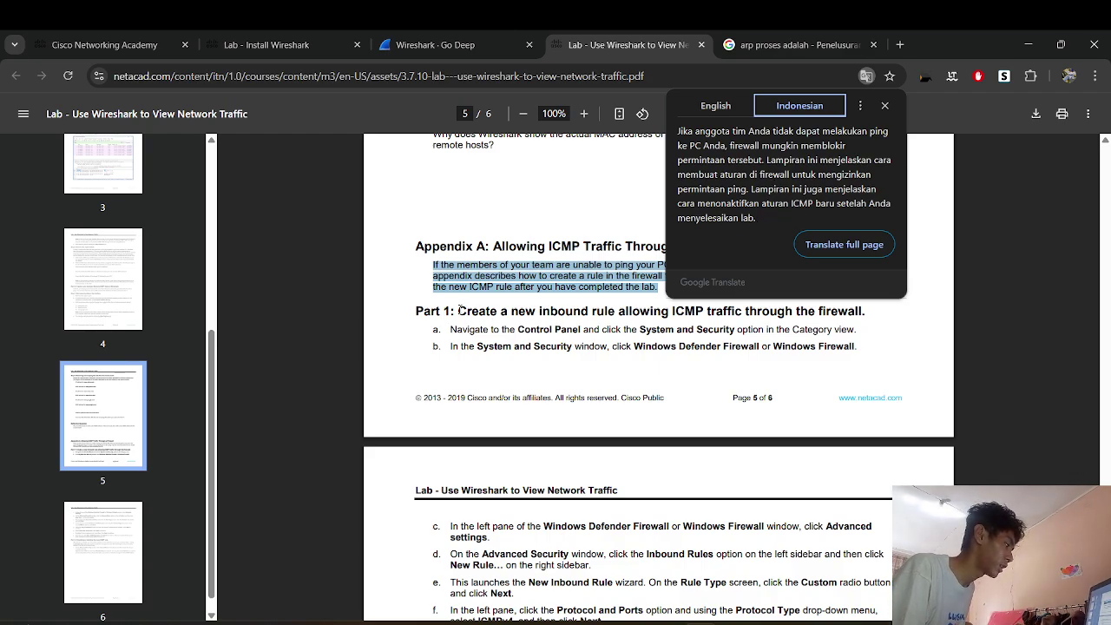
Read the Part 1 heading on creating an inbound rule for ICMP traffic and the instructions that follow it.
{"action": "left_click_drag", "start_coordinate": [460, 310], "coordinate": [739, 314]}
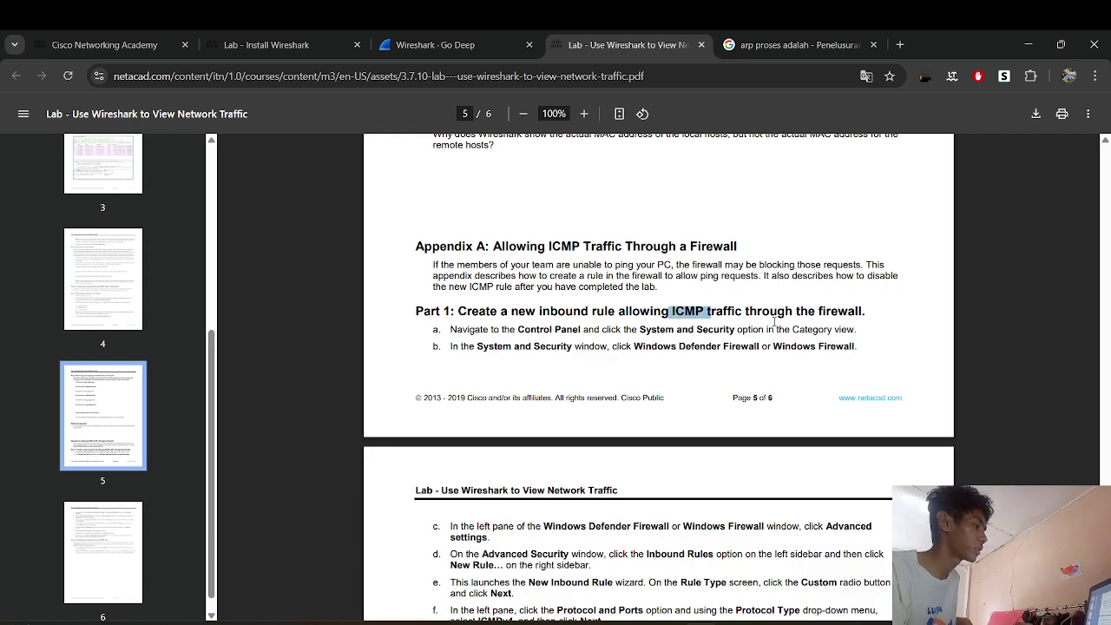
{"action": "left_click_drag", "start_coordinate": [866, 313], "coordinate": [661, 313]}
{"action": "right_click", "coordinate": [692, 320]}
{"action": "left_click", "coordinate": [638, 315]}
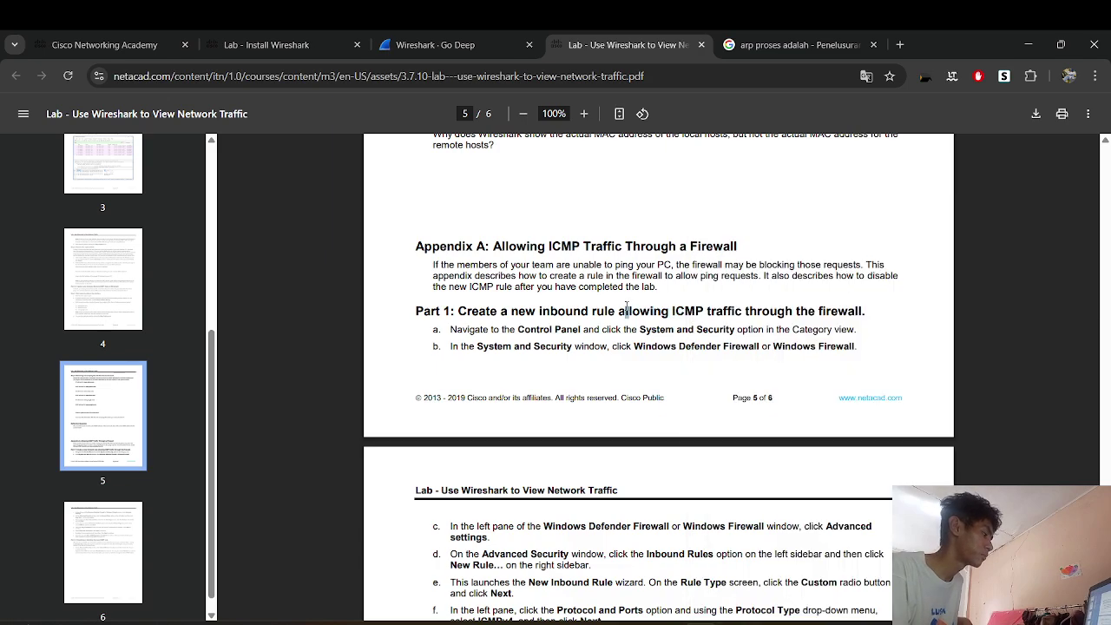
{"action": "left_click_drag", "start_coordinate": [525, 312], "coordinate": [876, 312]}
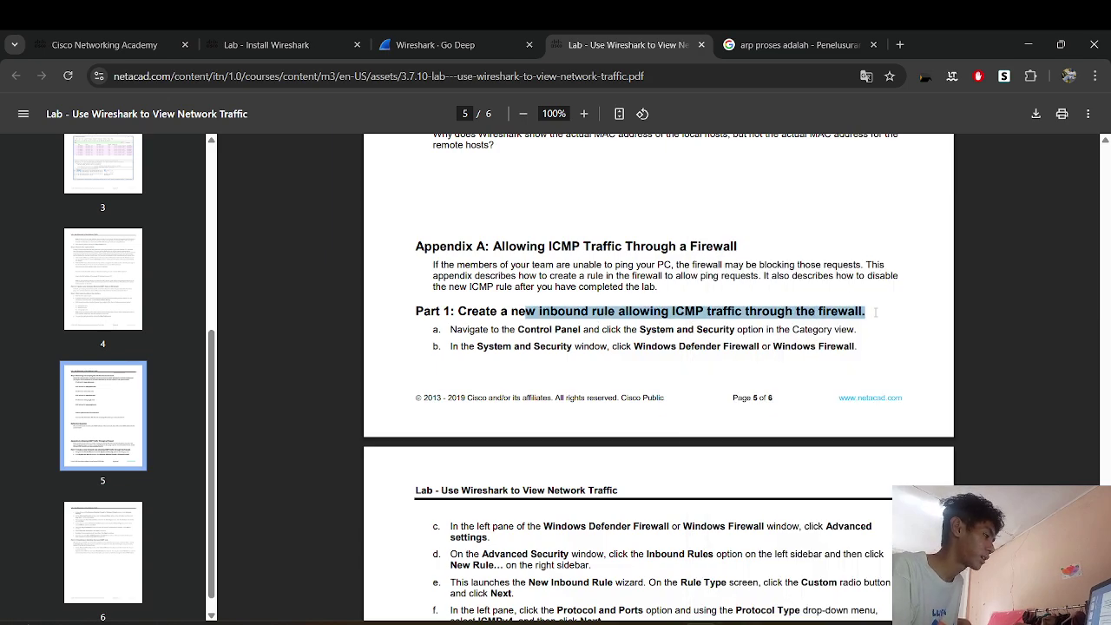
{"action": "right_click", "coordinate": [850, 314]}
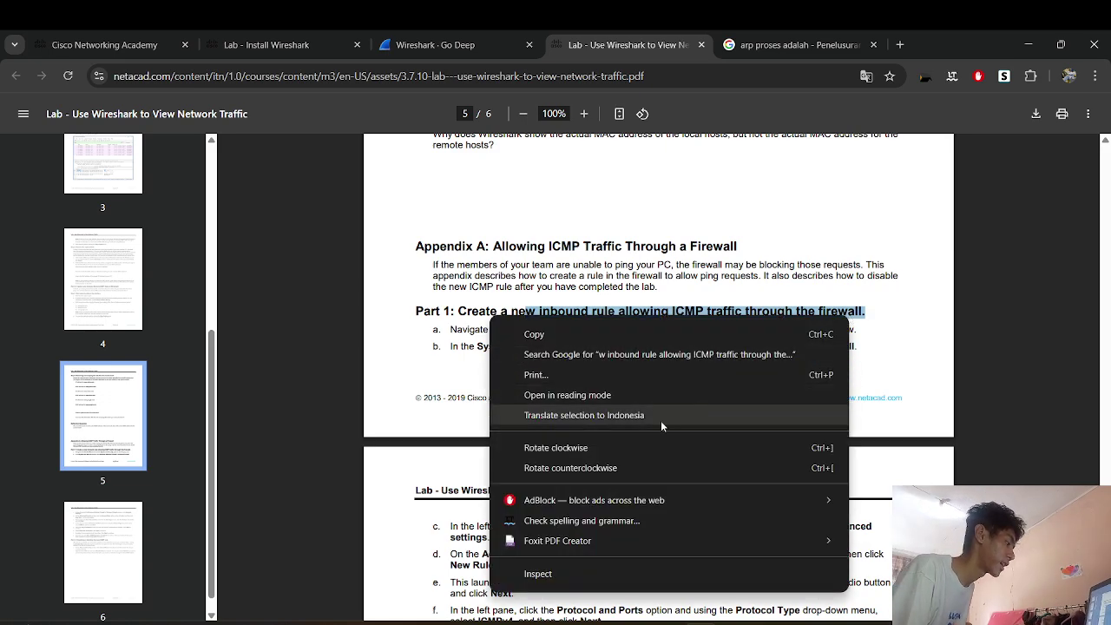
{"action": "left_click_drag", "start_coordinate": [610, 287], "coordinate": [597, 287]}
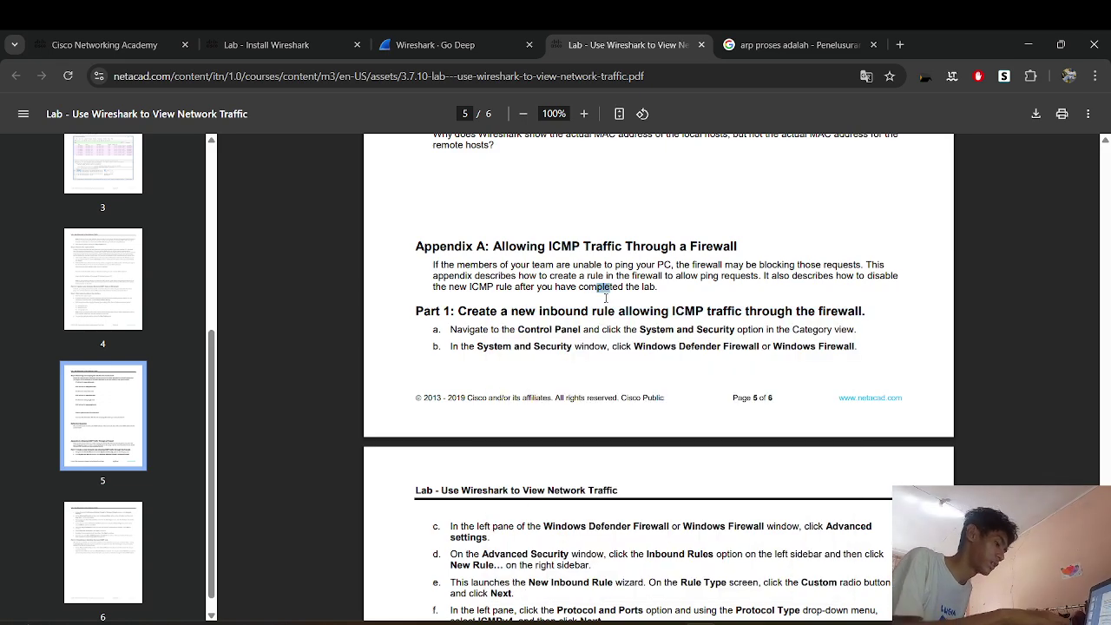
{"action": "scroll", "coordinate": [606, 298], "scroll_direction": "down", "scroll_amount": 1}
{"action": "scroll", "coordinate": [606, 297], "scroll_direction": "down", "scroll_amount": 1}
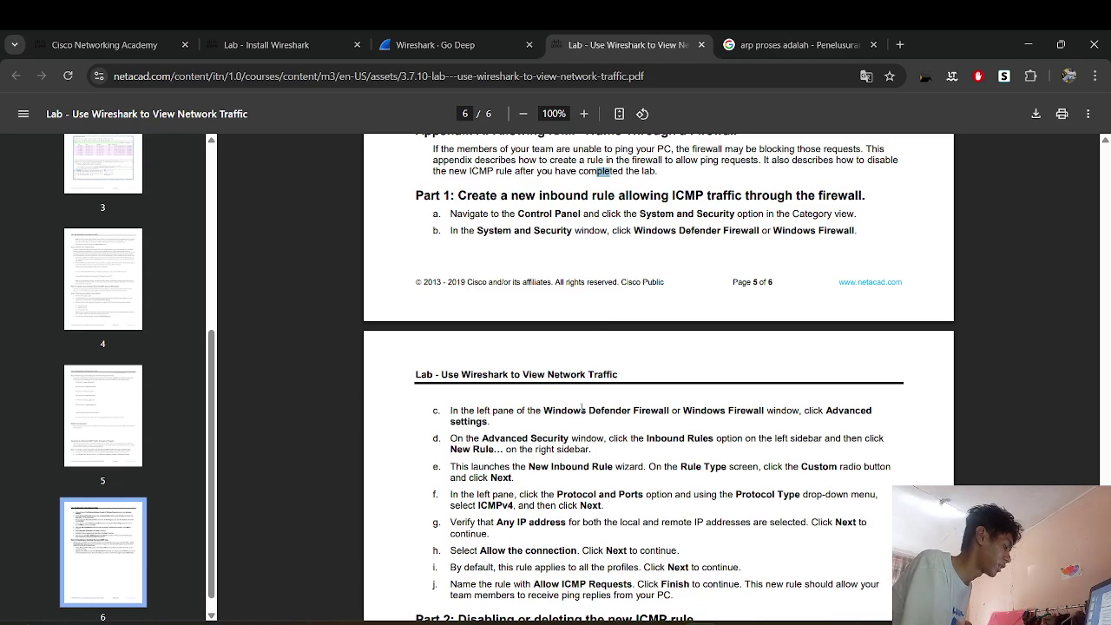
Open Windows Defender Firewall by running firewall.cpl, and open its advanced settings.
{"action": "key", "text": "super+r"}
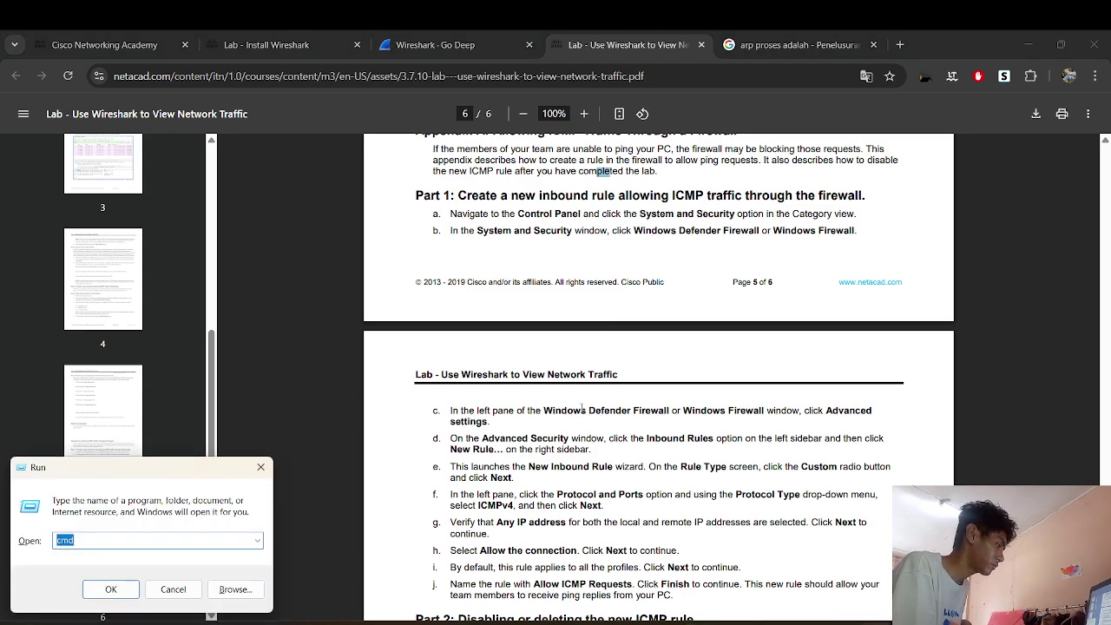
{"action": "key", "text": "BackSpace"}
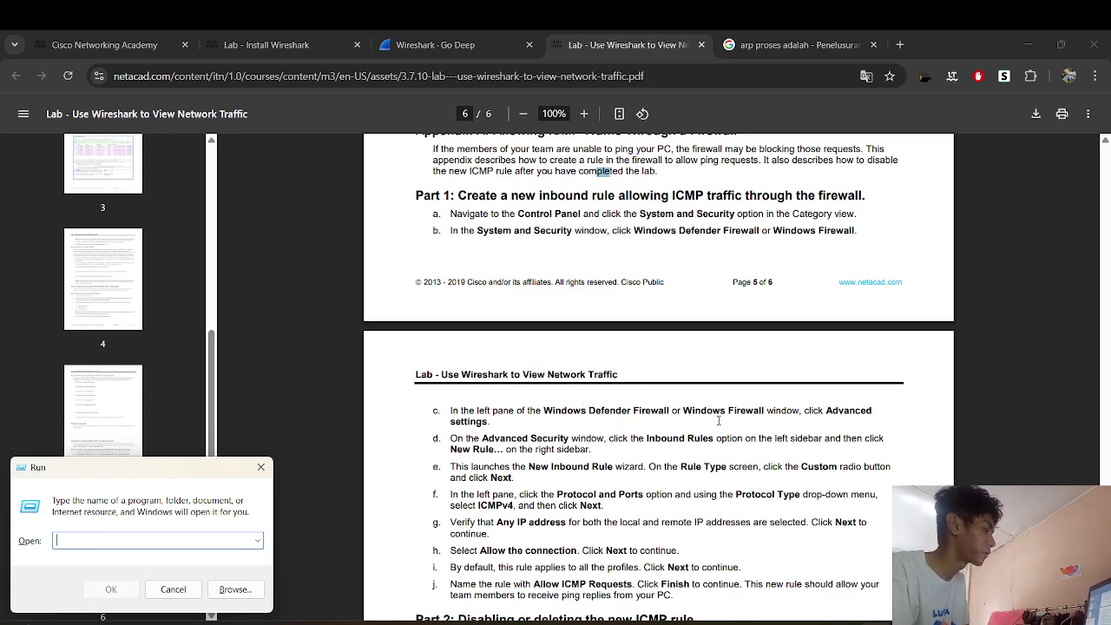
{"action": "left_click", "coordinate": [257, 540]}
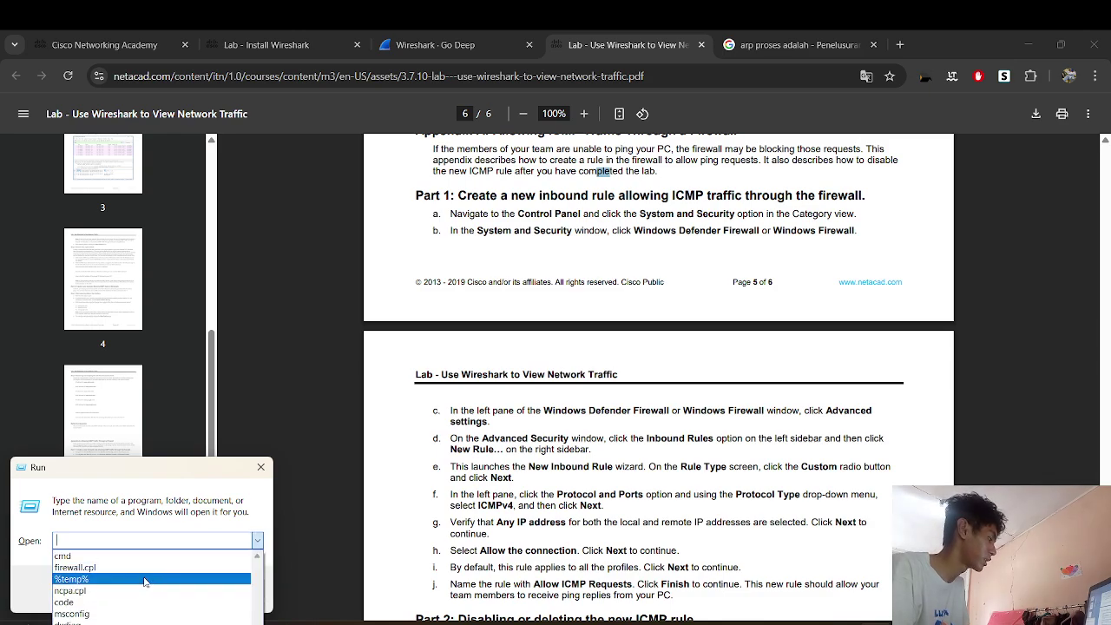
{"action": "left_click", "coordinate": [209, 567]}
{"action": "left_click", "coordinate": [110, 585]}
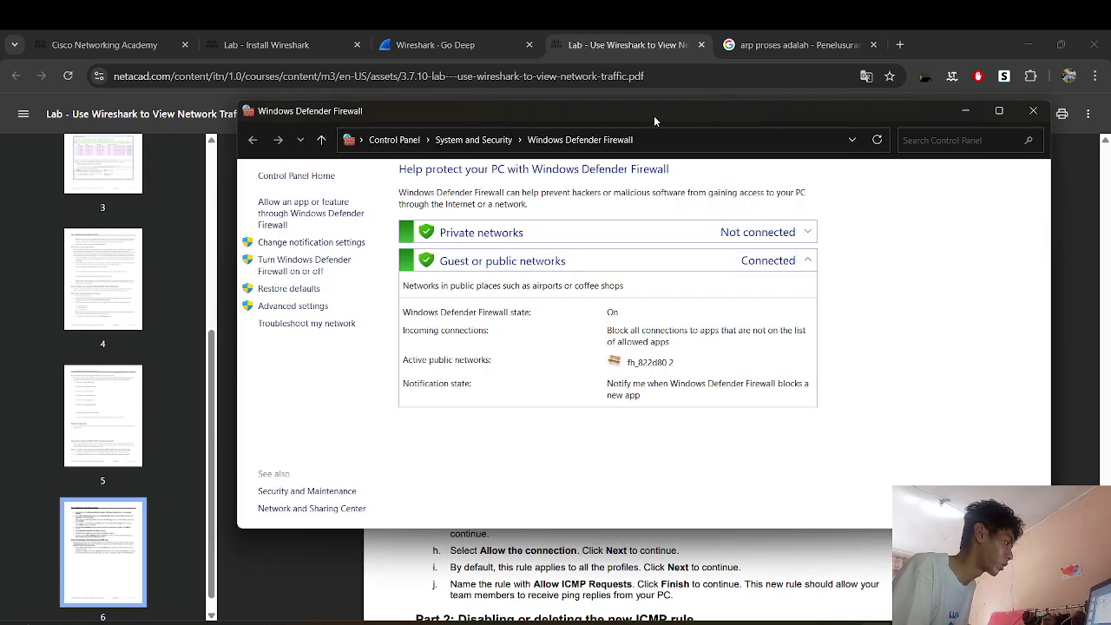
{"action": "left_click", "coordinate": [293, 306]}
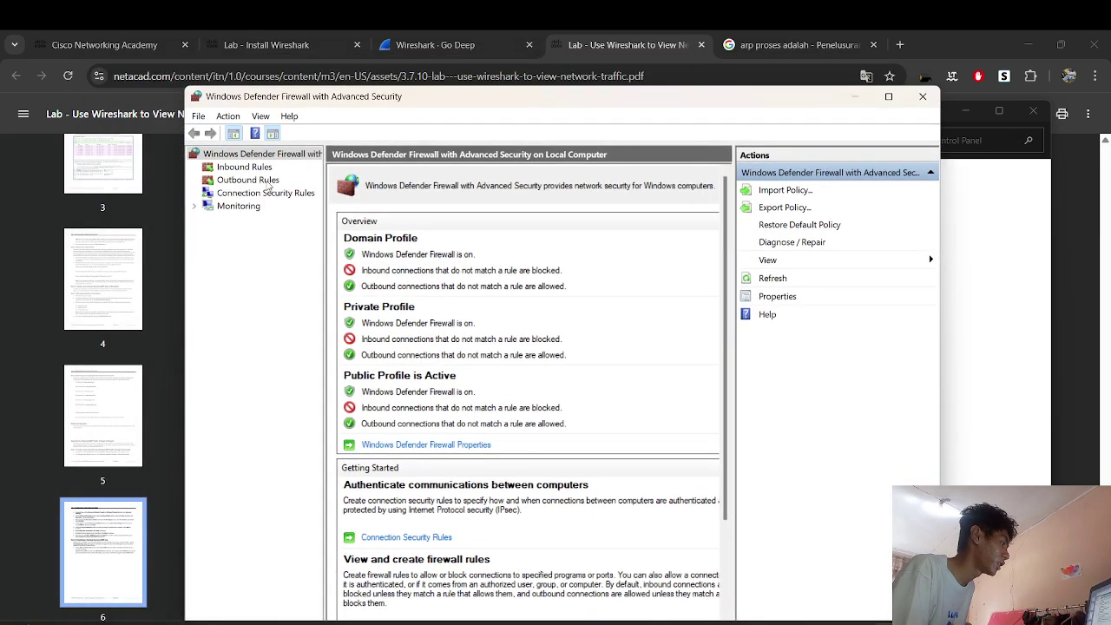
Start a new inbound firewall rule of the Custom type and proceed to its protocol and ports settings.
{"action": "left_click", "coordinate": [250, 167]}
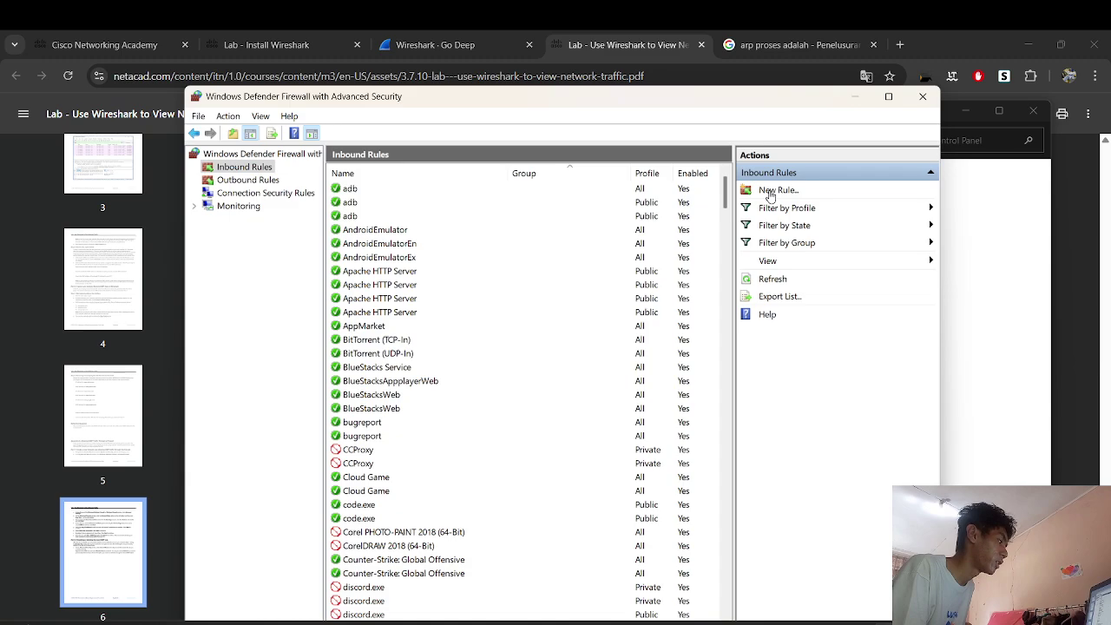
{"action": "left_click", "coordinate": [769, 191]}
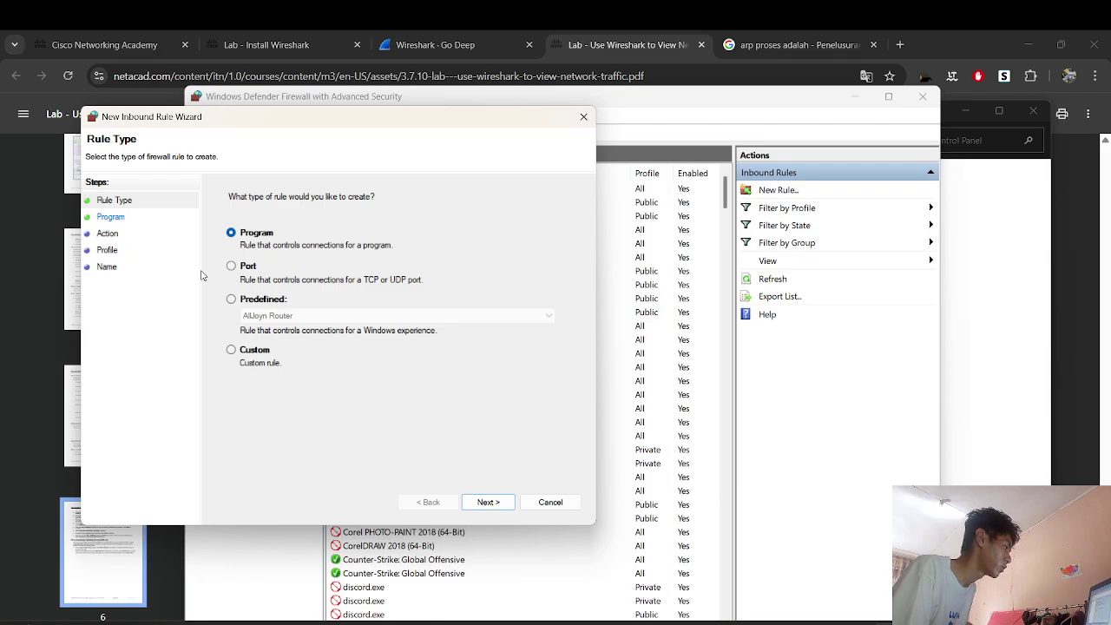
{"action": "left_click", "coordinate": [231, 350]}
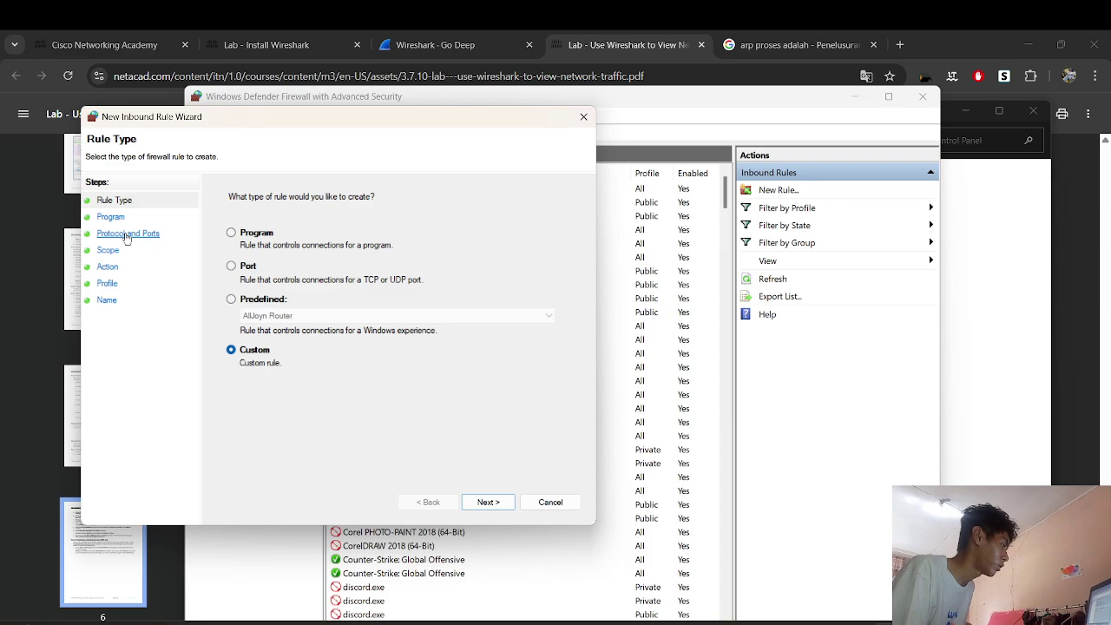
{"action": "key", "text": "Return"}
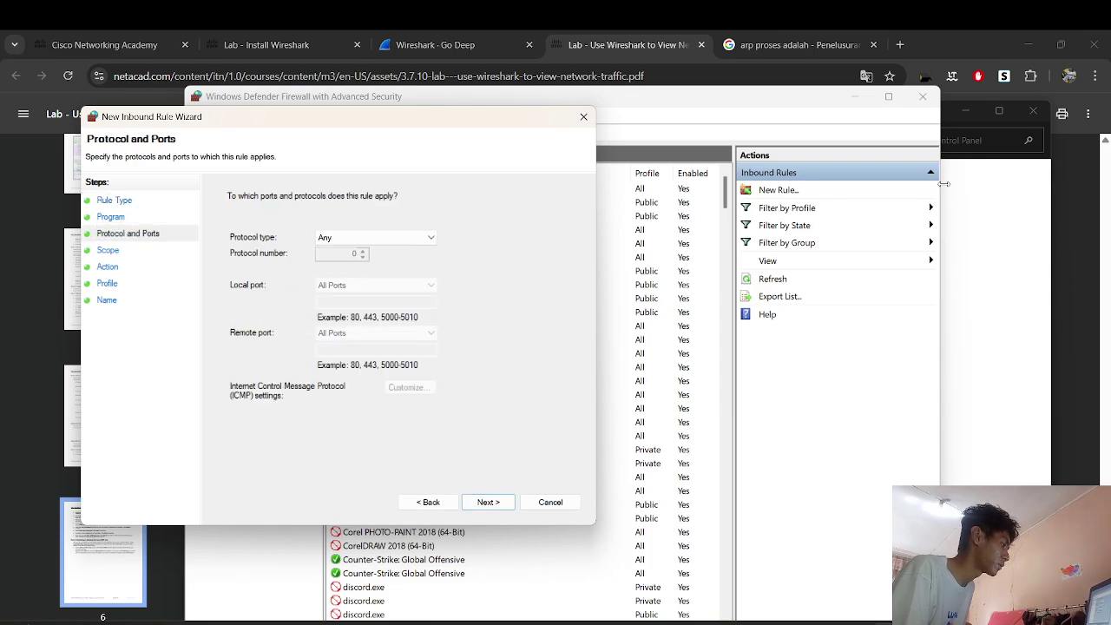
Set the rule's protocol type to ICMPv4, check it against instruction f in the lab PDF, and continue to the scope settings.
{"action": "left_click", "coordinate": [411, 237]}
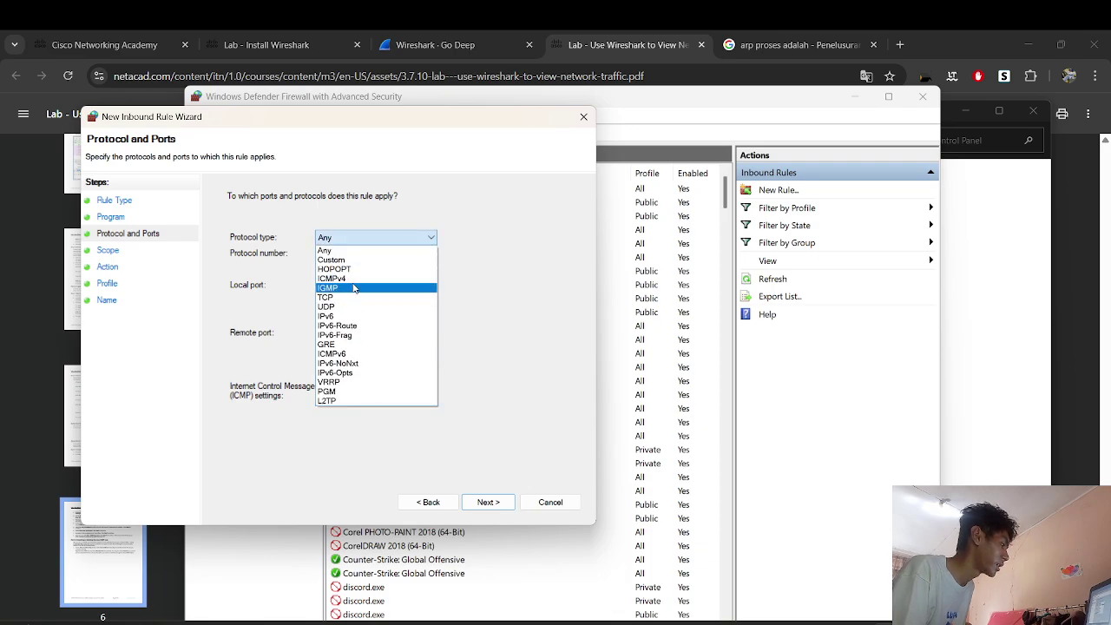
{"action": "left_click", "coordinate": [348, 281]}
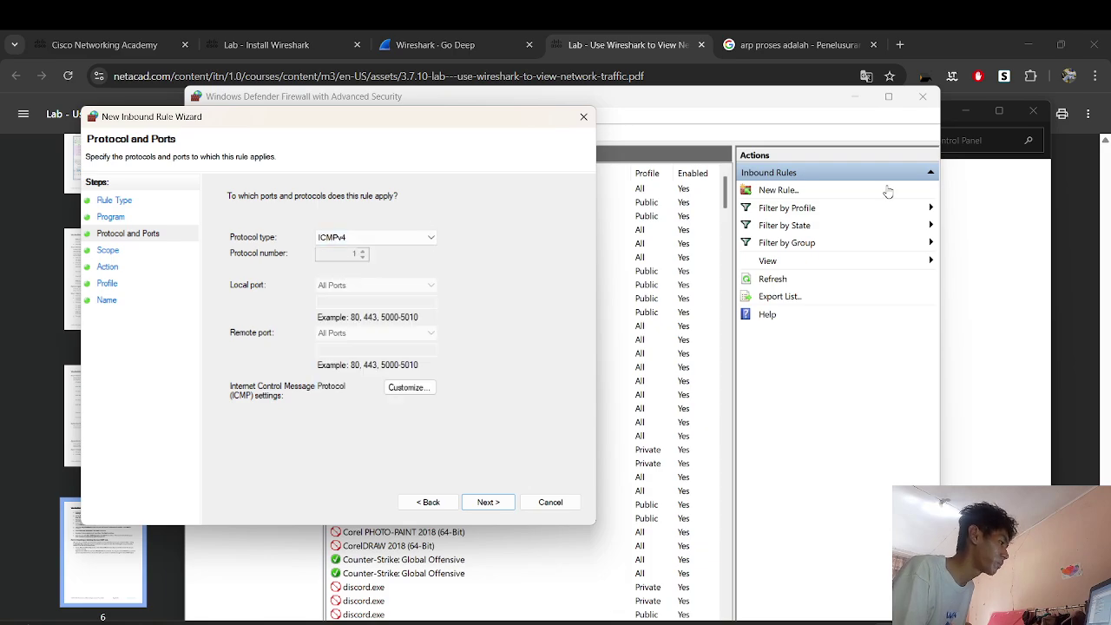
{"action": "left_click", "coordinate": [1062, 265]}
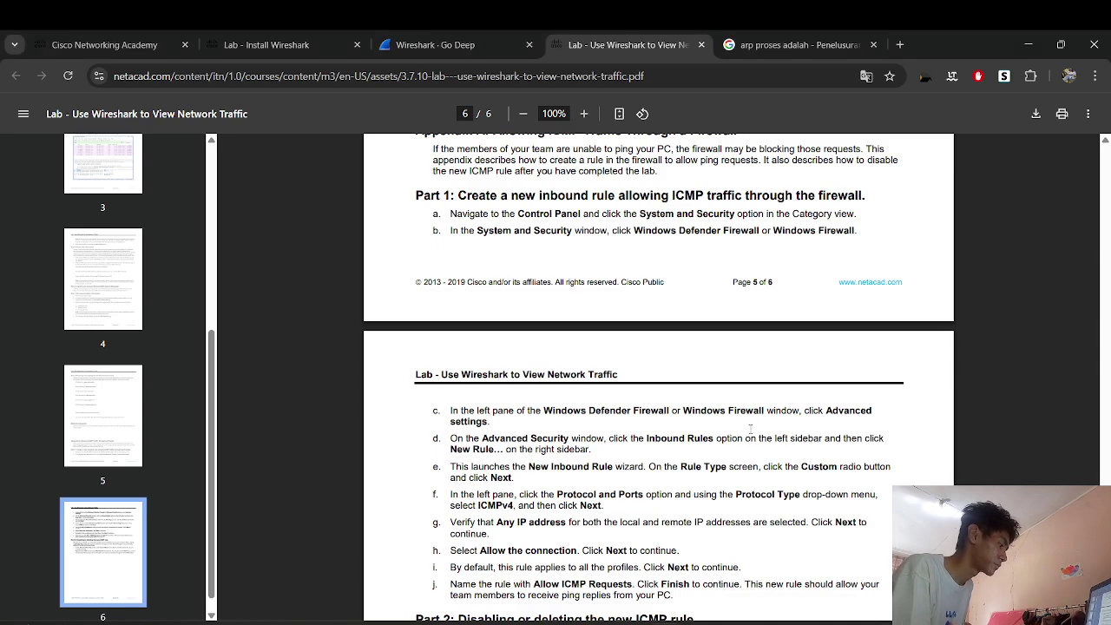
{"action": "scroll", "coordinate": [751, 428], "scroll_direction": "down", "scroll_amount": 1}
{"action": "left_click_drag", "start_coordinate": [468, 477], "coordinate": [526, 476]}
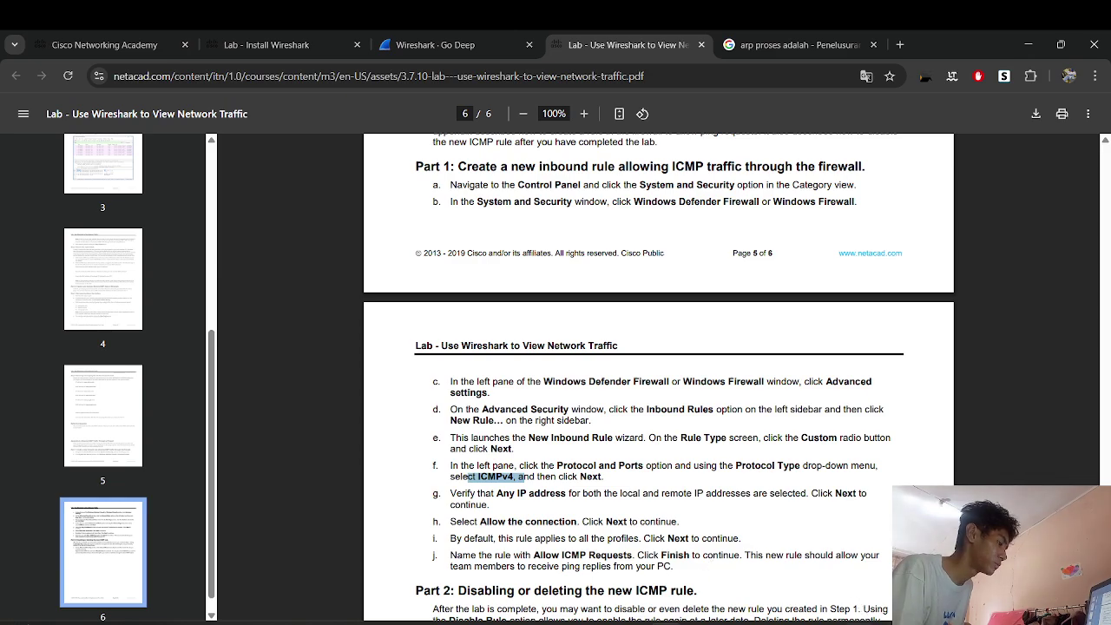
{"action": "mouse_move", "coordinate": [866, 623]}
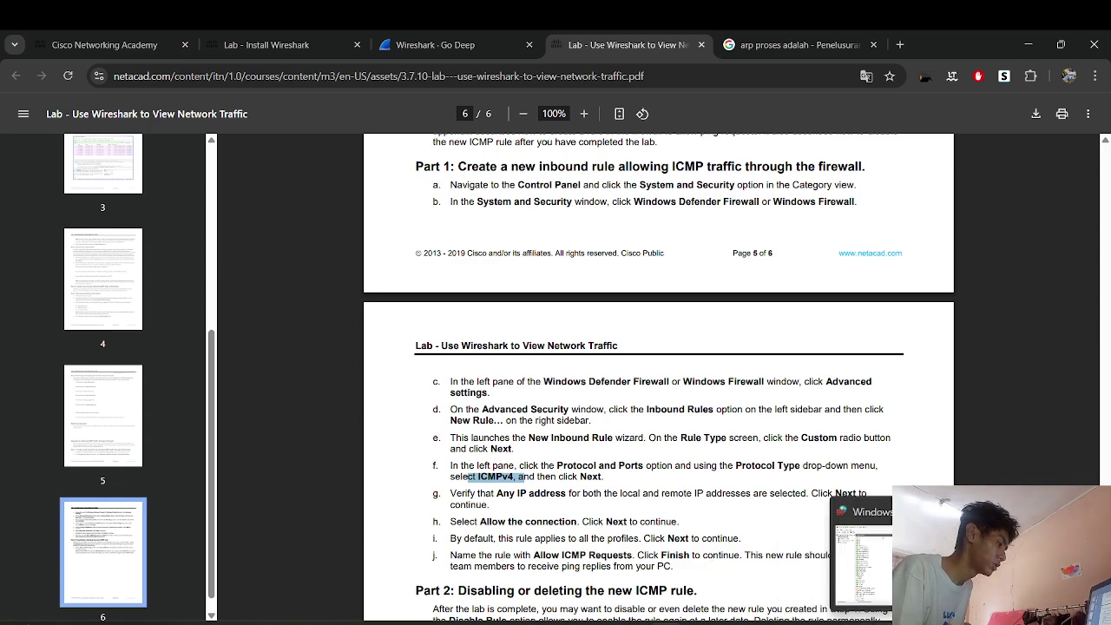
{"action": "left_click", "coordinate": [904, 622]}
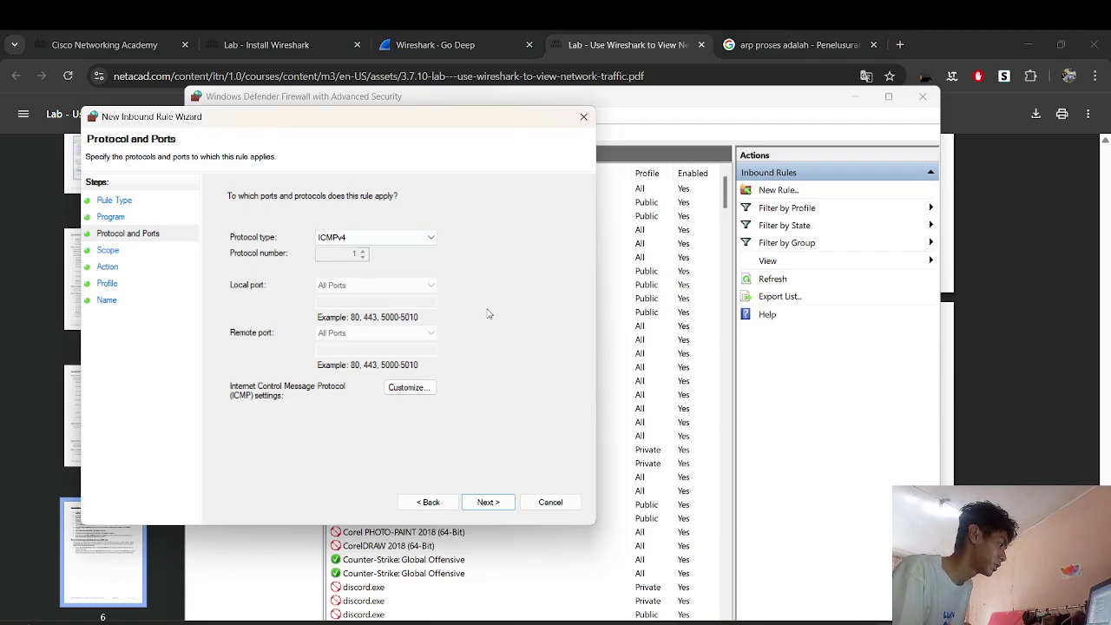
{"action": "left_click", "coordinate": [489, 501]}
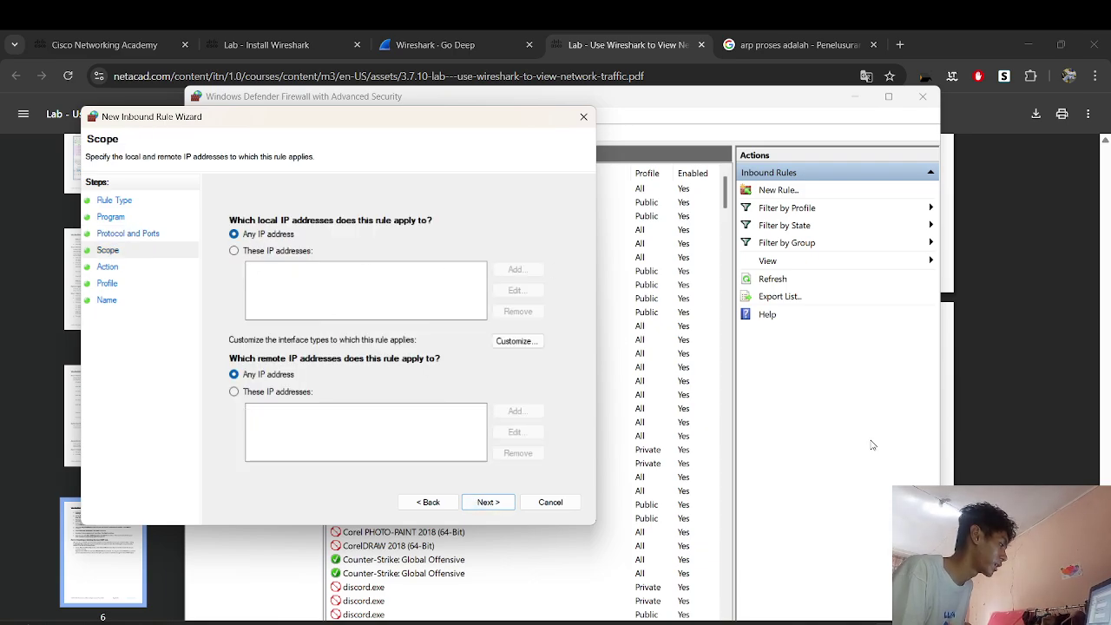
Check instruction g in the lab PDF and accept Any IP address for both the local and remote scope.
{"action": "left_click", "coordinate": [727, 511]}
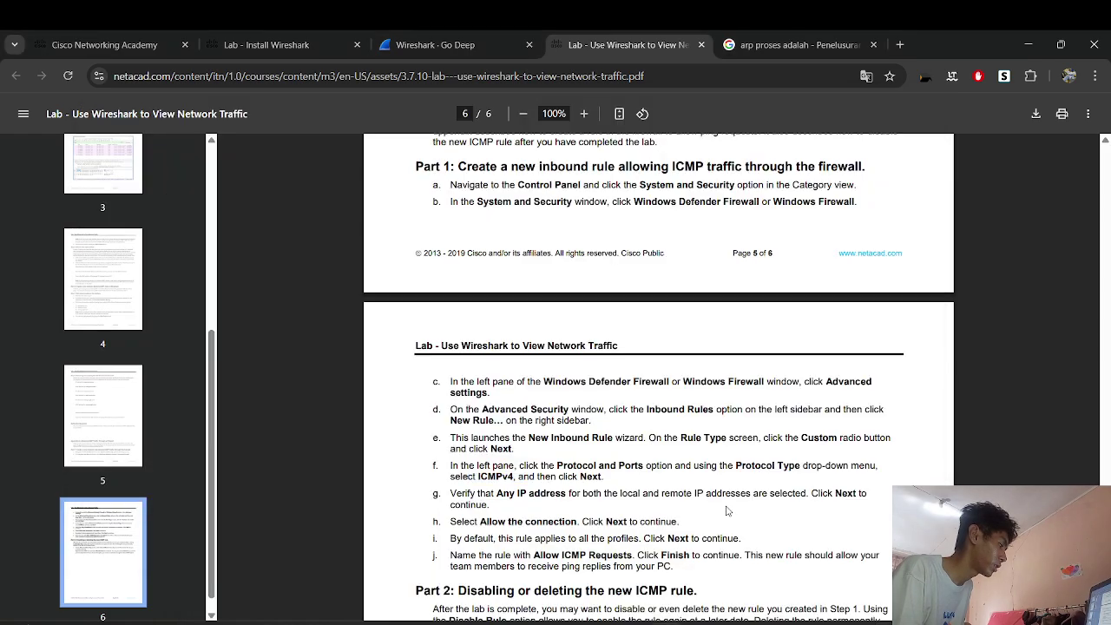
{"action": "left_click_drag", "start_coordinate": [518, 493], "coordinate": [692, 494]}
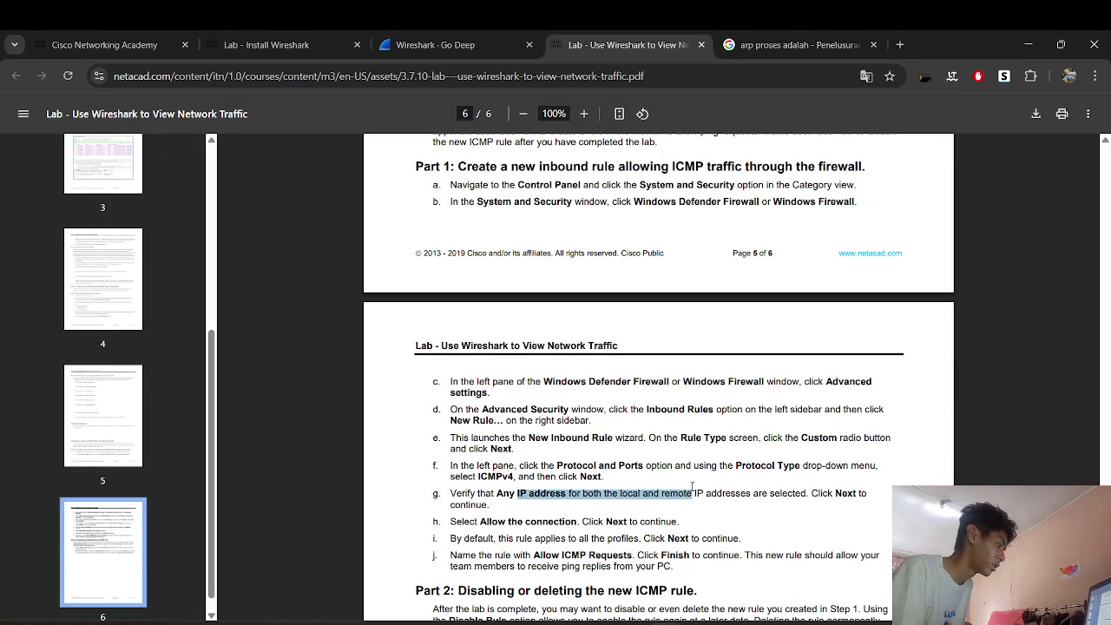
{"action": "left_click_drag", "start_coordinate": [564, 493], "coordinate": [669, 494]}
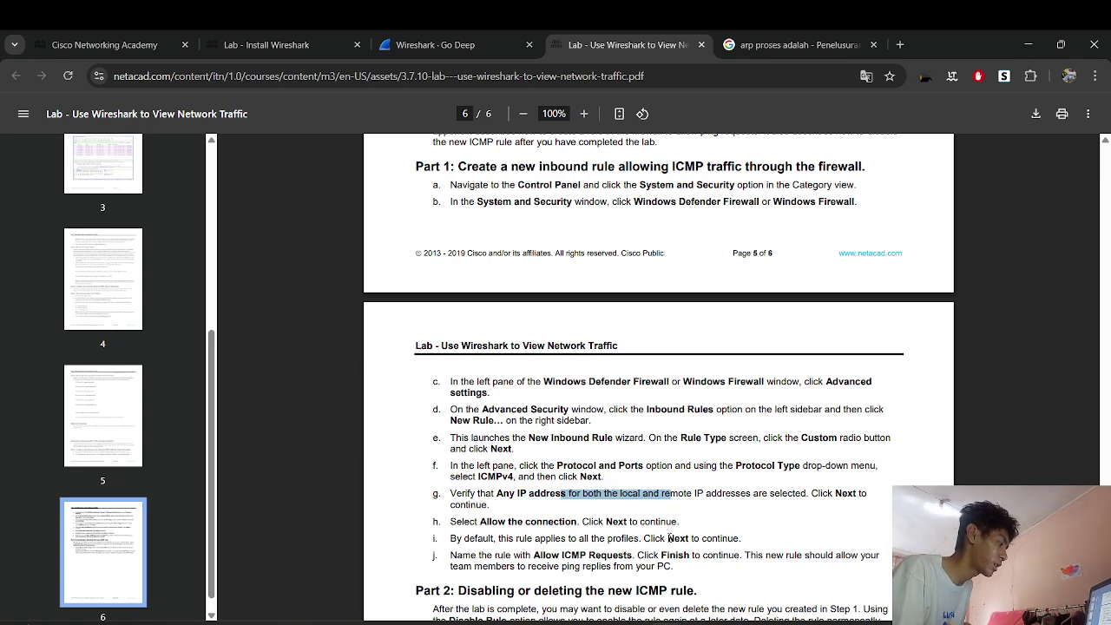
{"action": "key", "text": "alt+Tab"}
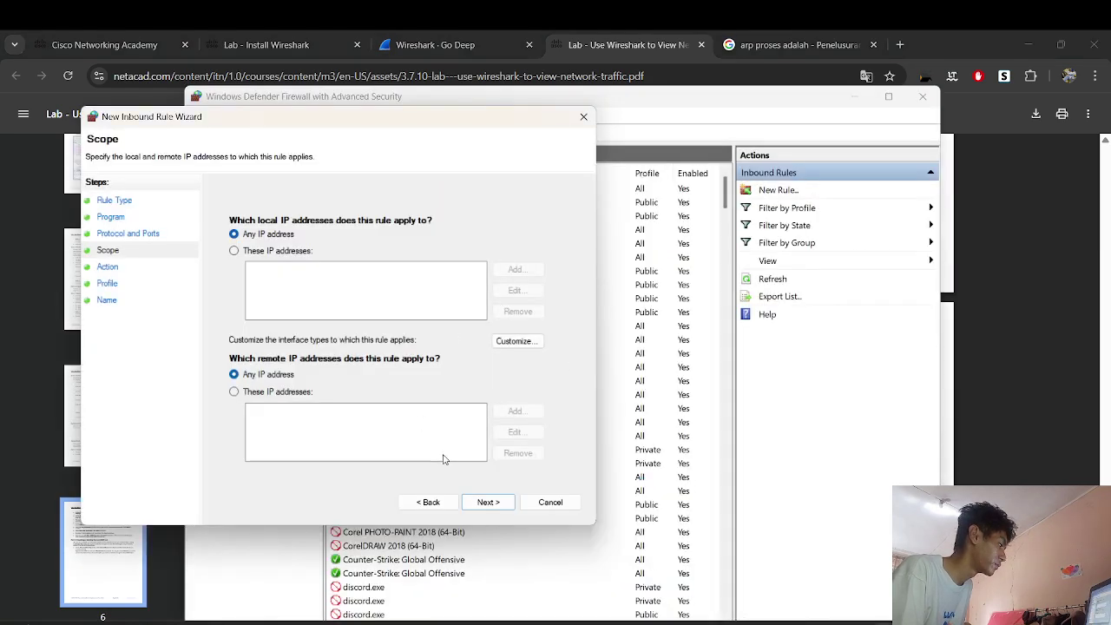
{"action": "left_click", "coordinate": [490, 504]}
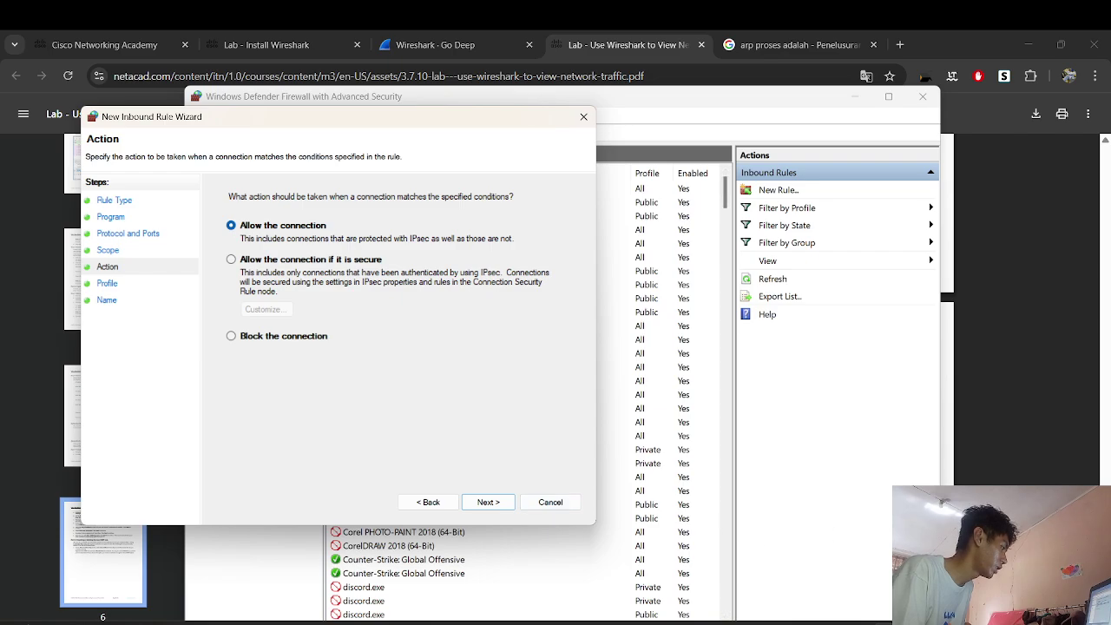
Check instruction h in the lab PDF and accept Allow the connection as the rule's action.
{"action": "key", "text": "alt+Tab"}
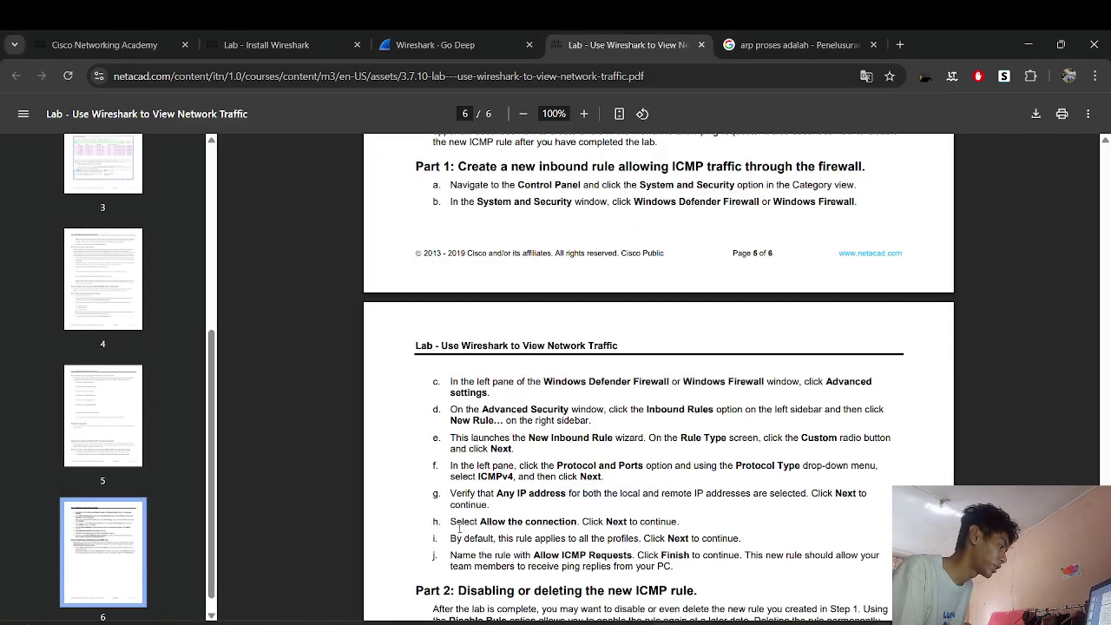
{"action": "left_click_drag", "start_coordinate": [453, 522], "coordinate": [525, 521]}
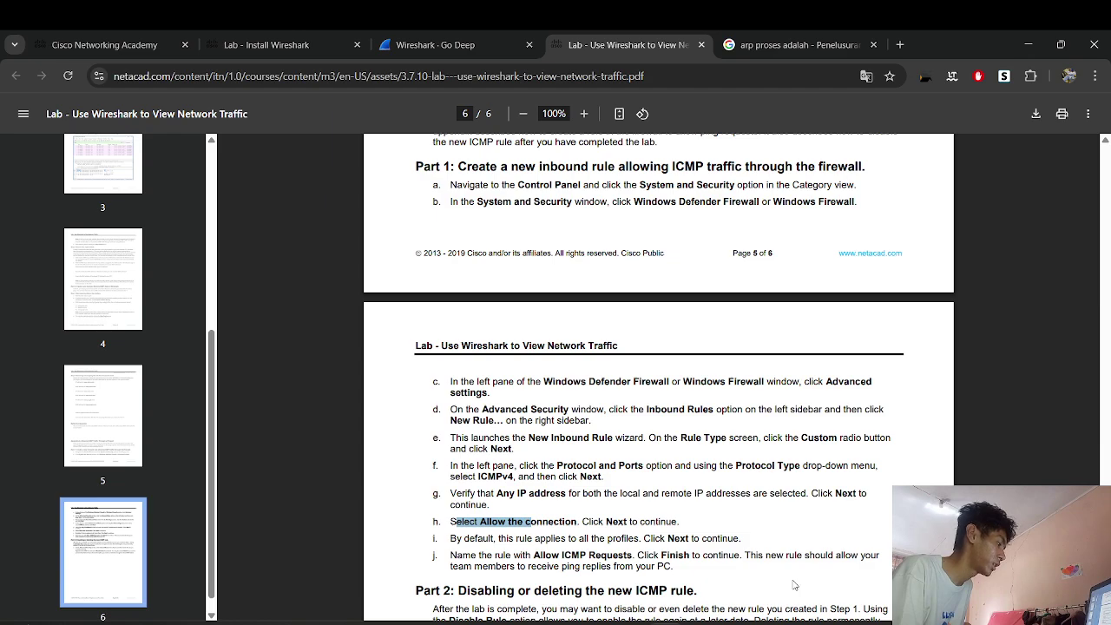
{"action": "key", "text": "alt+Tab"}
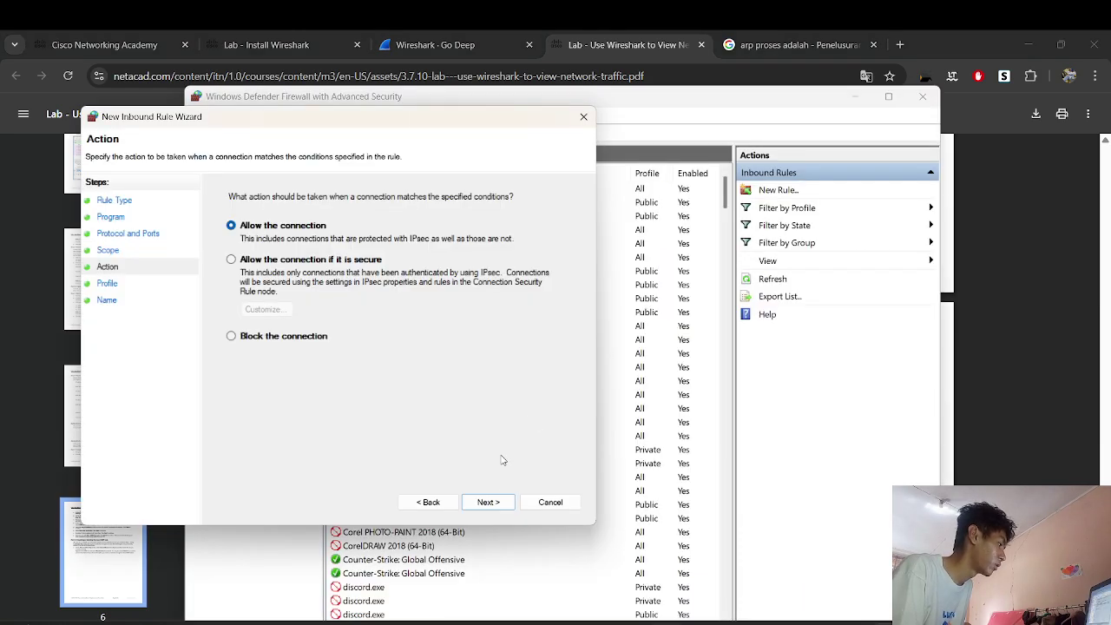
{"action": "left_click", "coordinate": [489, 503]}
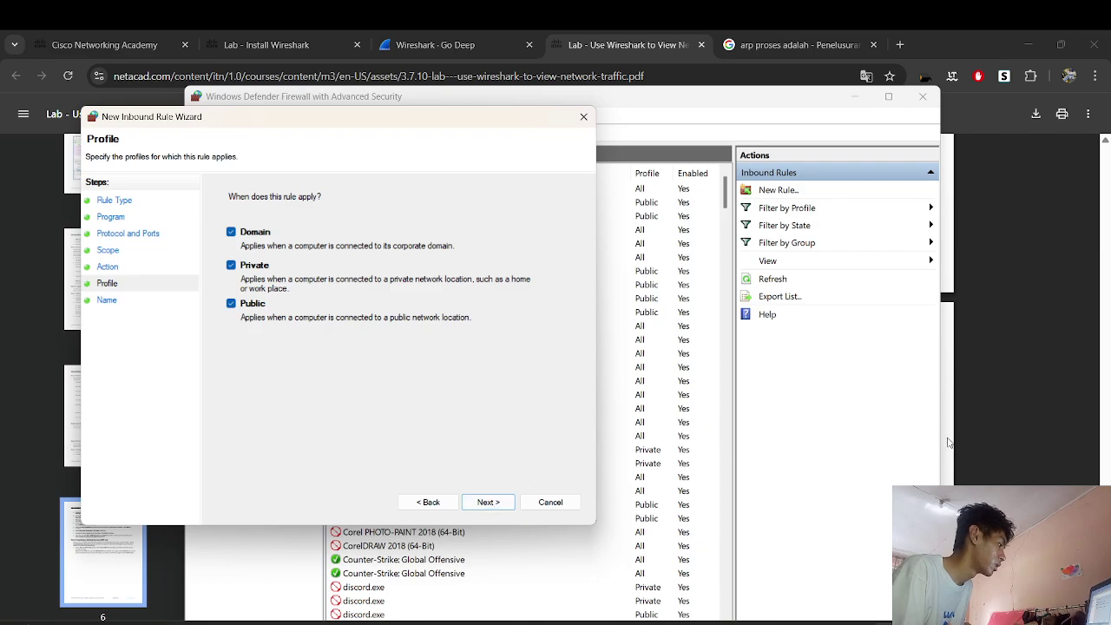
Check instruction i in the lab PDF and accept the Domain, Private and Public profiles for the rule.
{"action": "key", "text": "alt+Tab"}
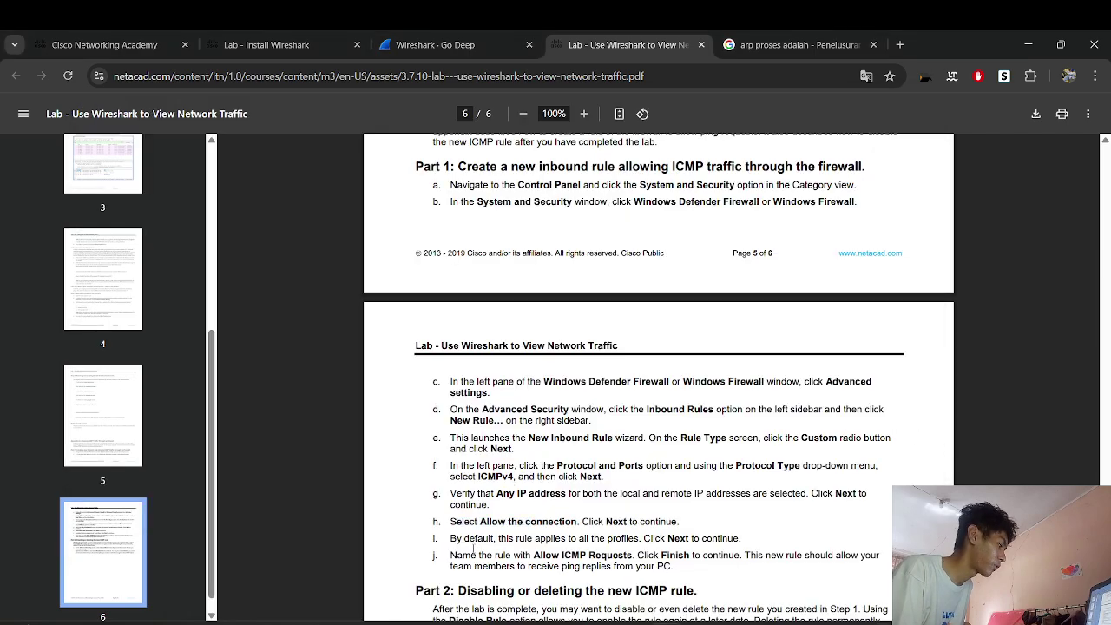
{"action": "left_click_drag", "start_coordinate": [465, 540], "coordinate": [615, 539]}
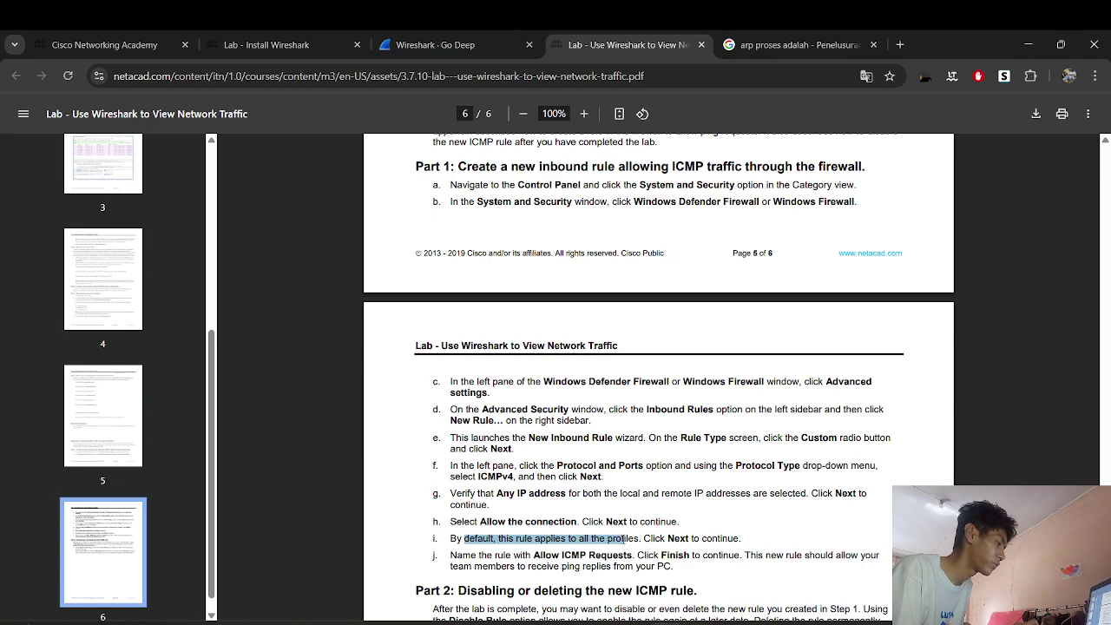
{"action": "key", "text": "alt+Tab"}
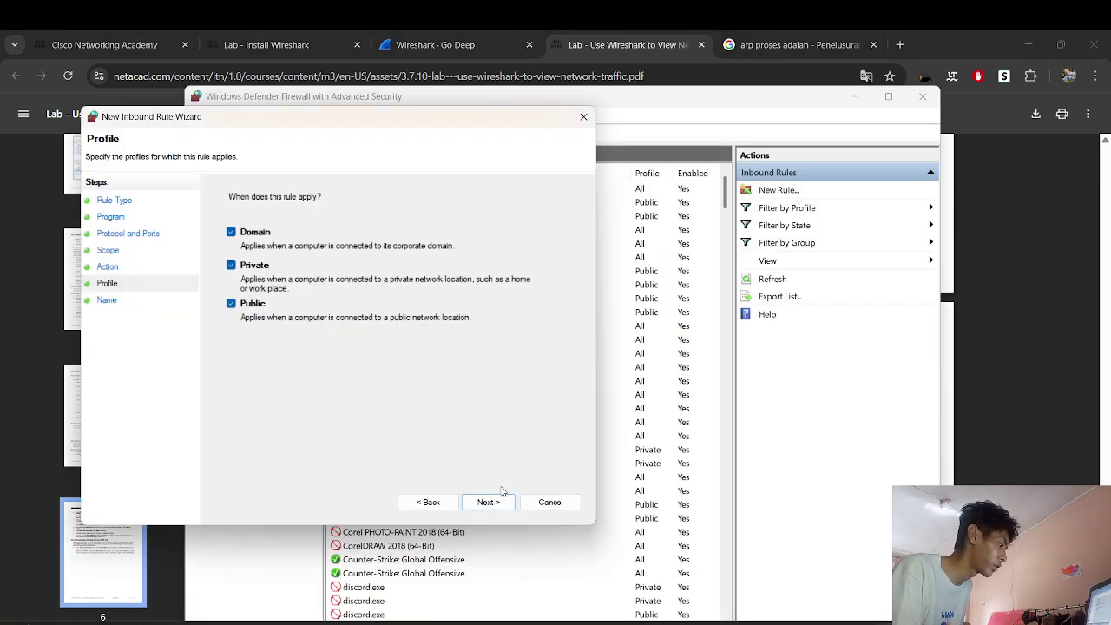
{"action": "left_click", "coordinate": [489, 502]}
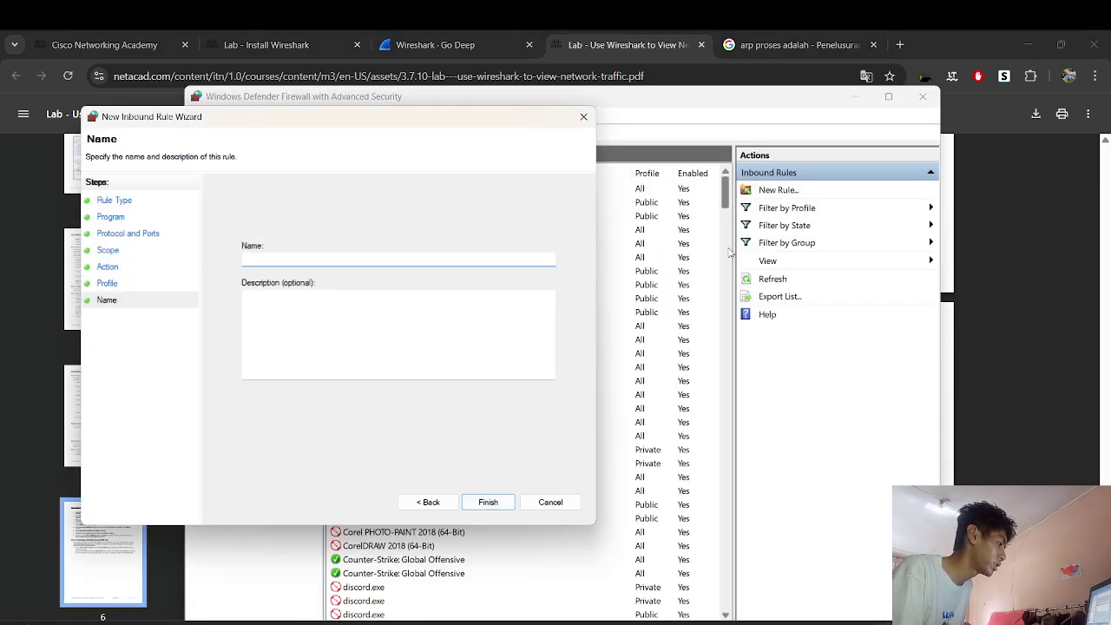
Name the new inbound rule Allow ICMP Requests, copying the name from instruction j in the lab PDF, and finish creating the rule.
{"action": "key", "text": "alt+Tab"}
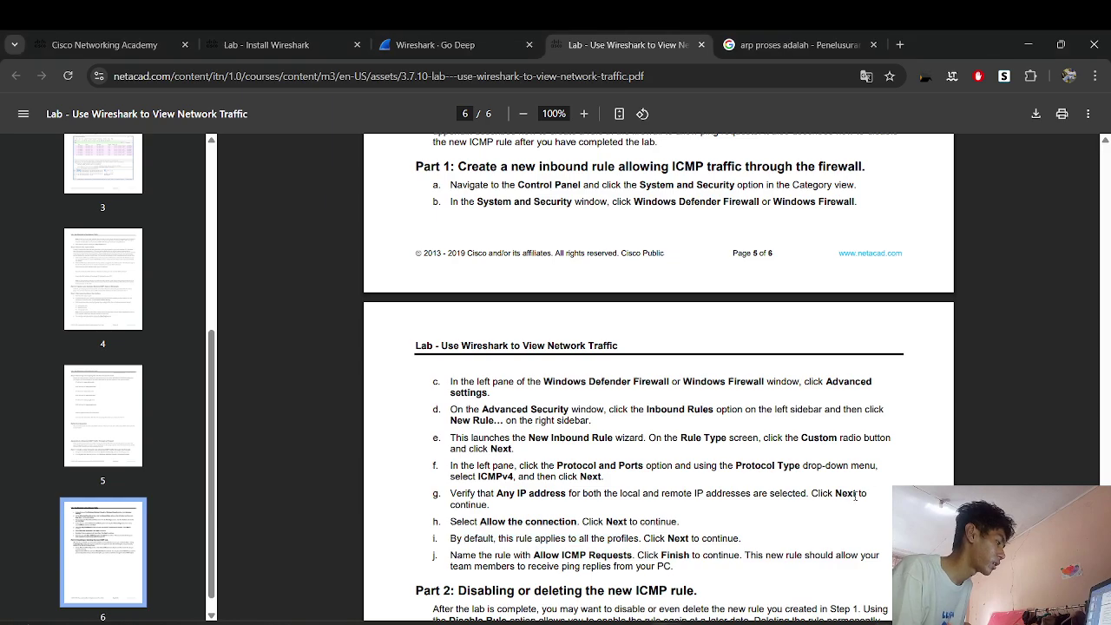
{"action": "left_click_drag", "start_coordinate": [531, 556], "coordinate": [634, 556]}
{"action": "key", "text": "ctrl+c"}
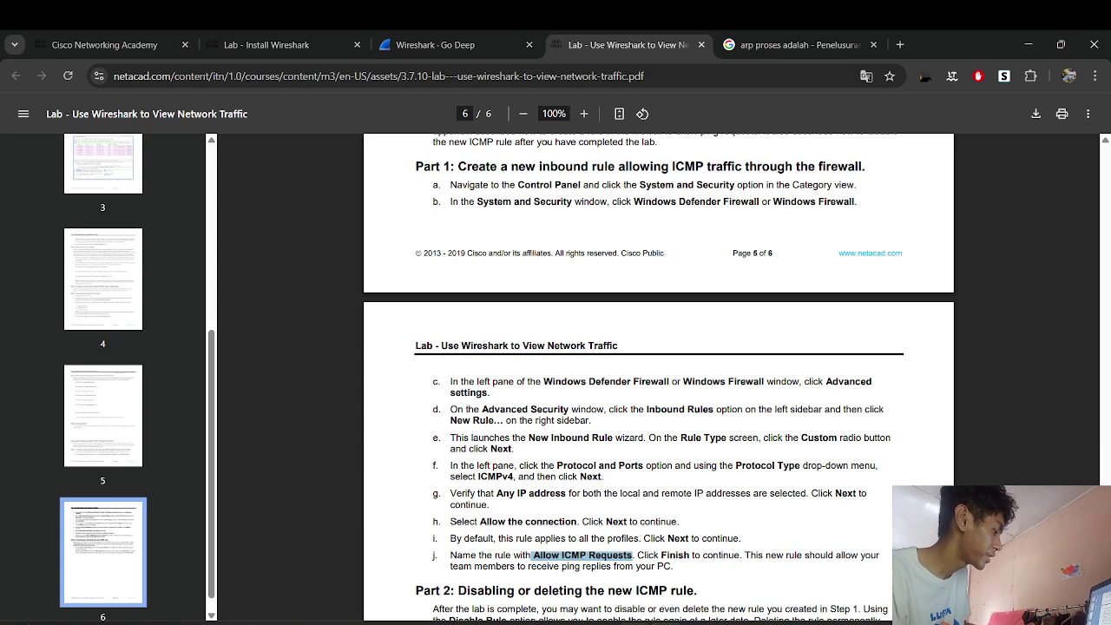
{"action": "key", "text": "alt+Tab"}
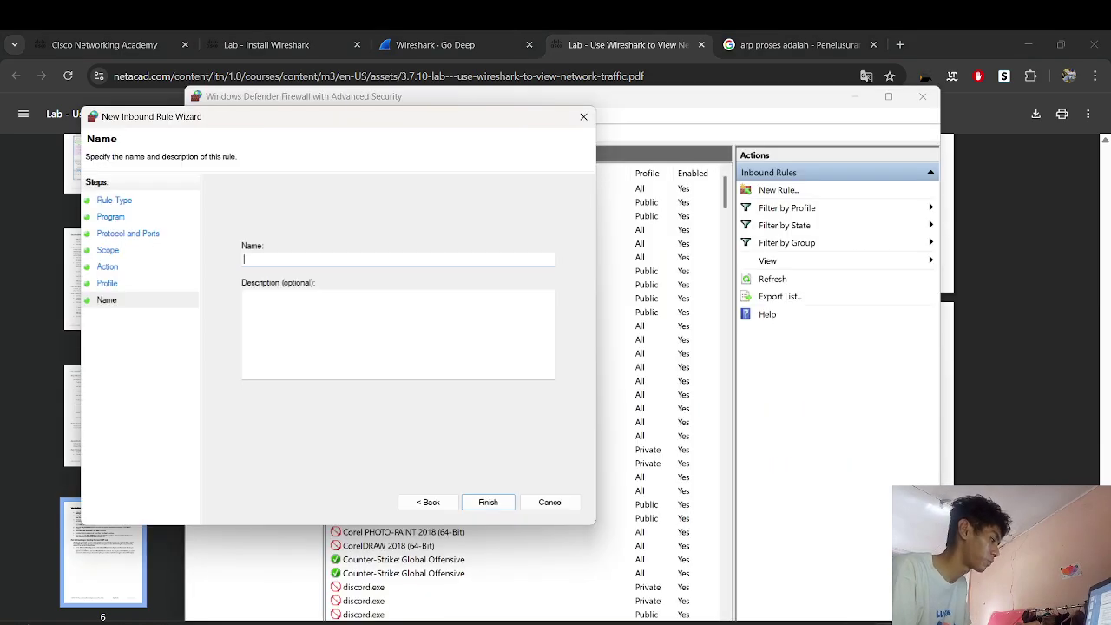
{"action": "key", "text": "ctrl+v"}
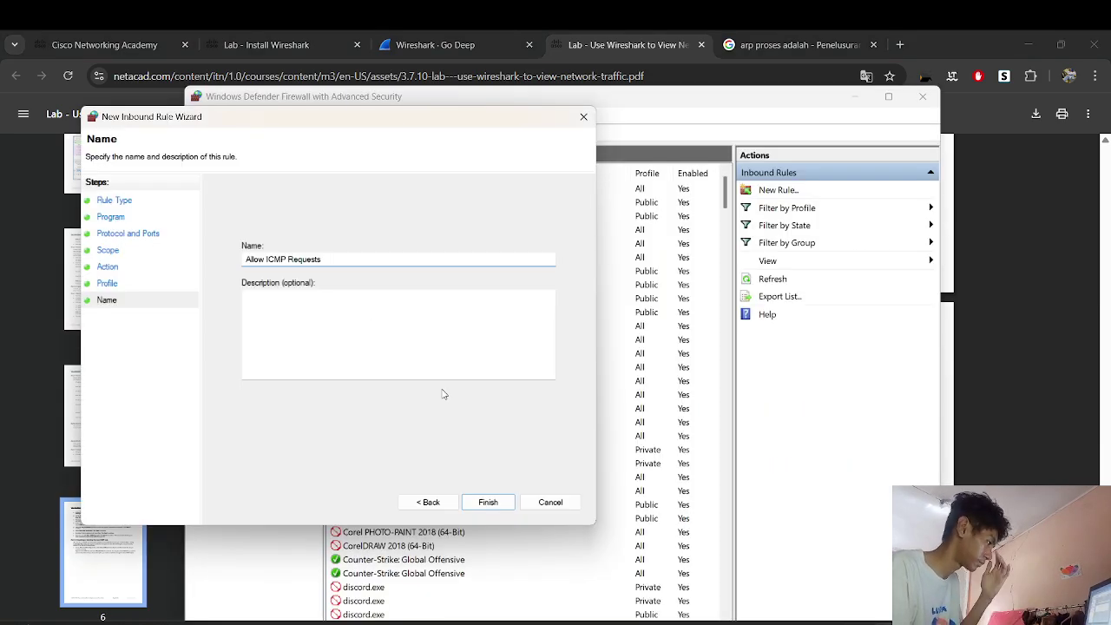
{"action": "left_click", "coordinate": [487, 503]}
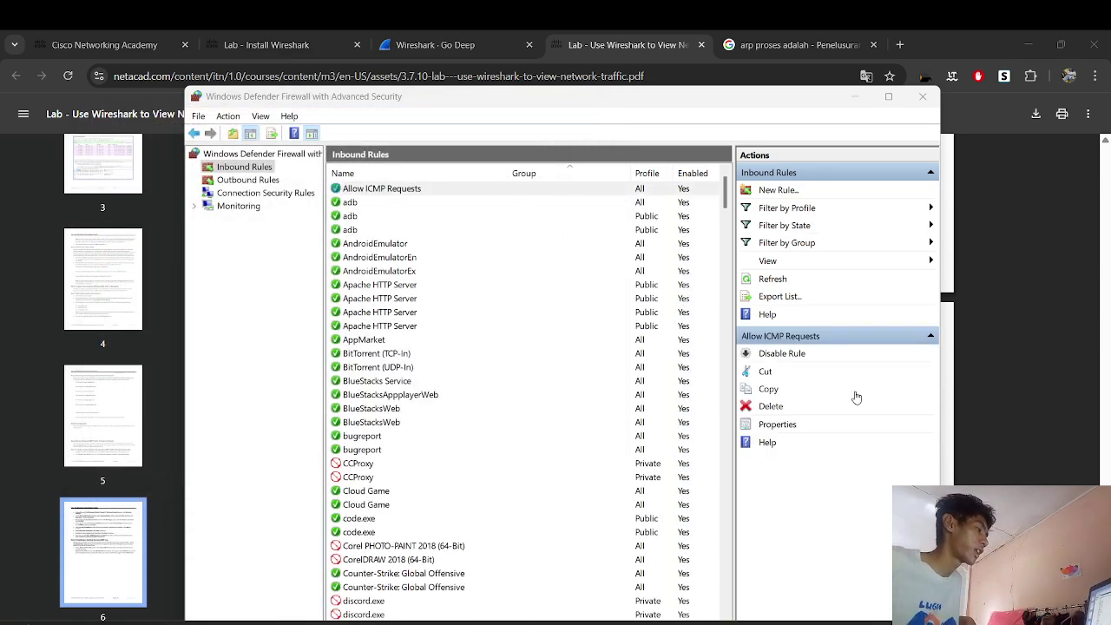
Read Part 2 of the lab PDF on disabling or deleting the ICMP rule, and disable the Allow ICMP Requests inbound rule.
{"action": "left_click", "coordinate": [1087, 416]}
{"action": "scroll", "coordinate": [1087, 416], "scroll_direction": "down", "scroll_amount": 2}
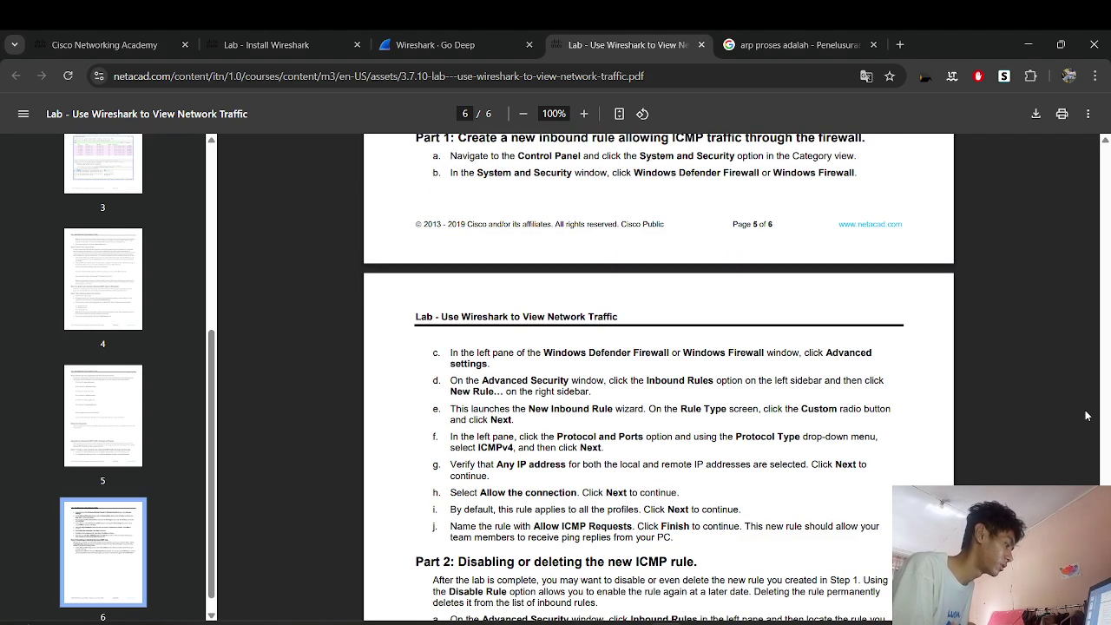
{"action": "scroll", "coordinate": [1085, 415], "scroll_direction": "down", "scroll_amount": 1}
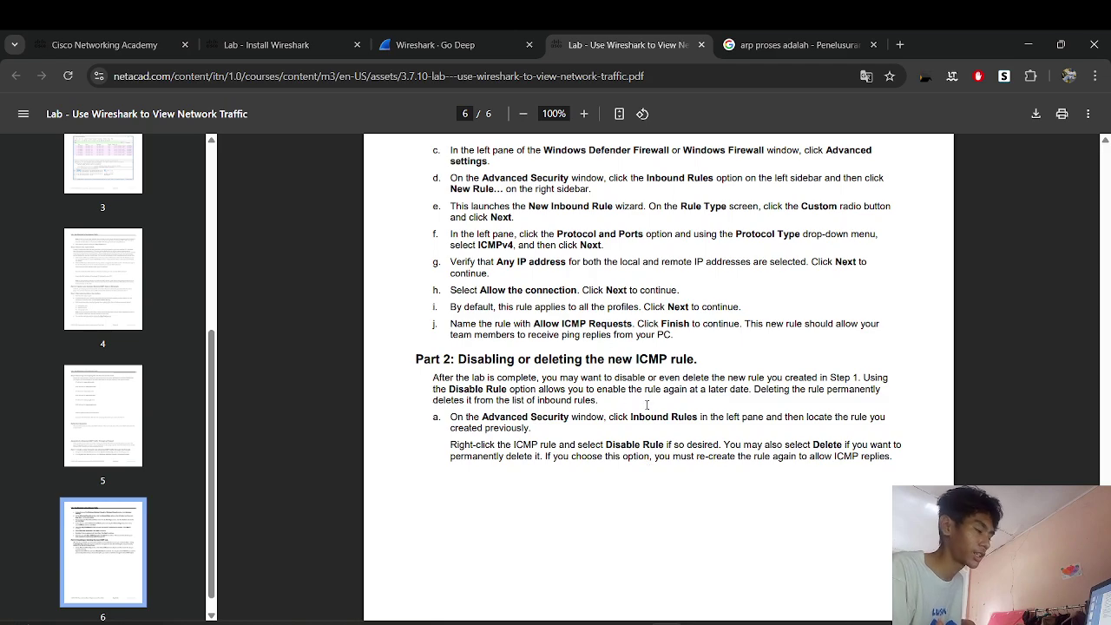
{"action": "left_click_drag", "start_coordinate": [433, 378], "coordinate": [533, 401]}
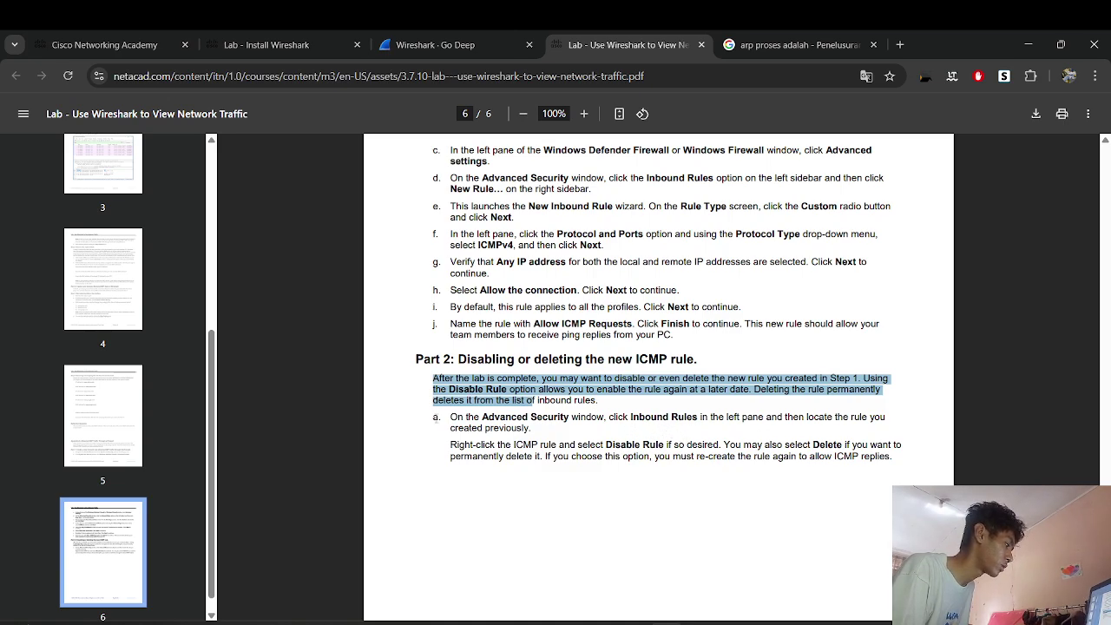
{"action": "left_click_drag", "start_coordinate": [447, 418], "coordinate": [518, 424]}
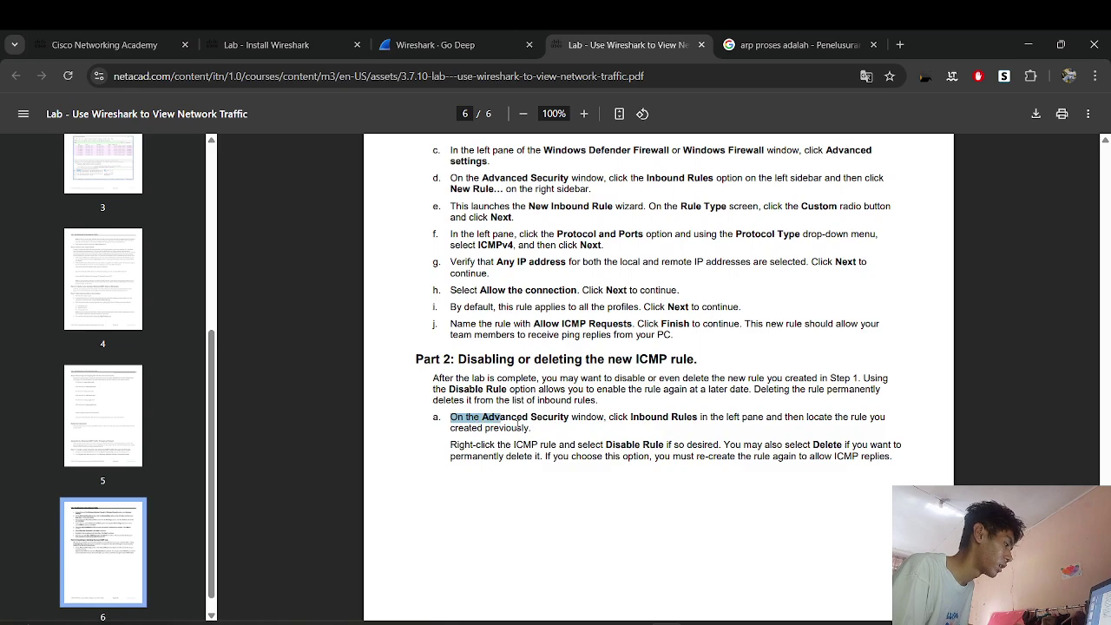
{"action": "left_click", "coordinate": [813, 623]}
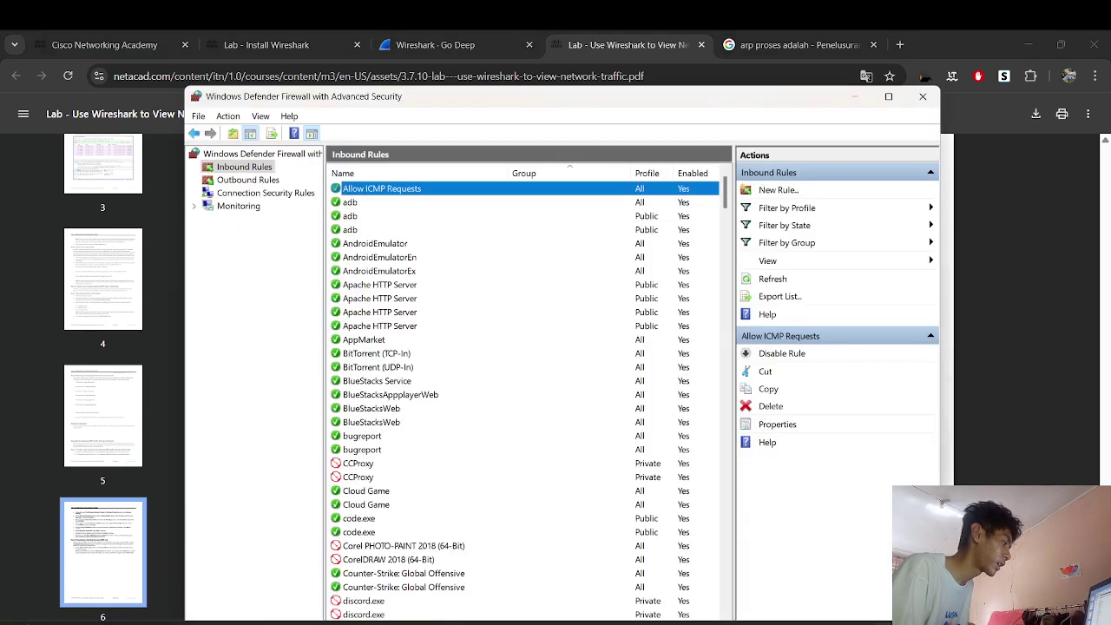
{"action": "right_click", "coordinate": [548, 200]}
{"action": "left_click", "coordinate": [596, 204]}
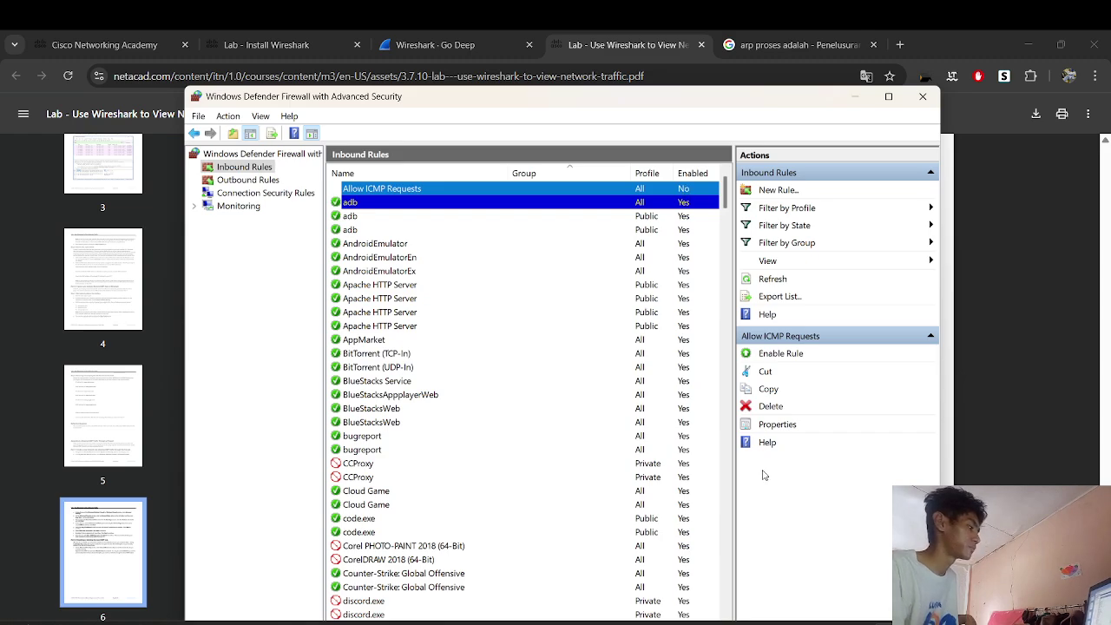
Go back to the first page of the lab PDF and switch to OBS Studio.
{"action": "left_click", "coordinate": [1015, 269]}
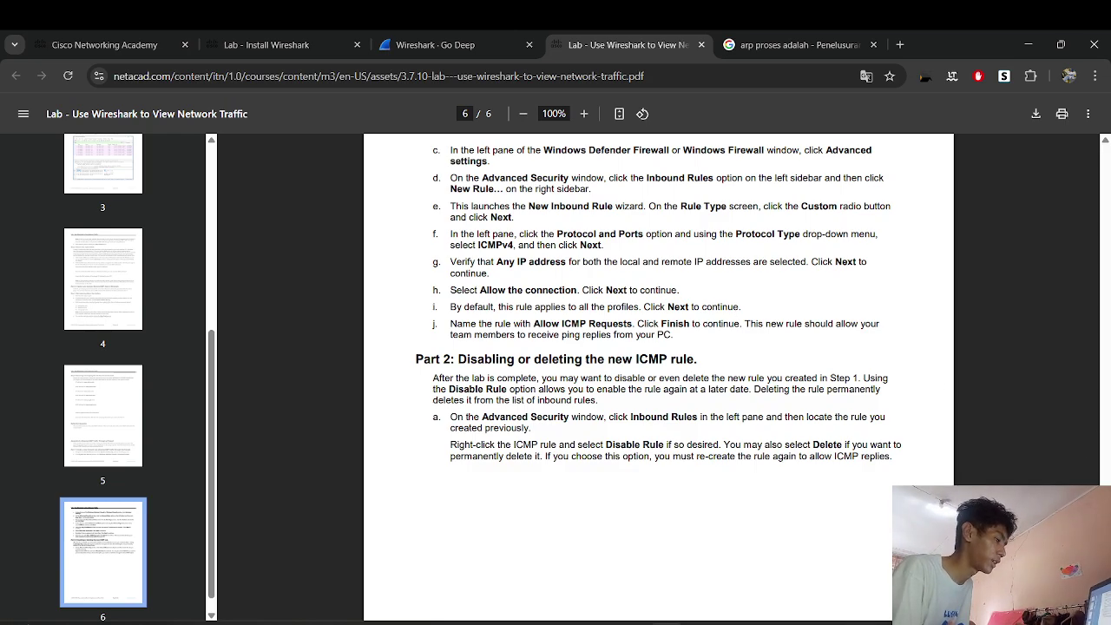
{"action": "left_click_drag", "start_coordinate": [1105, 569], "coordinate": [1085, 106]}
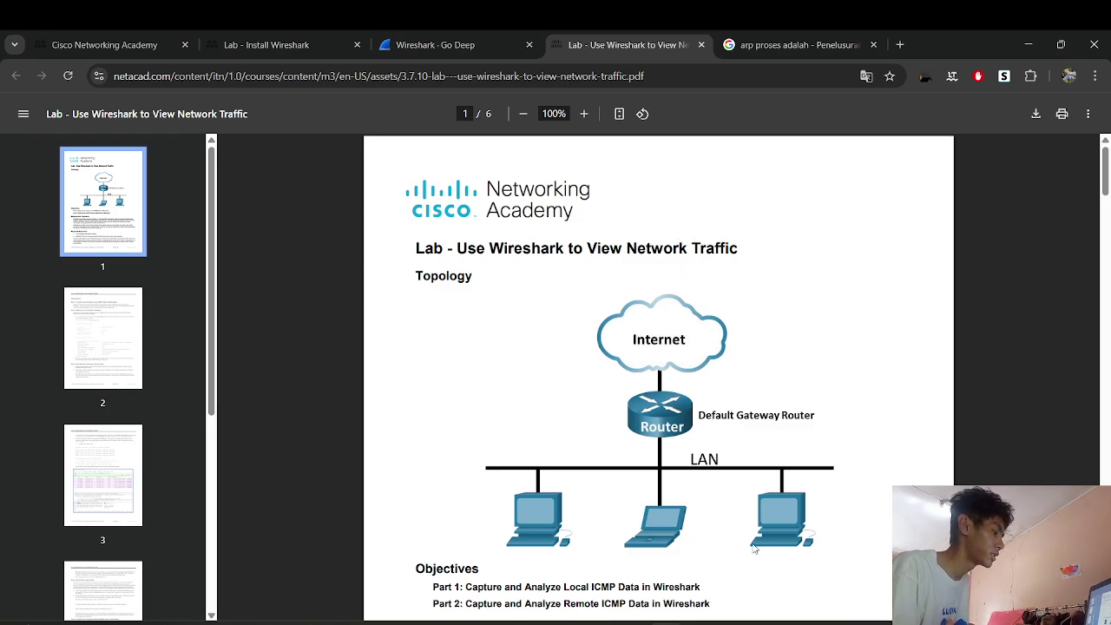
{"action": "key", "text": "alt+Tab"}
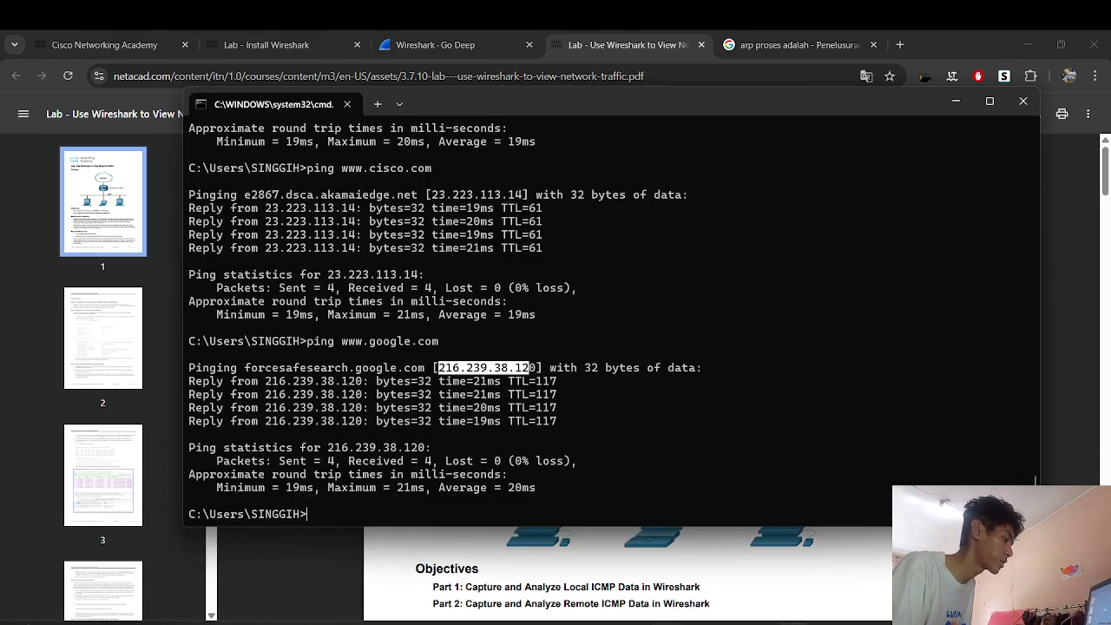
{"action": "key", "text": "alt+Tab"}
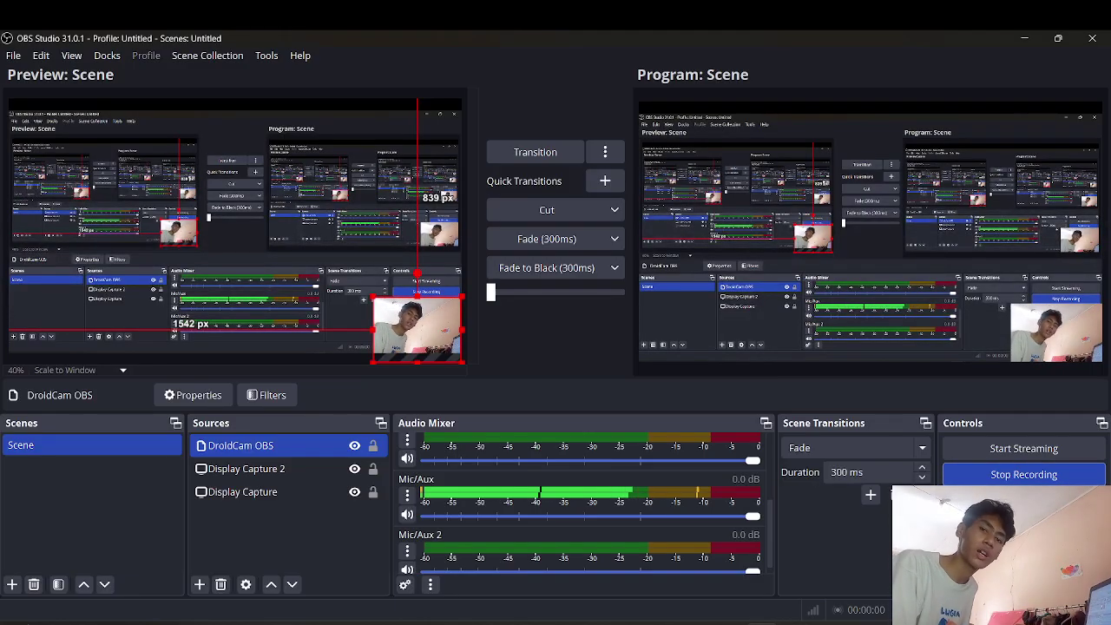